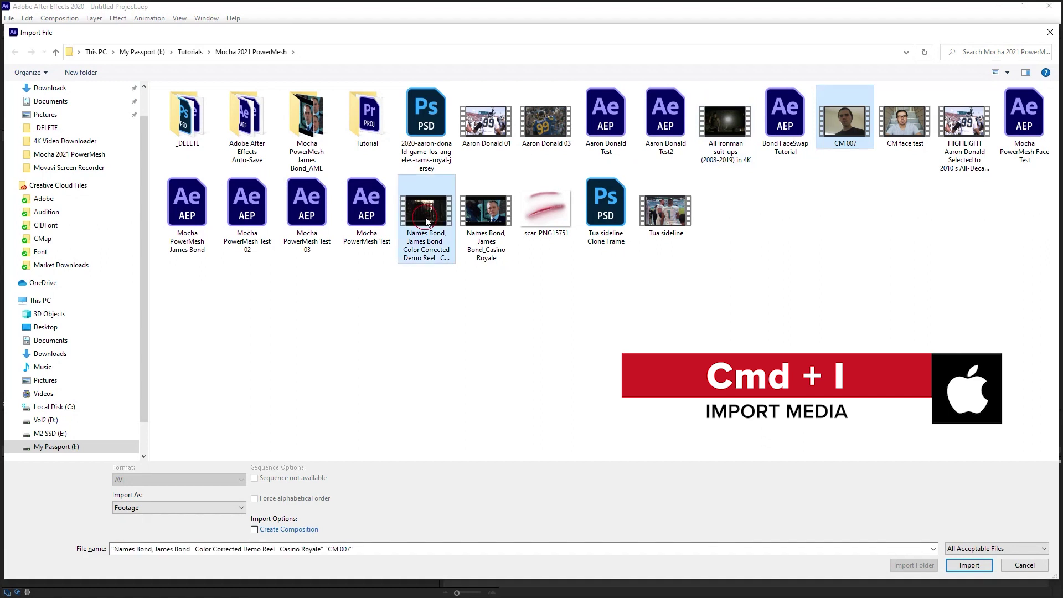
Step: Import the CM 007 clip and the James Bond Color Corrected Demo Reel Casino Royale clip as footage
{"action": "left_click", "coordinate": [969, 565]}
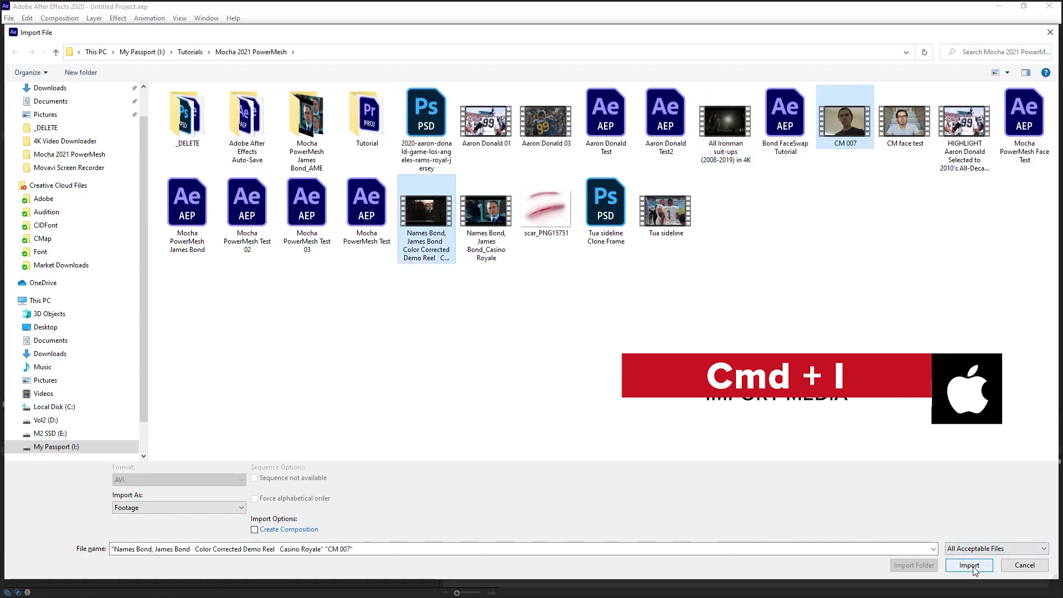
Step: Compare the resolution and frame rate of the CM 007 clip with those of the Casino Royale clip
{"action": "left_click", "coordinate": [47, 147]}
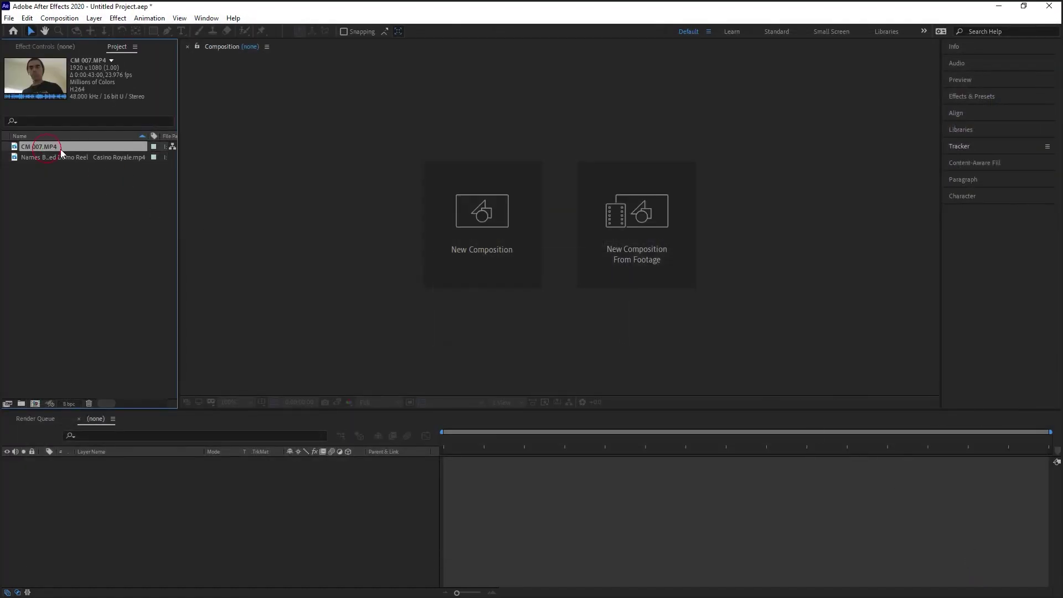
{"action": "left_click", "coordinate": [80, 158]}
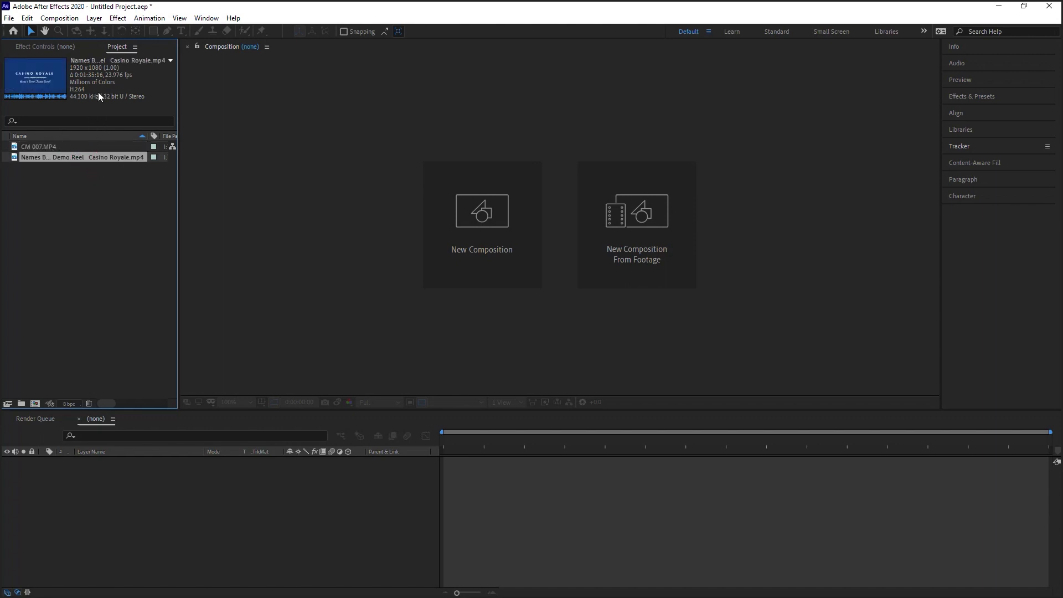
{"action": "left_click", "coordinate": [49, 147]}
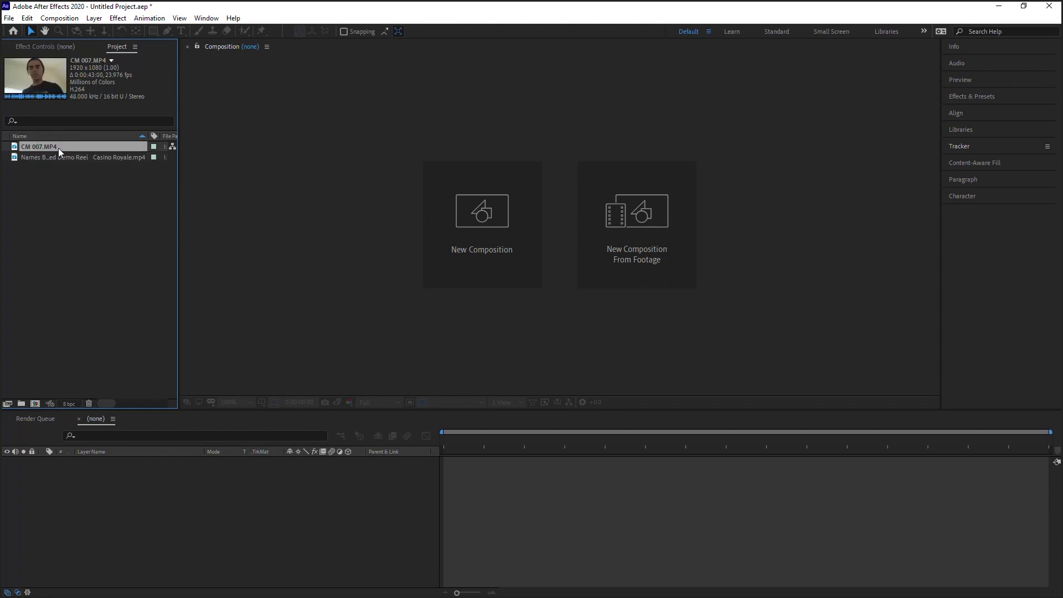
{"action": "left_click", "coordinate": [62, 157]}
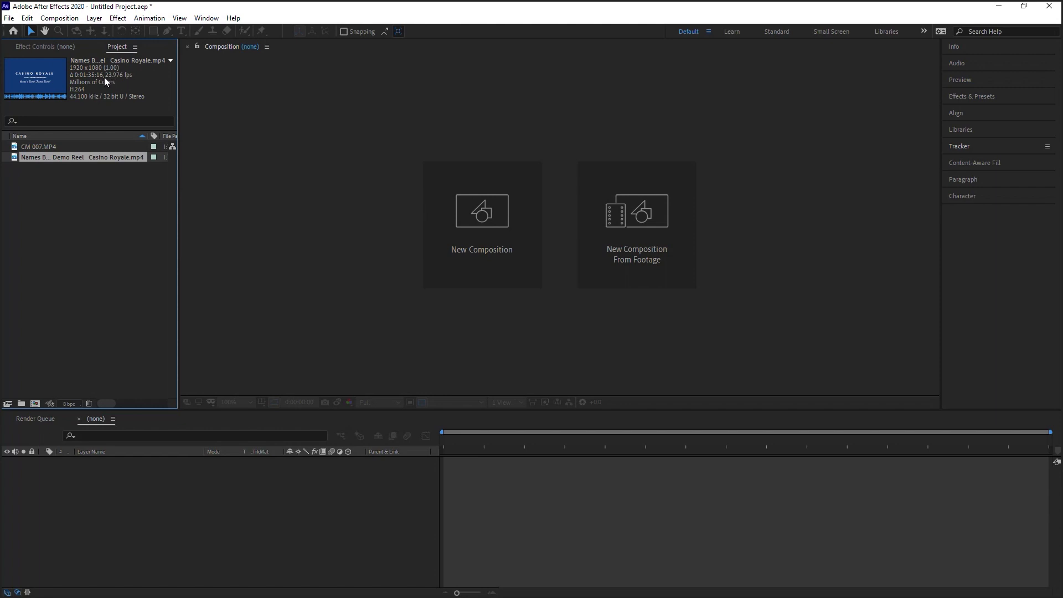
{"action": "left_click", "coordinate": [55, 147]}
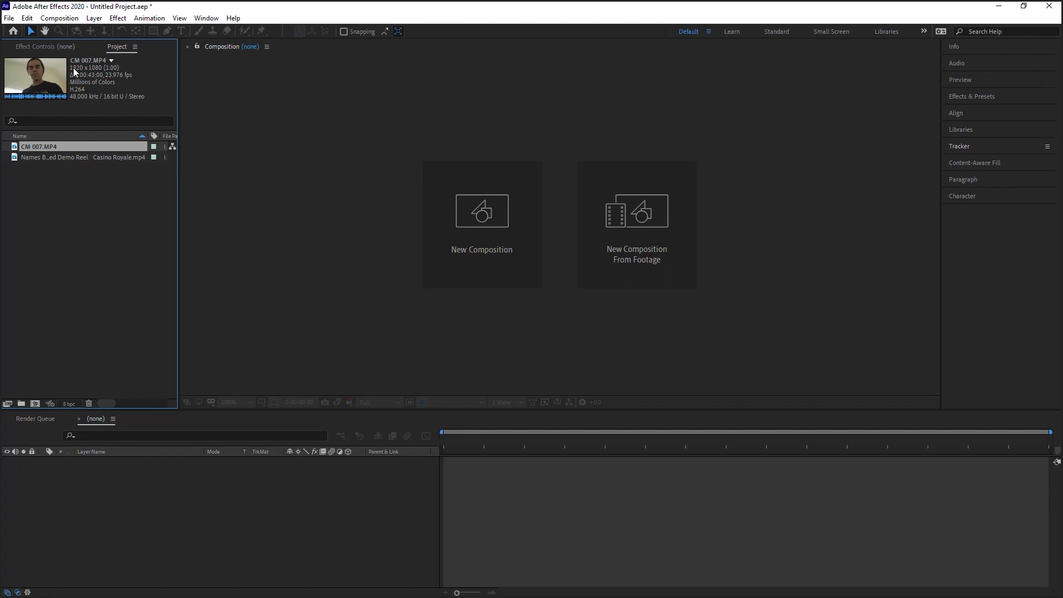
{"action": "left_click", "coordinate": [87, 158]}
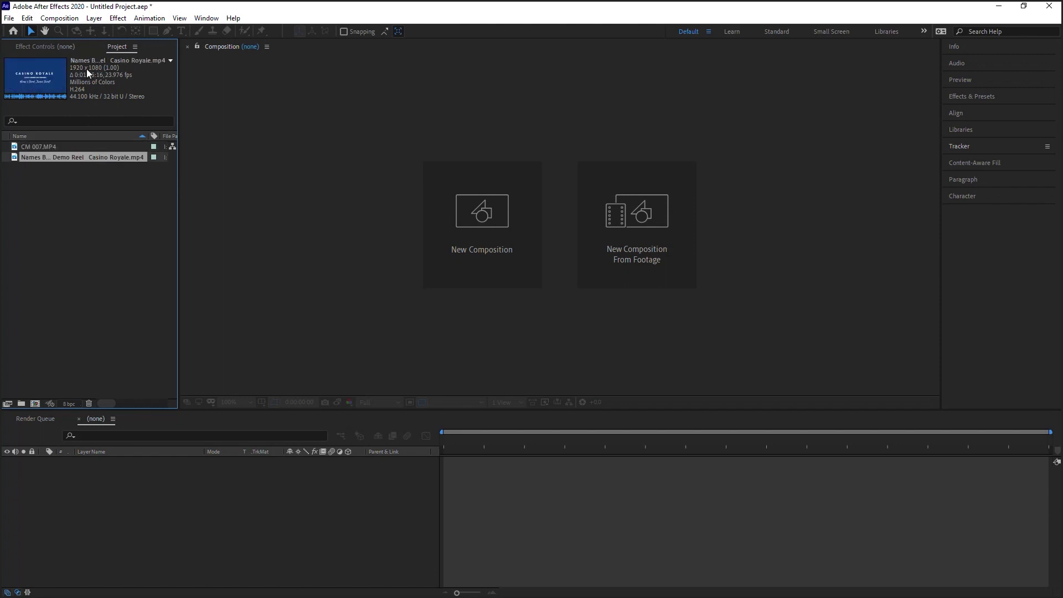
{"action": "left_click", "coordinate": [59, 147]}
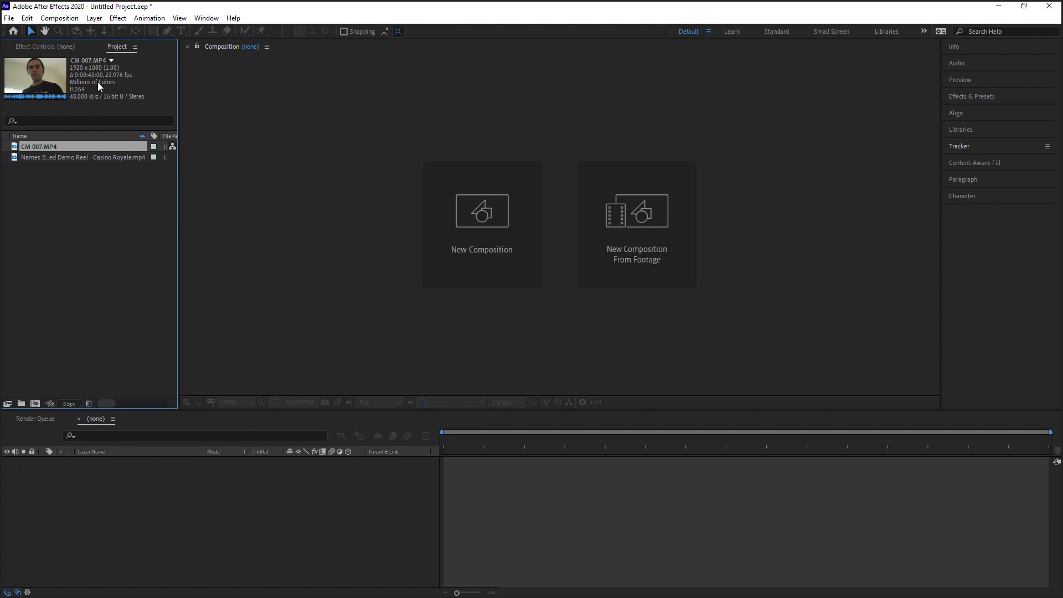
{"action": "left_click", "coordinate": [107, 158]}
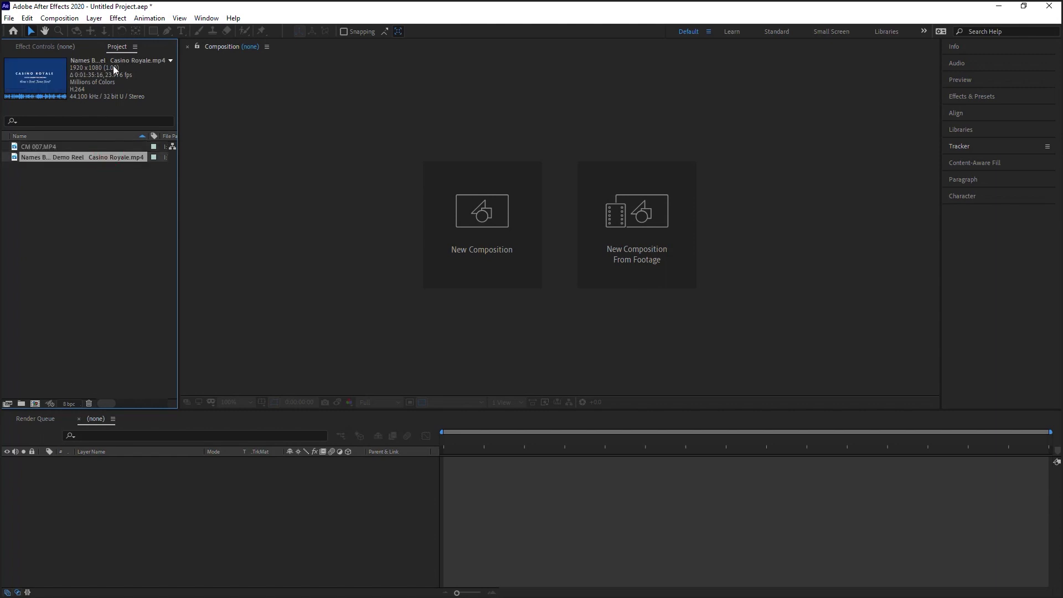
Step: Create a composition from the Casino Royale clip, split its layer at 0:01:24:13 and delete the earlier part
{"action": "left_click_drag", "start_coordinate": [80, 159], "coordinate": [36, 404]}
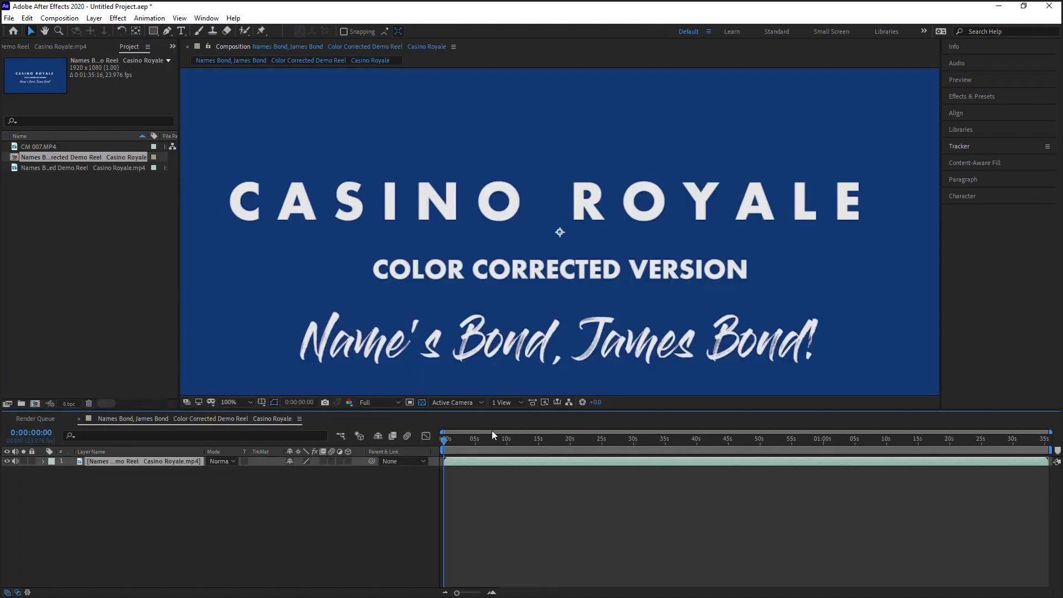
{"action": "left_click_drag", "start_coordinate": [443, 439], "coordinate": [978, 441]}
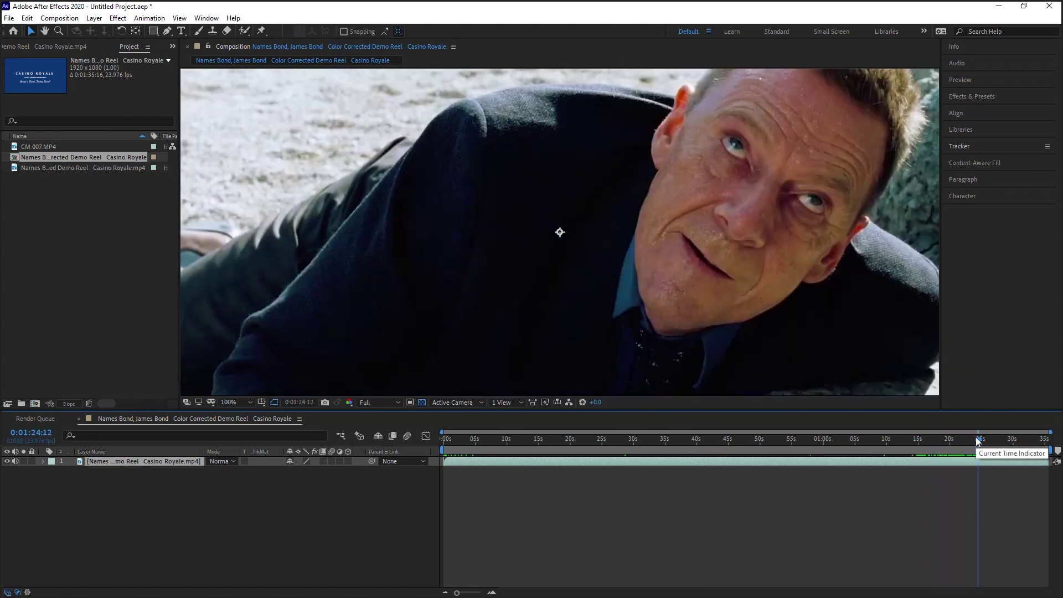
{"action": "left_click", "coordinate": [978, 441]}
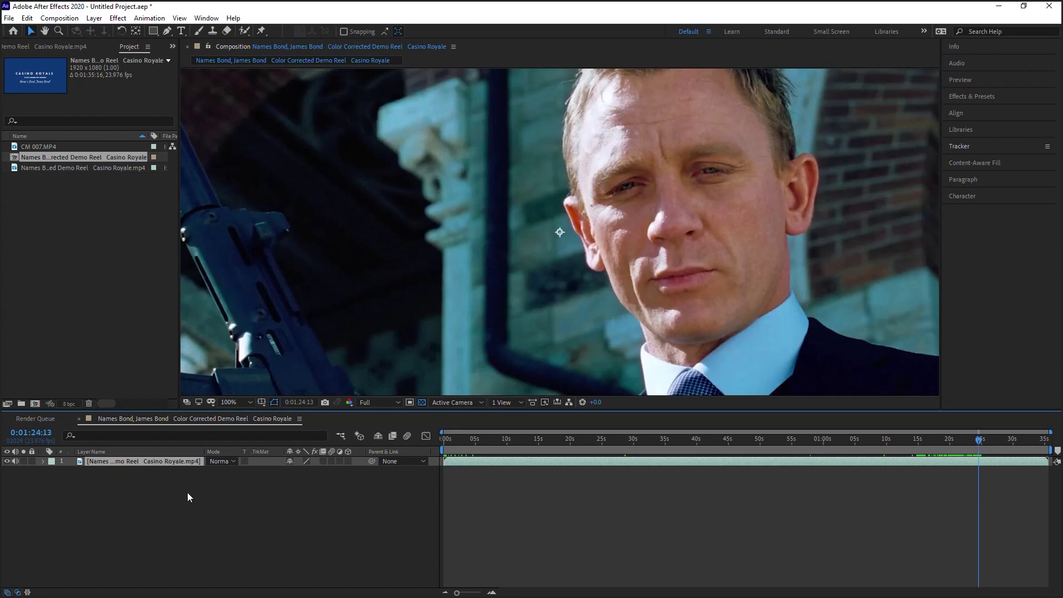
{"action": "key", "text": "ctrl+shift+d"}
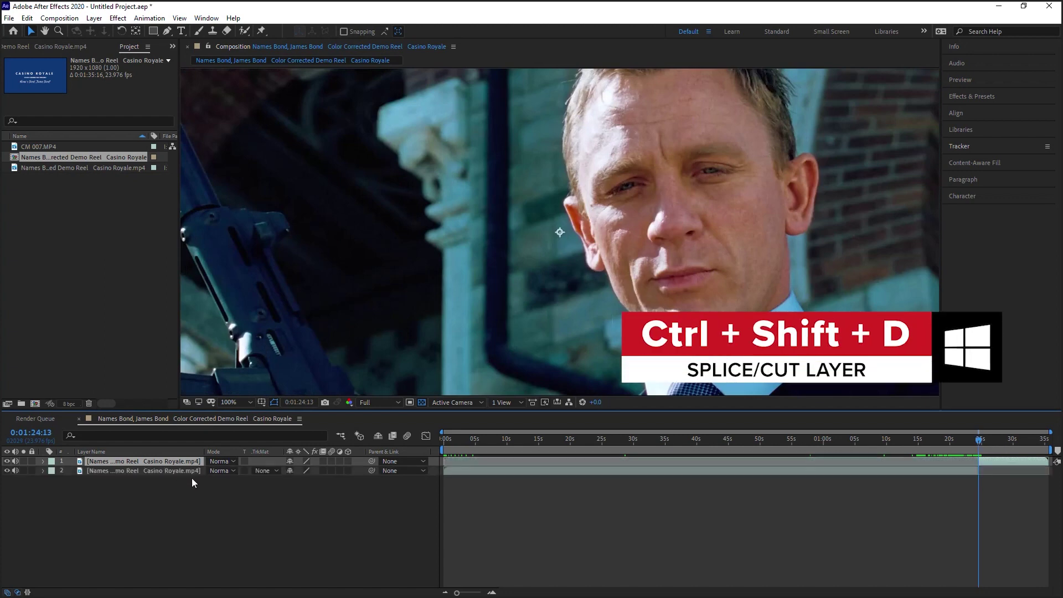
{"action": "left_click", "coordinate": [192, 471]}
{"action": "key", "text": "Delete"}
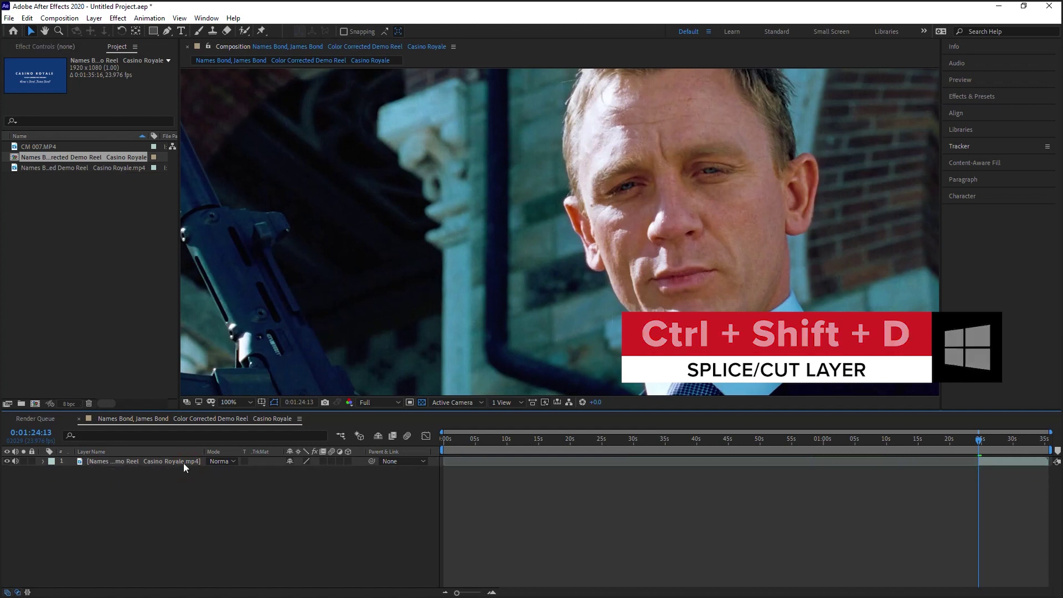
Step: Rename the remaining Casino Royale layer to Bond
{"action": "left_click", "coordinate": [184, 461]}
{"action": "key", "text": "Return"}
{"action": "type", "text": "Bond"}
{"action": "key", "text": "Return"}
Step: Add a composition marker at 0:01:24:13 with the comment START and the Green label
{"action": "left_click_drag", "start_coordinate": [442, 432], "coordinate": [839, 423]}
{"action": "left_click", "coordinate": [389, 499]}
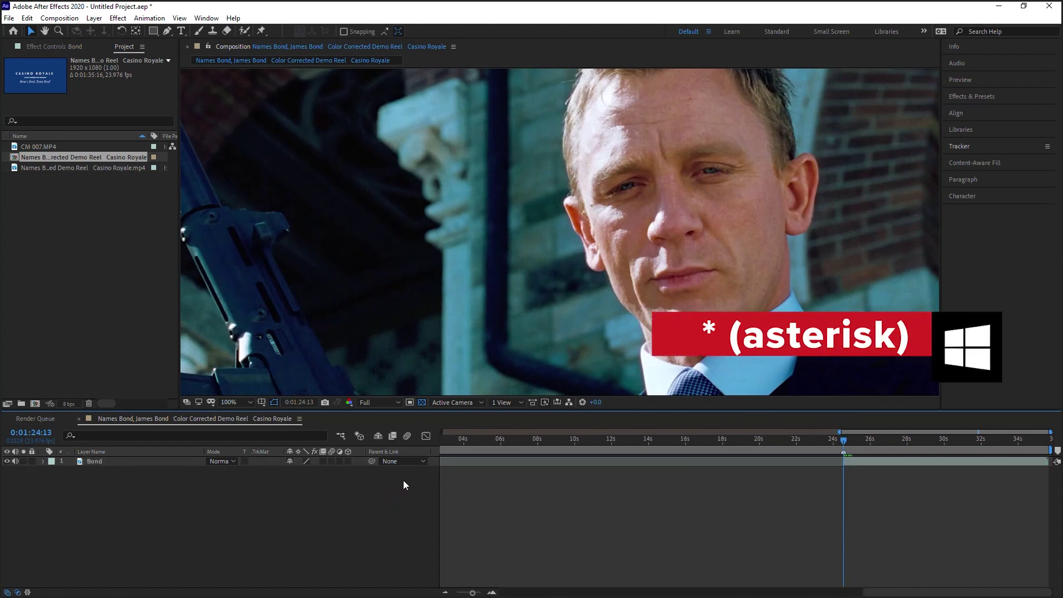
{"action": "key", "text": "asterisk"}
{"action": "double_click", "coordinate": [844, 453]}
{"action": "type", "text": "START"}
{"action": "left_click", "coordinate": [398, 280]}
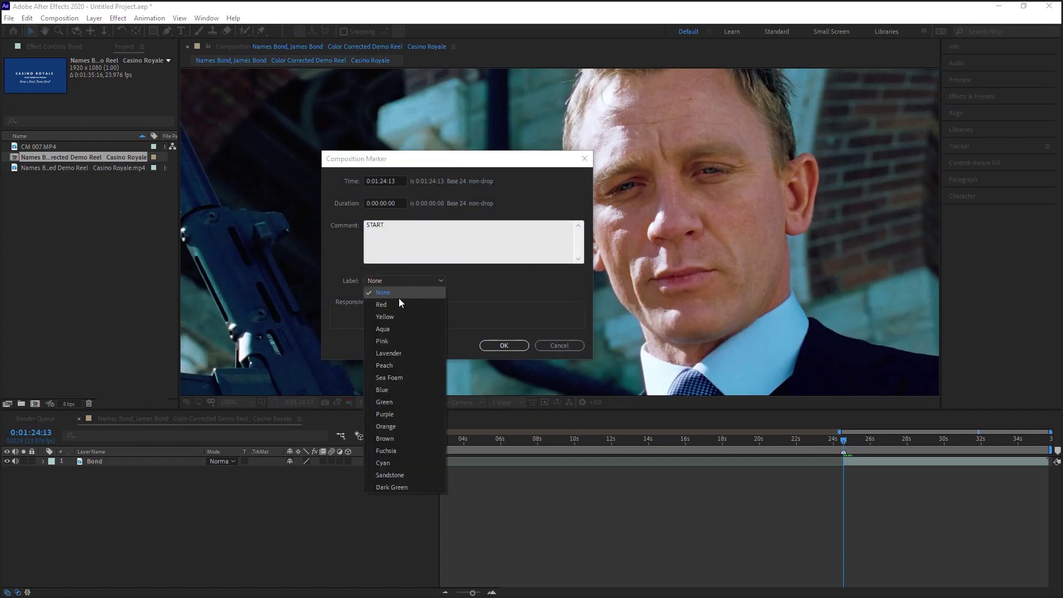
{"action": "left_click", "coordinate": [407, 395]}
{"action": "left_click", "coordinate": [503, 346]}
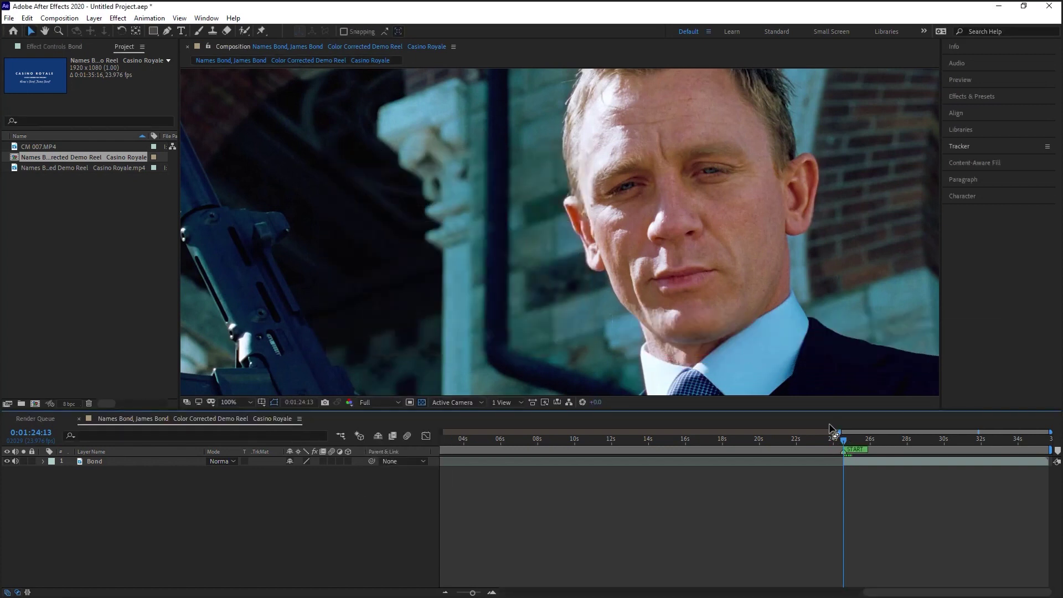
Step: Find the end of the face shot and trim the Bond layer's end to 0:01:31:10
{"action": "mouse_move", "coordinate": [839, 431]}
{"action": "left_mouse_down"}
{"action": "mouse_move", "coordinate": [618, 441]}
{"action": "mouse_move", "coordinate": [441, 432]}
{"action": "left_mouse_up"}
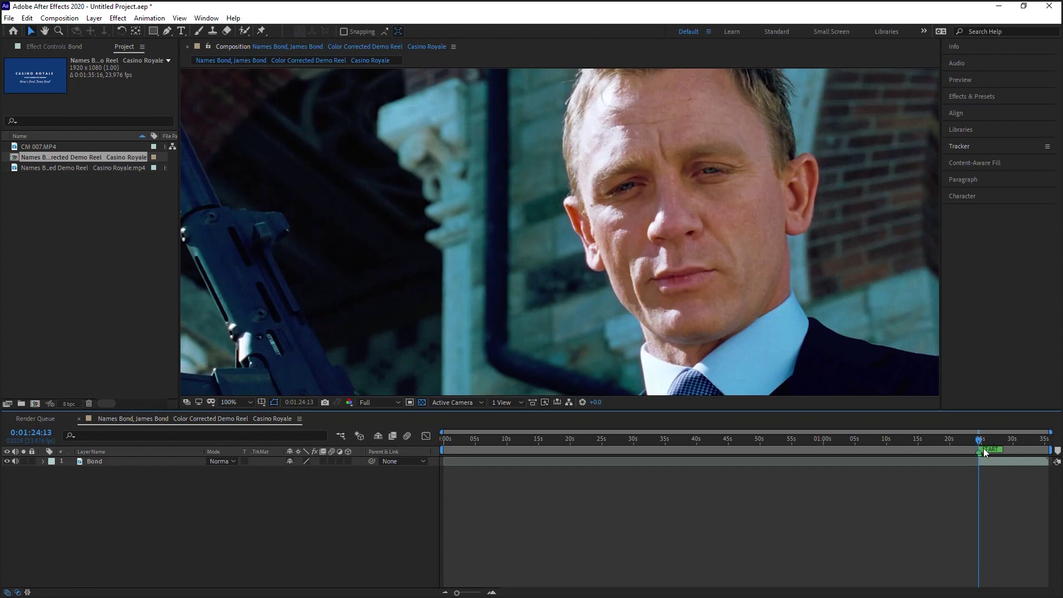
{"action": "left_click_drag", "start_coordinate": [443, 431], "coordinate": [952, 432]}
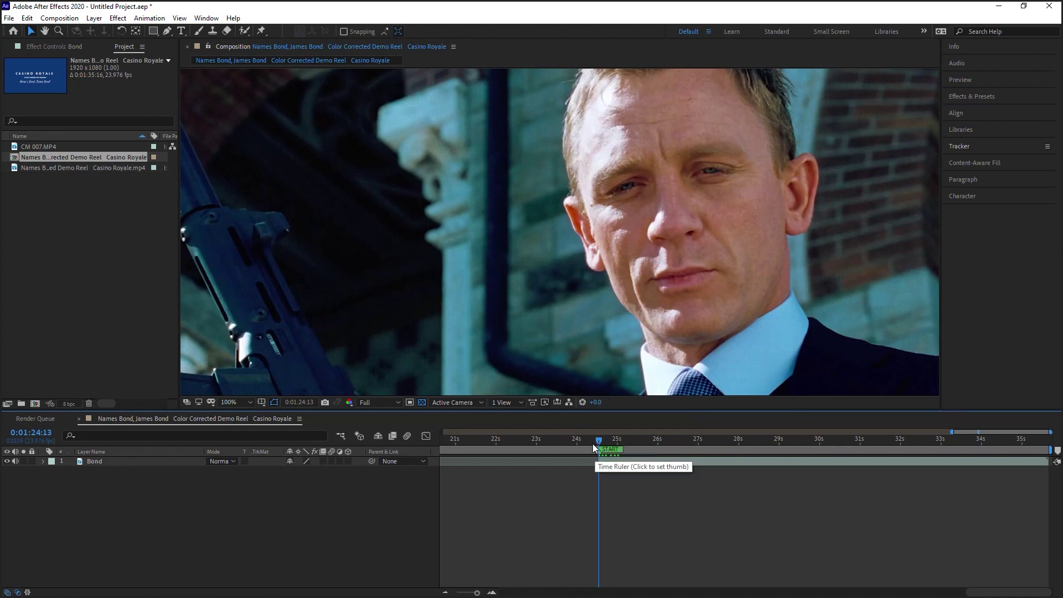
{"action": "left_click_drag", "start_coordinate": [695, 446], "coordinate": [881, 448]}
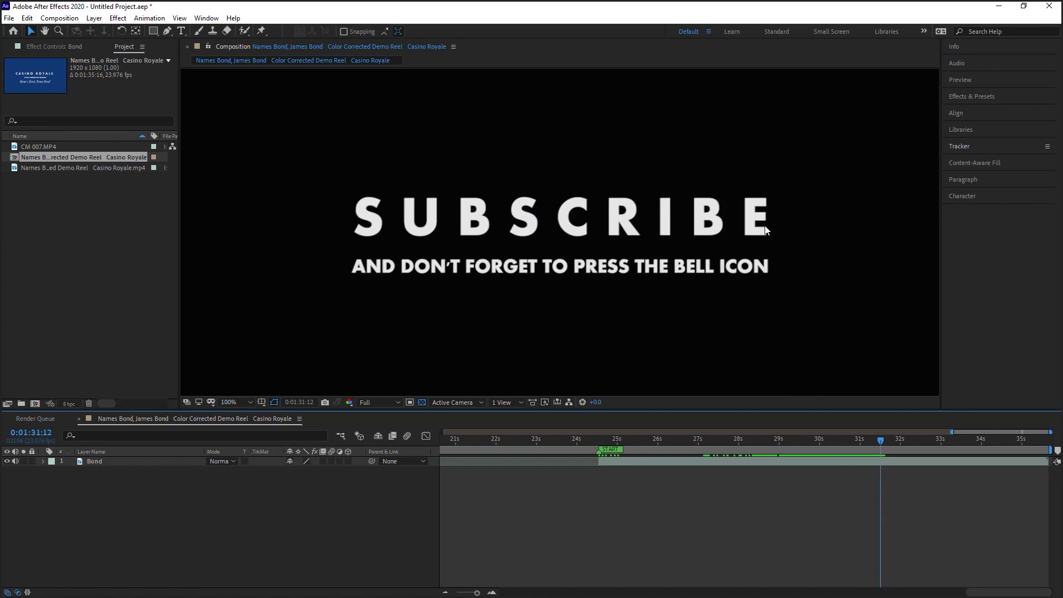
{"action": "left_click_drag", "start_coordinate": [884, 446], "coordinate": [882, 429]}
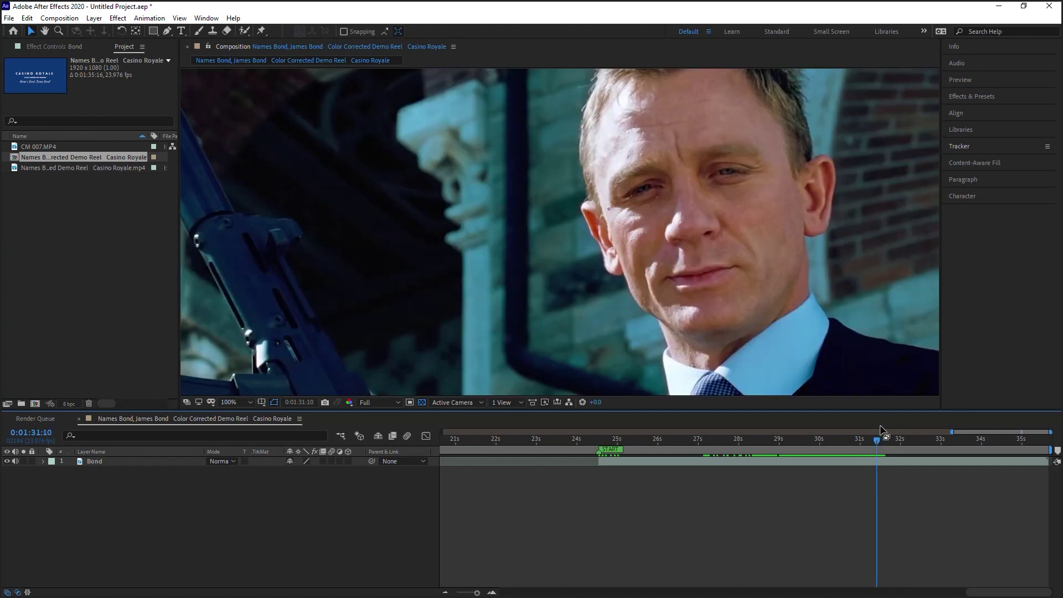
{"action": "left_click", "coordinate": [723, 461]}
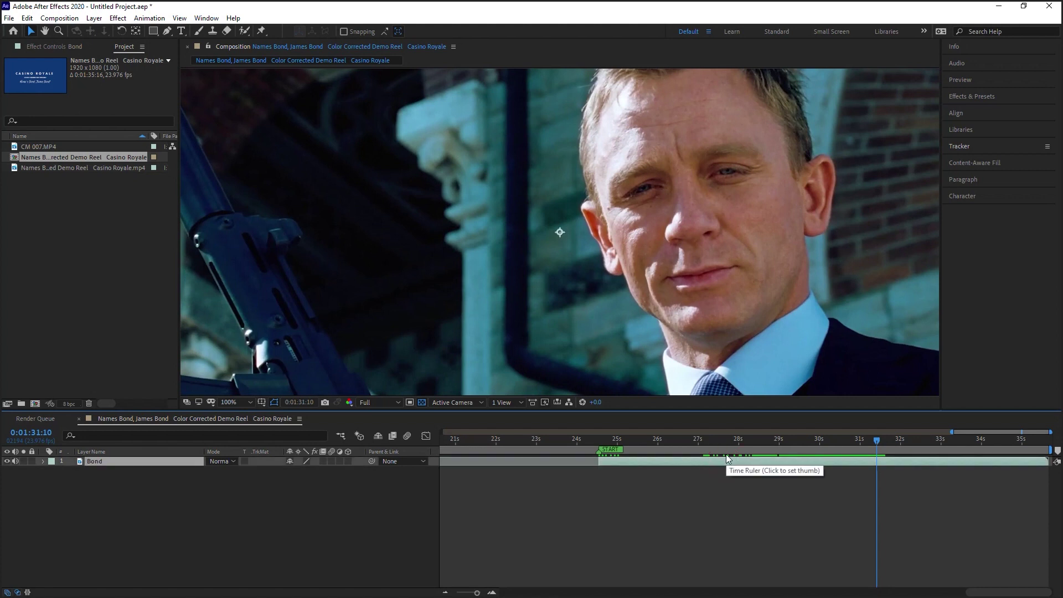
Step: Apply the Mocha Pro effect to the Bond layer at 0:01:25:22 and start its tracking interface
{"action": "mouse_move", "coordinate": [663, 440]}
{"action": "left_mouse_down"}
{"action": "mouse_move", "coordinate": [644, 443]}
{"action": "mouse_move", "coordinate": [657, 443]}
{"action": "left_mouse_up"}
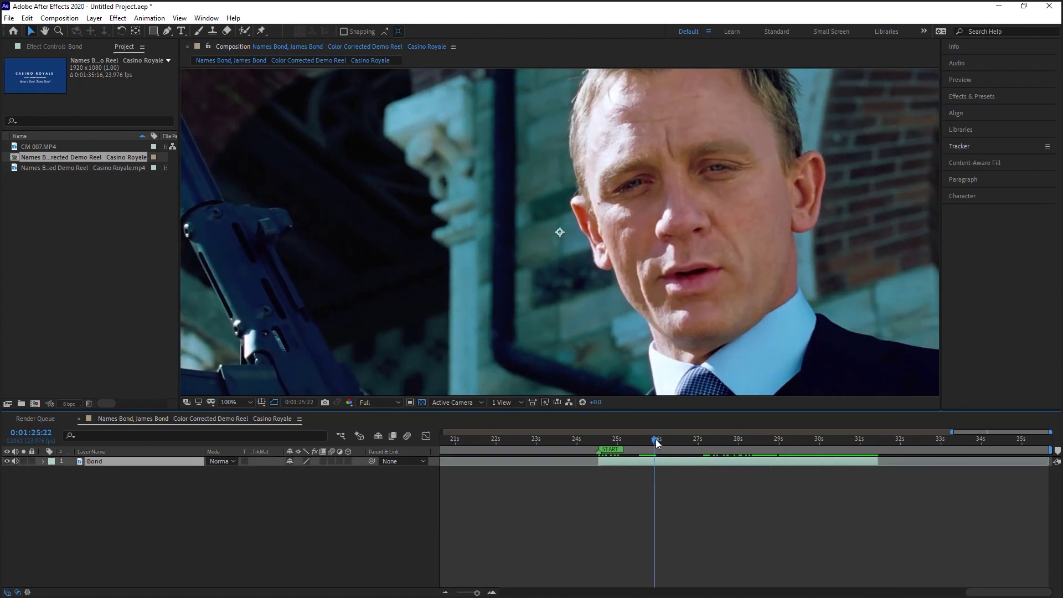
{"action": "left_click", "coordinate": [97, 462]}
{"action": "left_click", "coordinate": [118, 18]}
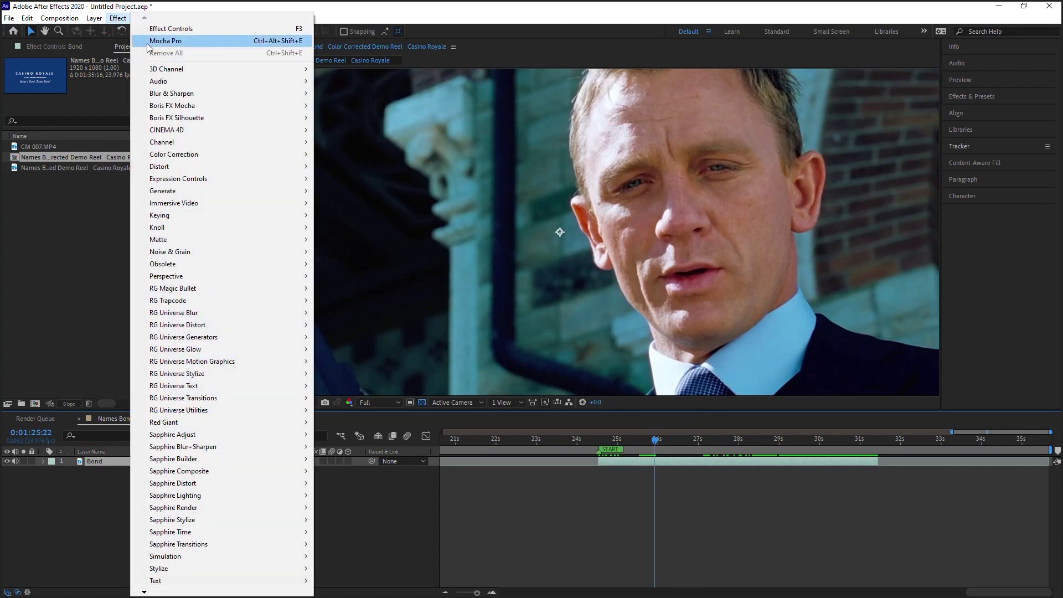
{"action": "left_click", "coordinate": [183, 41]}
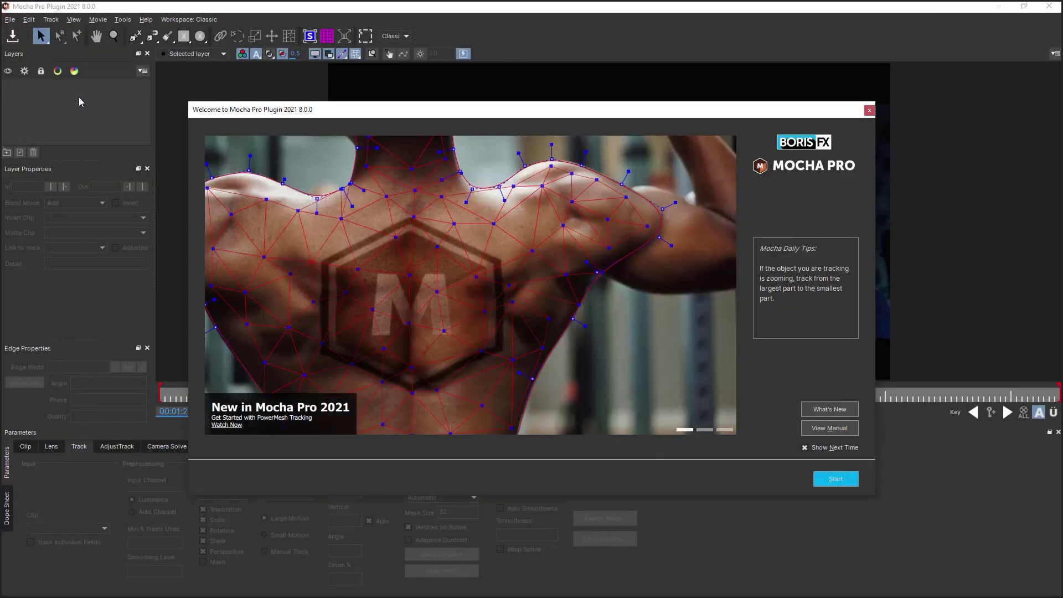
{"action": "left_click", "coordinate": [836, 479]}
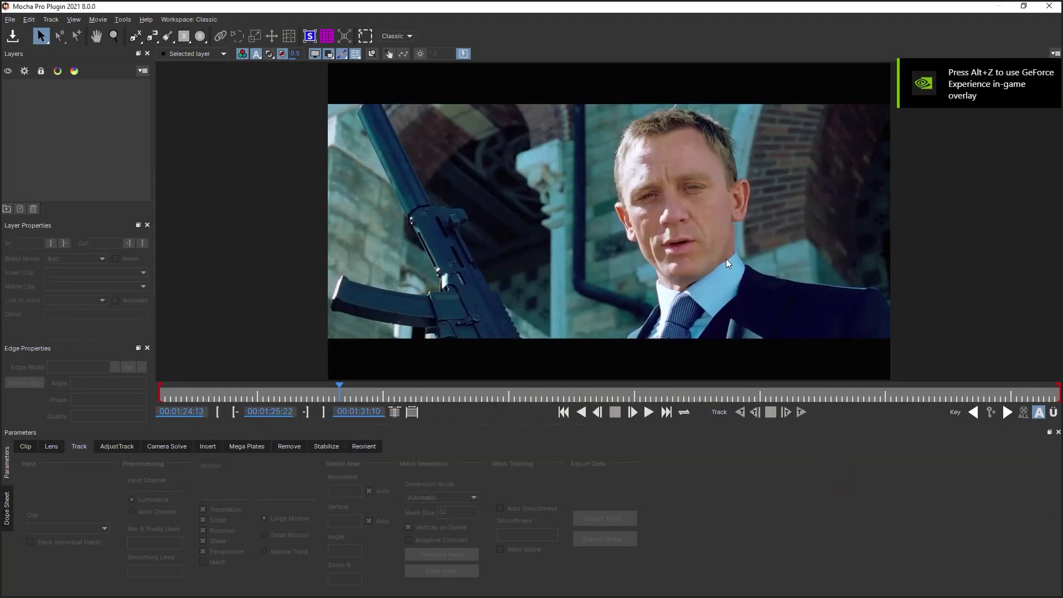
Step: Draw an elliptical spline around Bond's right eye and adjust its position to fit the eye
{"action": "key", "text": "z"}
{"action": "left_click_drag", "start_coordinate": [726, 260], "coordinate": [669, 274]}
{"action": "key", "text": "z"}
{"action": "key", "text": "x"}
{"action": "key", "text": "s"}
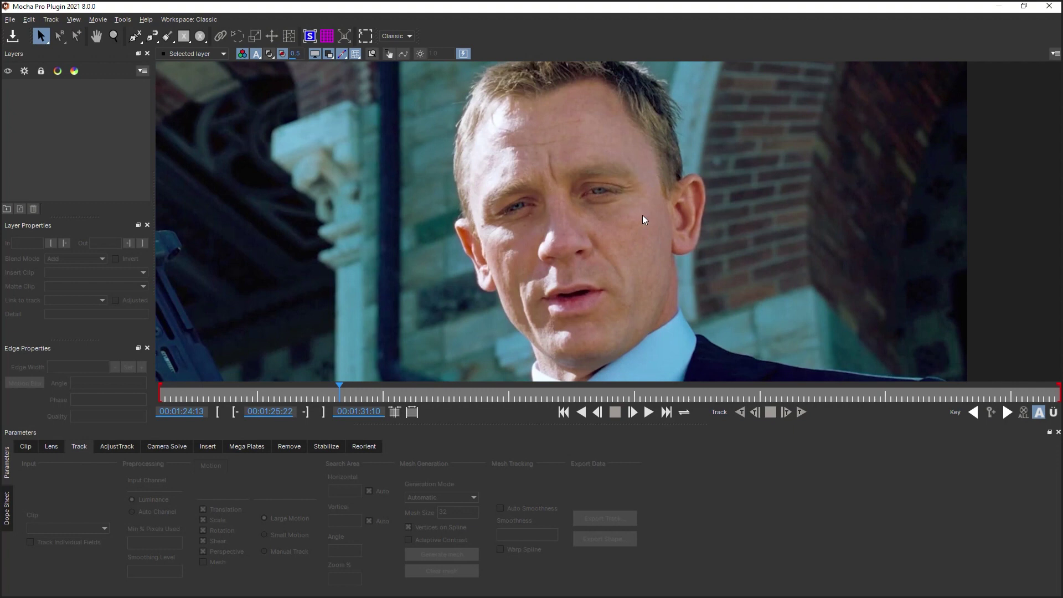
{"action": "left_click", "coordinate": [200, 36]}
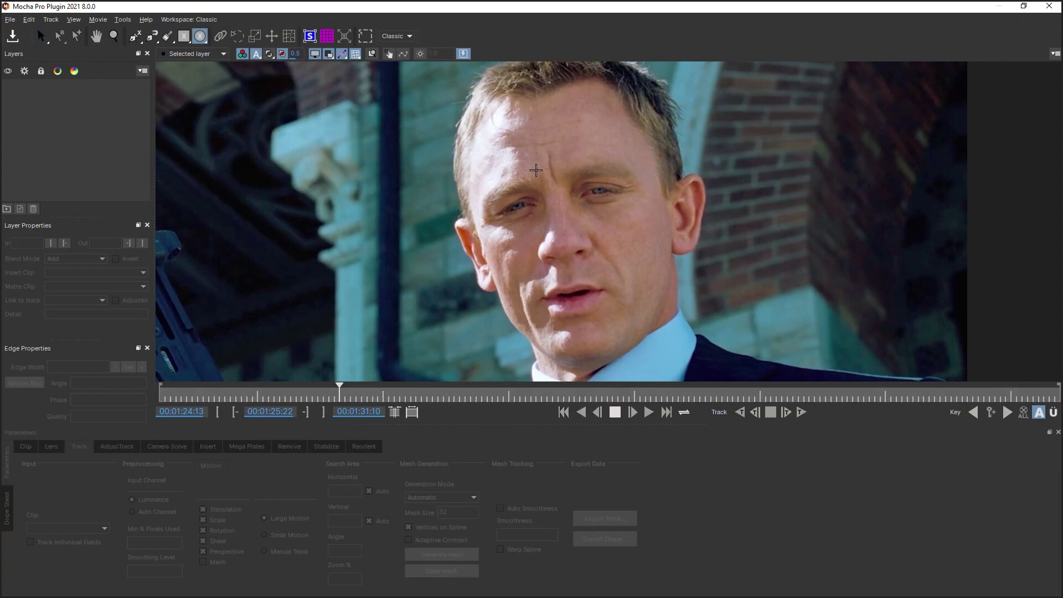
{"action": "left_click_drag", "start_coordinate": [480, 193], "coordinate": [566, 222]}
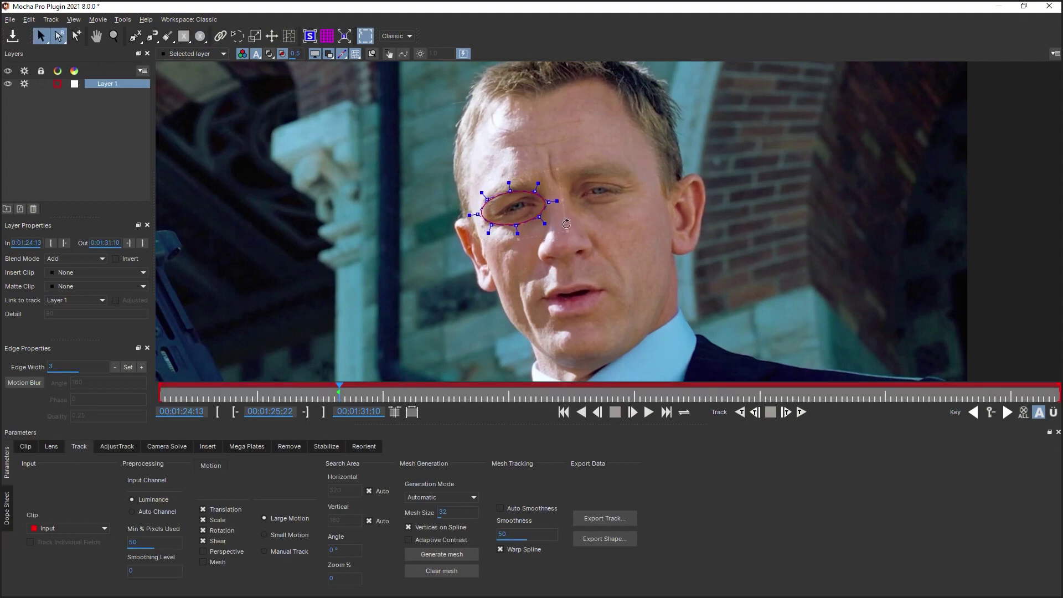
{"action": "left_click_drag", "start_coordinate": [536, 187], "coordinate": [539, 187]}
Step: Rename the new spline layer to eye RT
{"action": "double_click", "coordinate": [104, 83]}
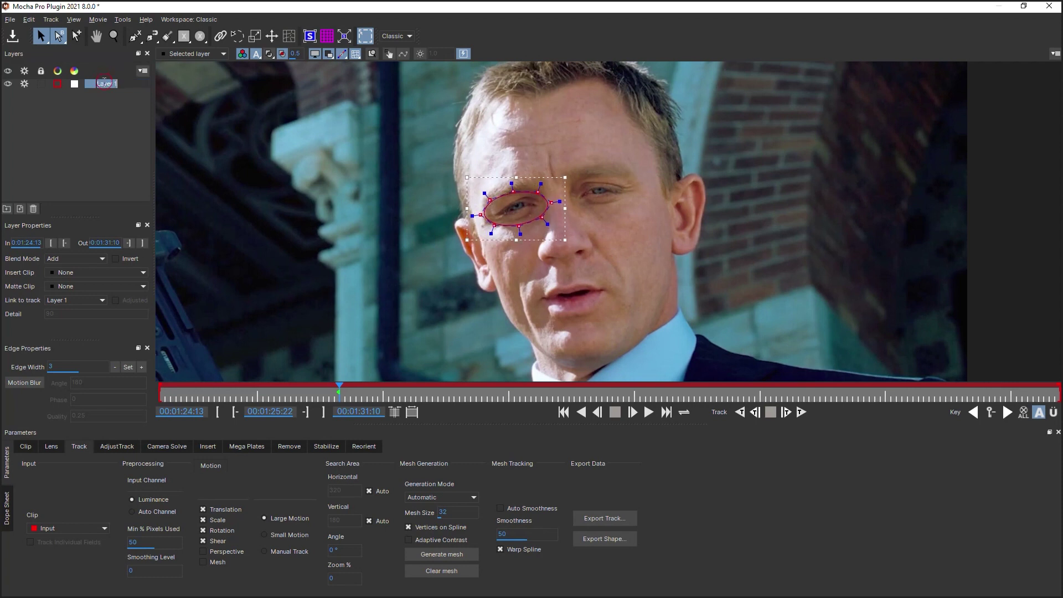
{"action": "type", "text": "eye"}
{"action": "left_click", "coordinate": [117, 71]}
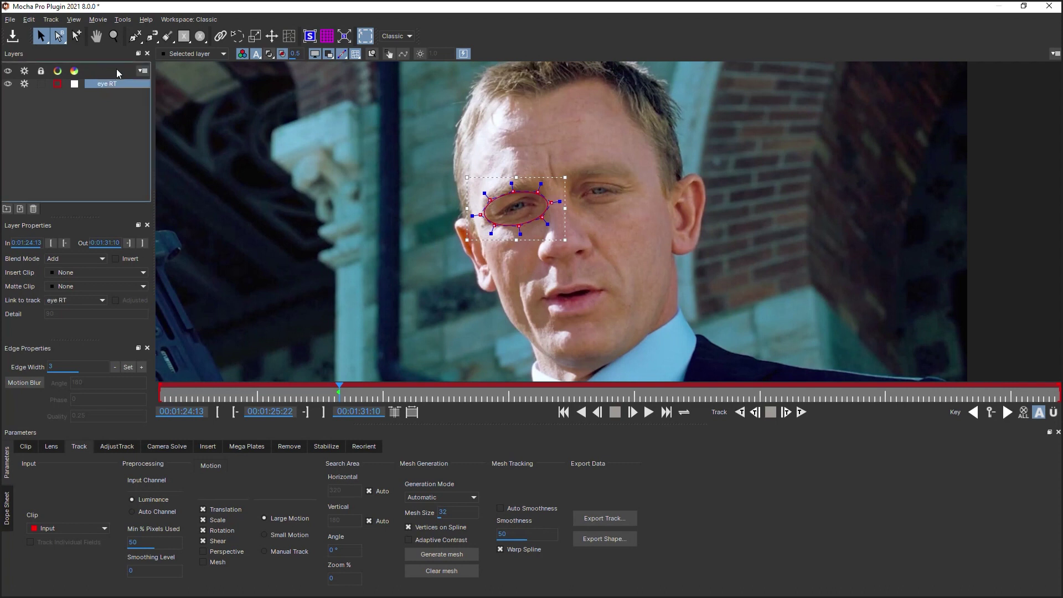
Step: Draw a second elliptical spline around Bond's left eye and name its layer eye LT
{"action": "left_click", "coordinate": [200, 36]}
{"action": "left_click_drag", "start_coordinate": [570, 181], "coordinate": [601, 170]}
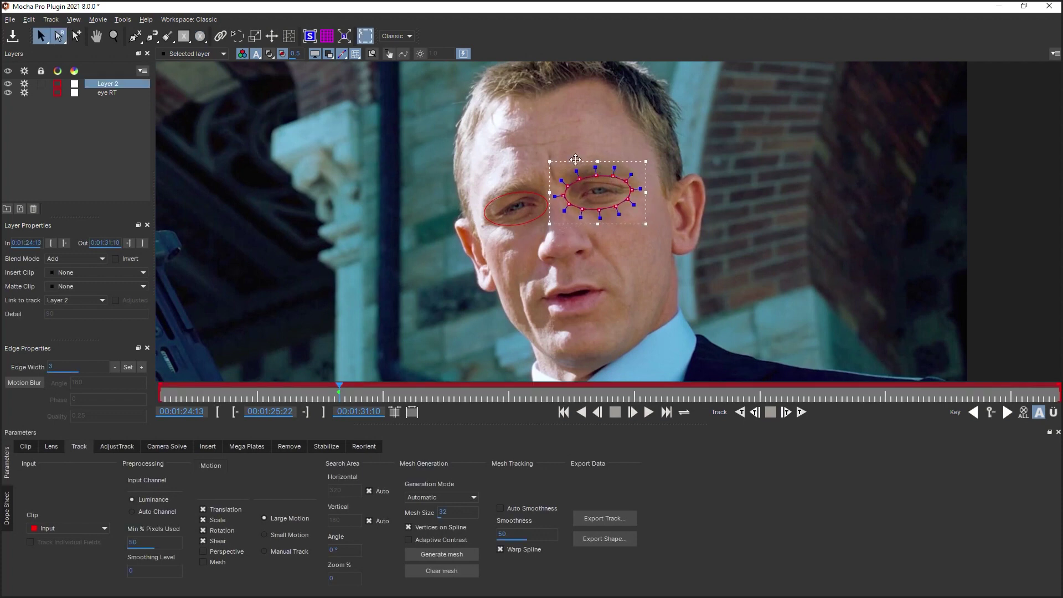
{"action": "double_click", "coordinate": [107, 83]}
{"action": "type", "text": "eye LT"}
{"action": "key", "text": "Return"}
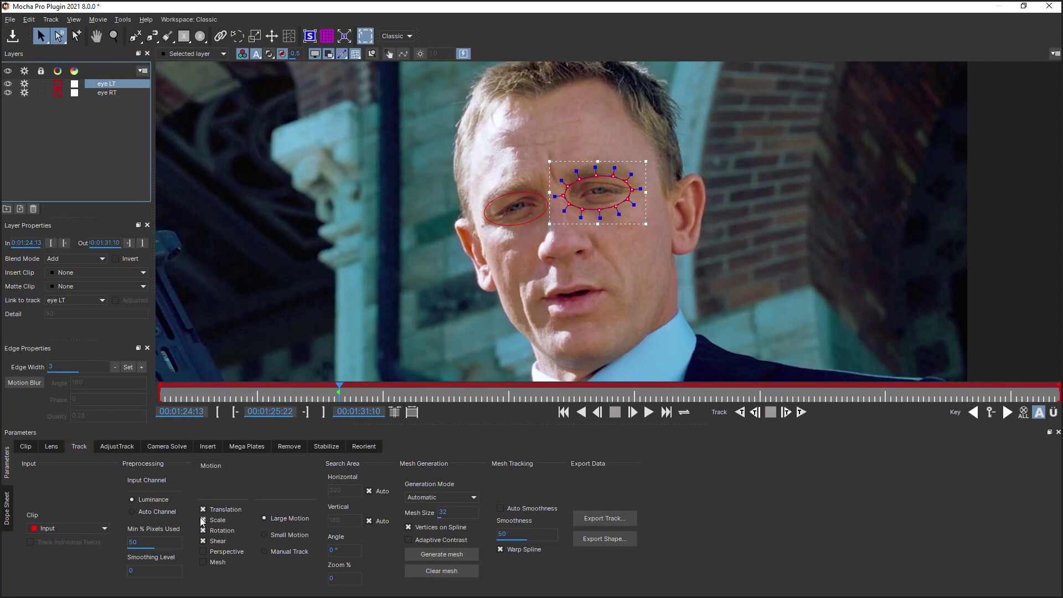
Step: Turn off Shear motion tracking for the eye LT and eye RT layers
{"action": "left_click", "coordinate": [210, 541]}
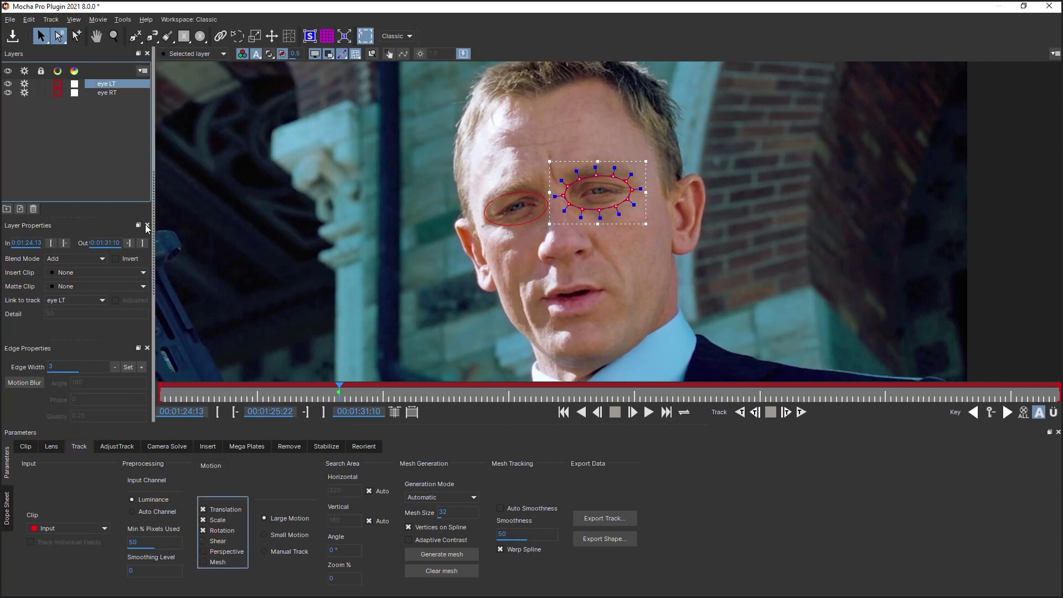
{"action": "left_click", "coordinate": [84, 93]}
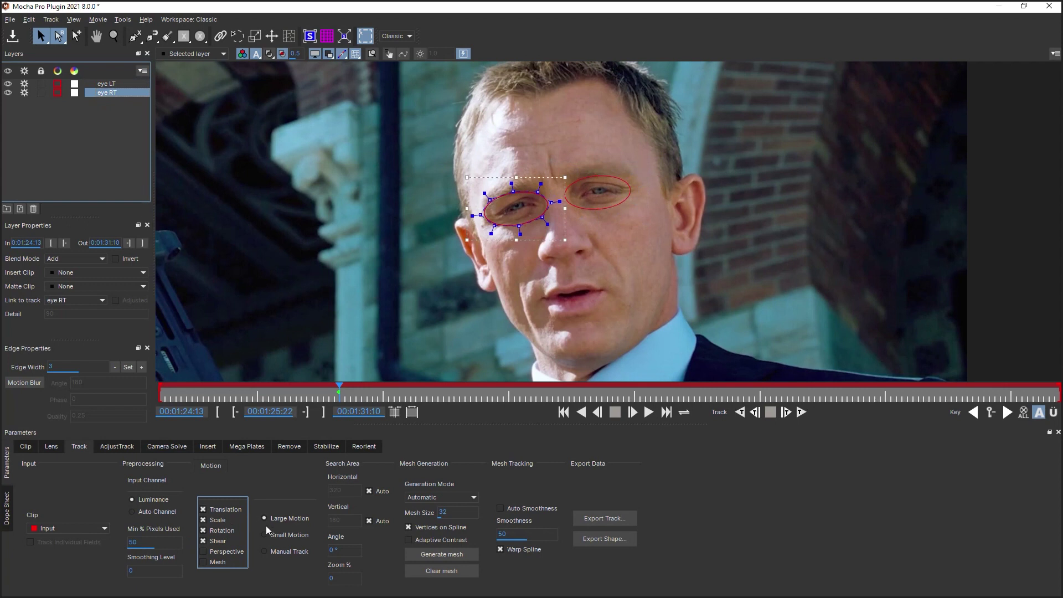
{"action": "left_click", "coordinate": [218, 542]}
Step: Track both eye layers backward from 00:01:25:22 to the clip's start, and from the same frame forward to its end
{"action": "key", "text": "ctrl+f"}
{"action": "left_click", "coordinate": [339, 392]}
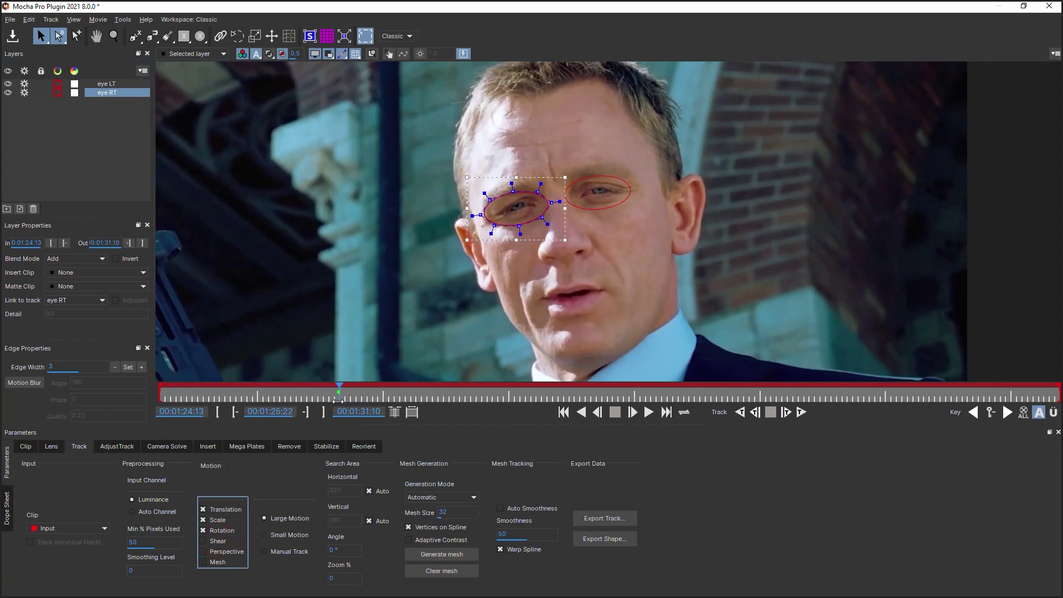
{"action": "left_click_drag", "start_coordinate": [339, 389], "coordinate": [127, 383]}
{"action": "left_click", "coordinate": [339, 392]}
{"action": "left_click", "coordinate": [740, 412]}
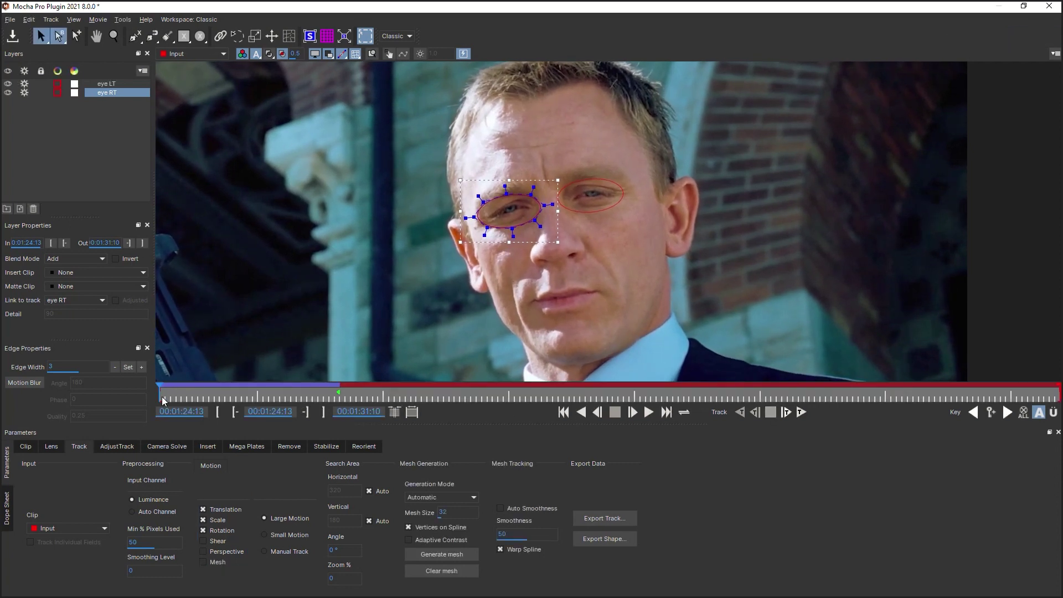
{"action": "left_click_drag", "start_coordinate": [160, 394], "coordinate": [338, 394]}
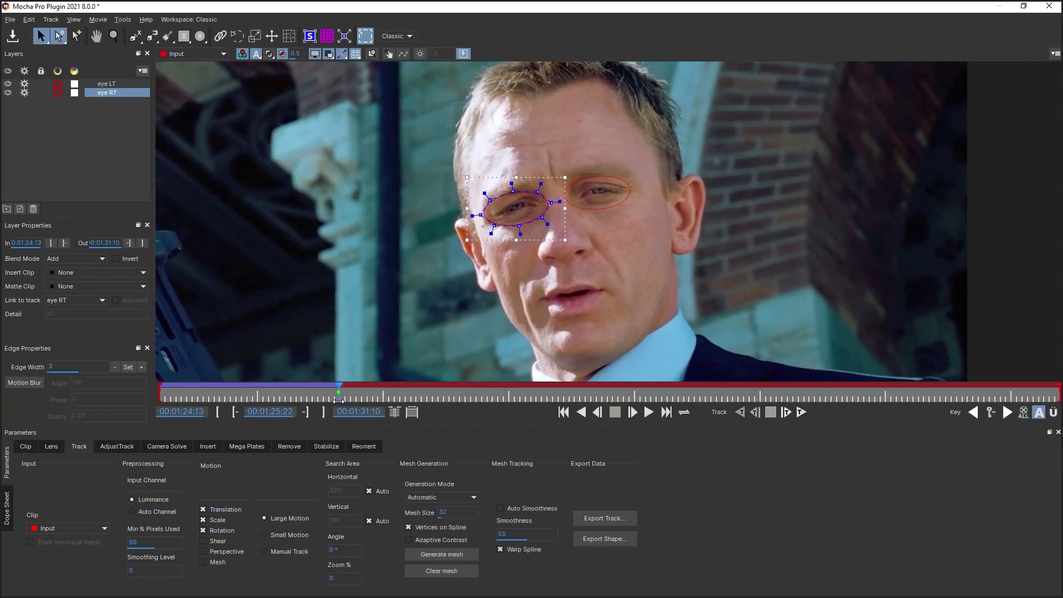
{"action": "left_click", "coordinate": [800, 412]}
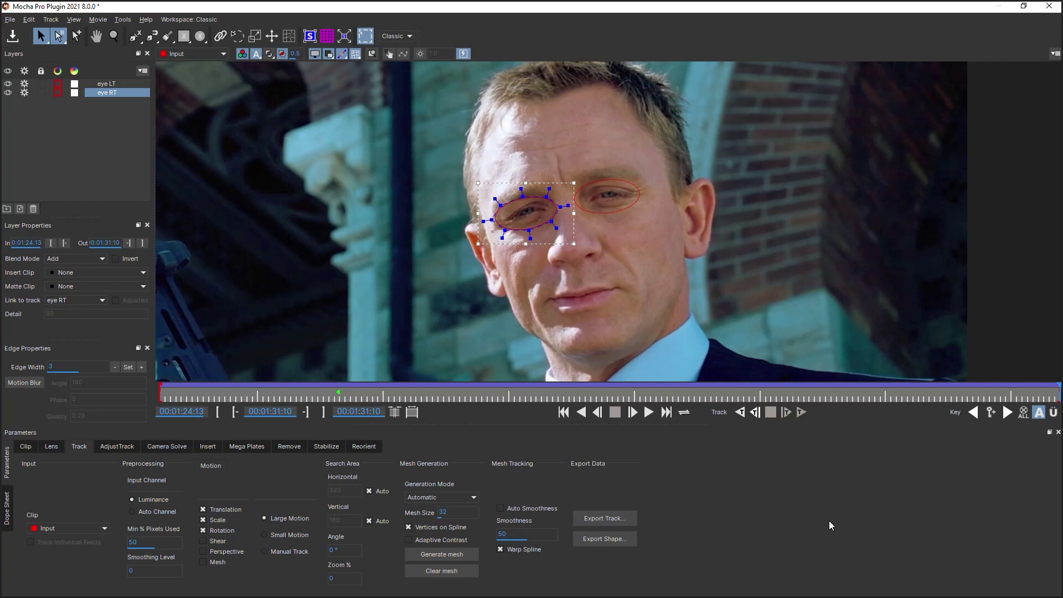
Step: Turn off track processing for the eye RT and eye LT layers and return to the first frame at 00:01:24:13
{"action": "left_click", "coordinate": [24, 92]}
{"action": "left_click_drag", "start_coordinate": [25, 83], "coordinate": [51, 95]}
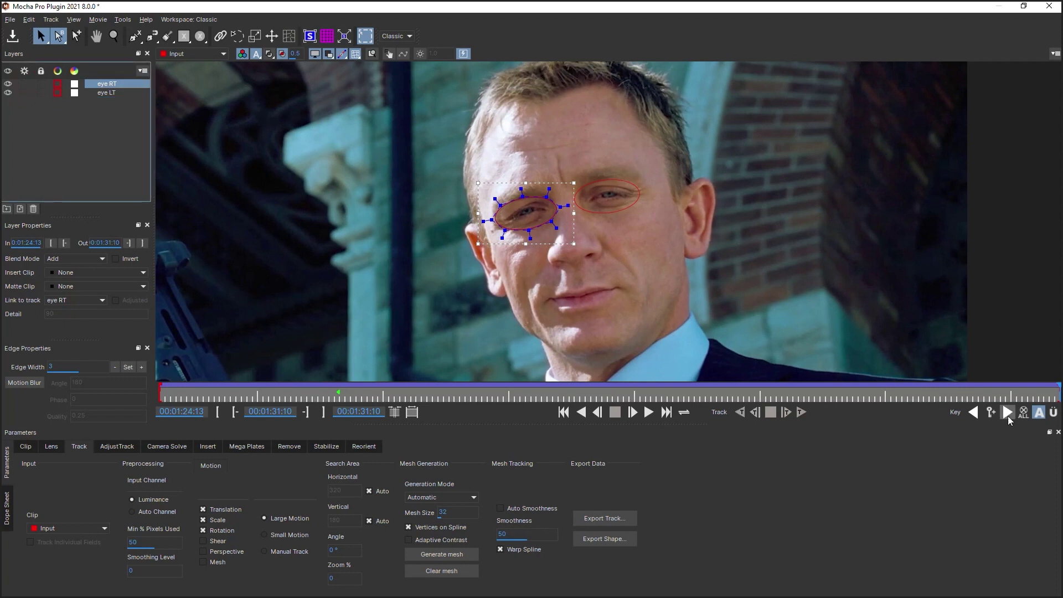
{"action": "left_click_drag", "start_coordinate": [1056, 394], "coordinate": [159, 395]}
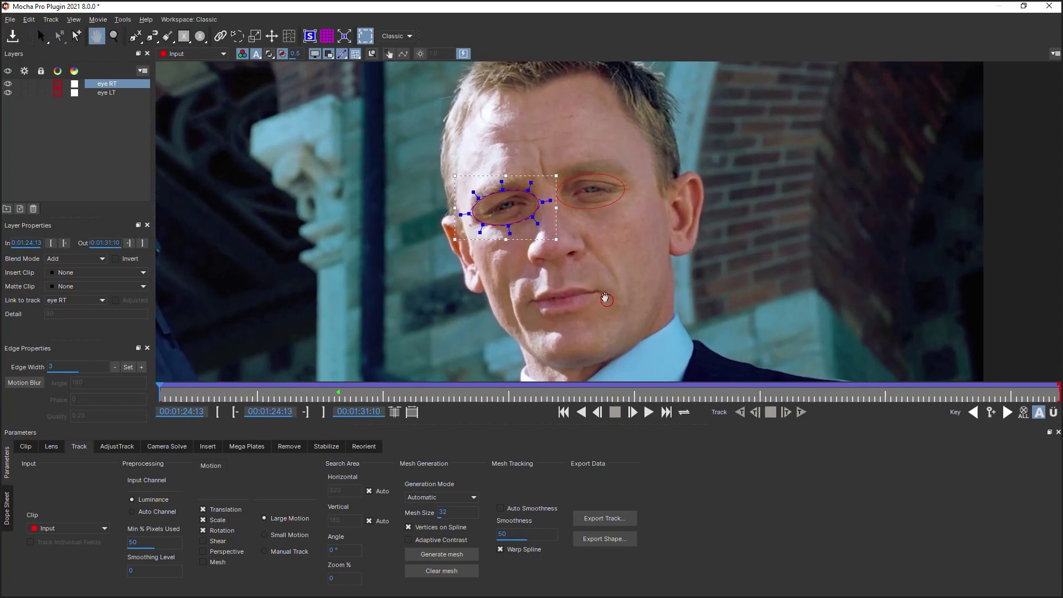
Step: Draw an elliptical spline around Bond's mouth at 00:01:24:13 and adjust its upper and side points below the nose and along the cheeks
{"action": "left_click", "coordinate": [200, 37]}
{"action": "left_click_drag", "start_coordinate": [488, 248], "coordinate": [630, 308]}
{"action": "left_click_drag", "start_coordinate": [545, 236], "coordinate": [484, 235]}
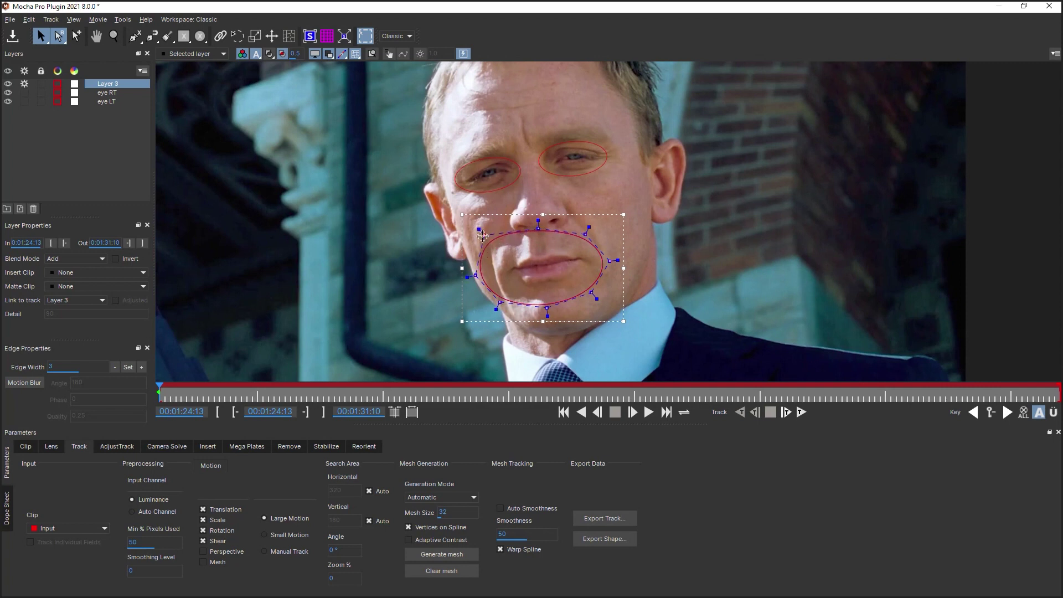
{"action": "left_click_drag", "start_coordinate": [475, 275], "coordinate": [490, 273]}
{"action": "left_click_drag", "start_coordinate": [590, 234], "coordinate": [540, 237]}
{"action": "left_click_drag", "start_coordinate": [608, 259], "coordinate": [606, 261]}
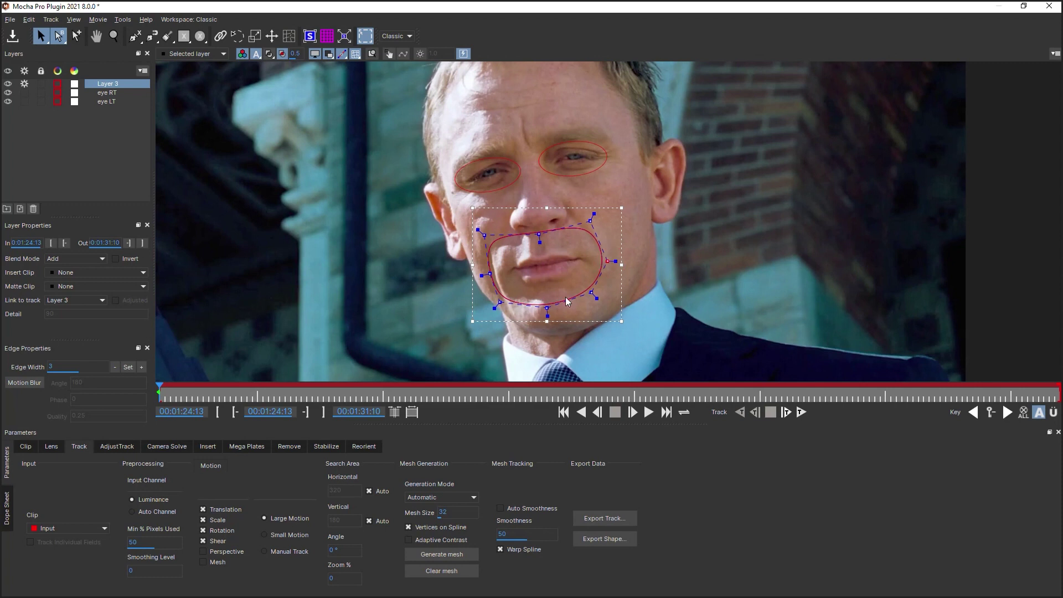
Step: Raise the mouth spline's lower points closer to the lips using lasso selection, and refine its upper edge
{"action": "left_click_drag", "start_coordinate": [42, 42], "coordinate": [61, 63]}
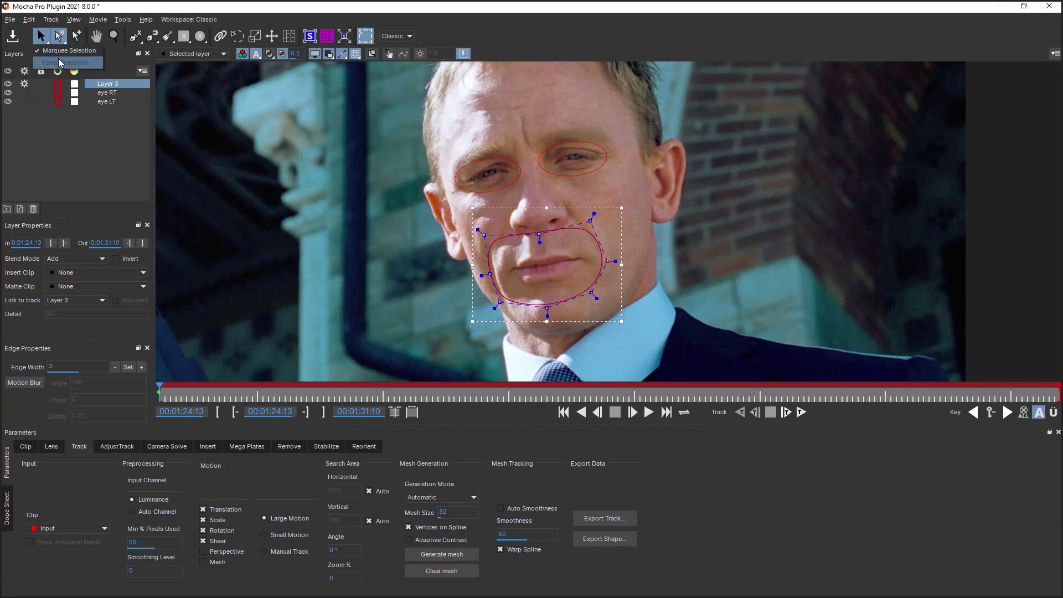
{"action": "left_click", "coordinate": [61, 63]}
{"action": "mouse_move", "coordinate": [493, 294]}
{"action": "left_mouse_down"}
{"action": "mouse_move", "coordinate": [598, 286]}
{"action": "mouse_move", "coordinate": [561, 313]}
{"action": "mouse_move", "coordinate": [549, 299]}
{"action": "left_mouse_up"}
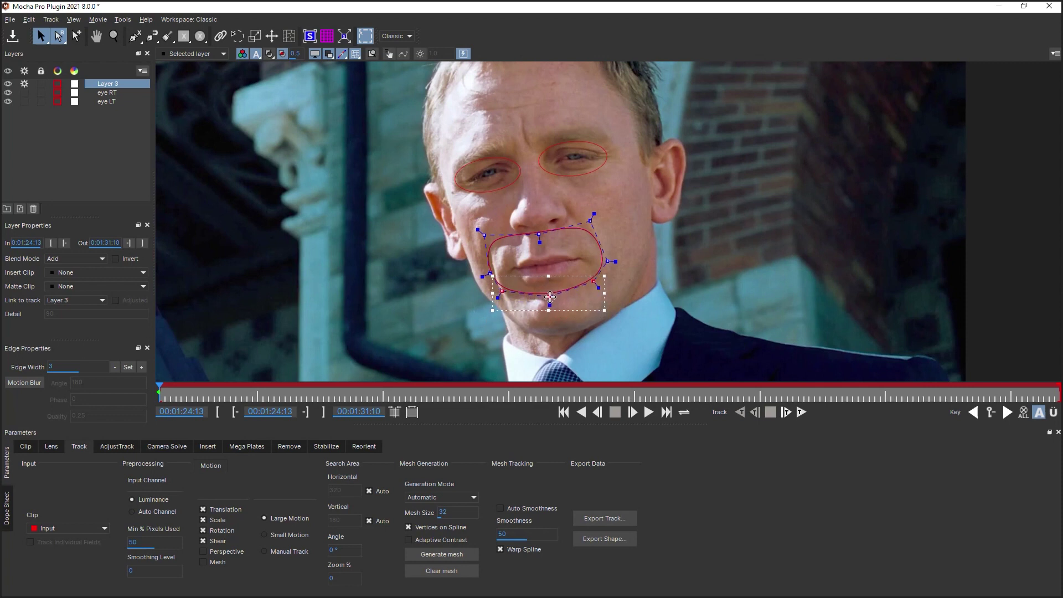
{"action": "left_click", "coordinate": [583, 314]}
{"action": "left_click", "coordinate": [540, 235]}
Step: Rename the new spline layer to mouth
{"action": "double_click", "coordinate": [114, 82]}
{"action": "type", "text": "mouth"}
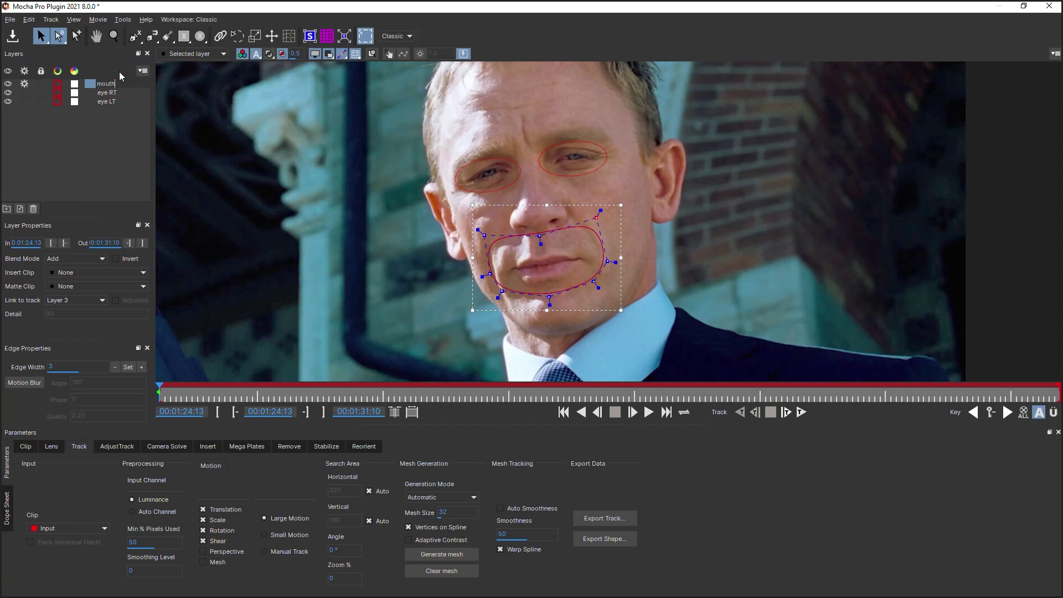
{"action": "key", "text": "Return"}
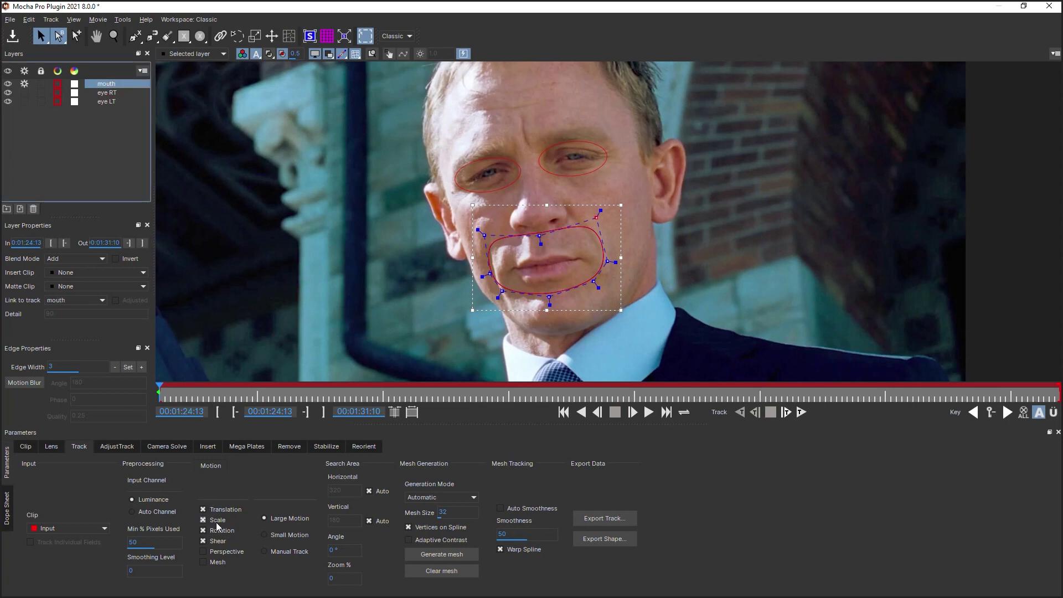
Step: Turn off Shear for the mouth layer, track it forward to 00:01:31:10, and check the track near the end
{"action": "left_click", "coordinate": [203, 541]}
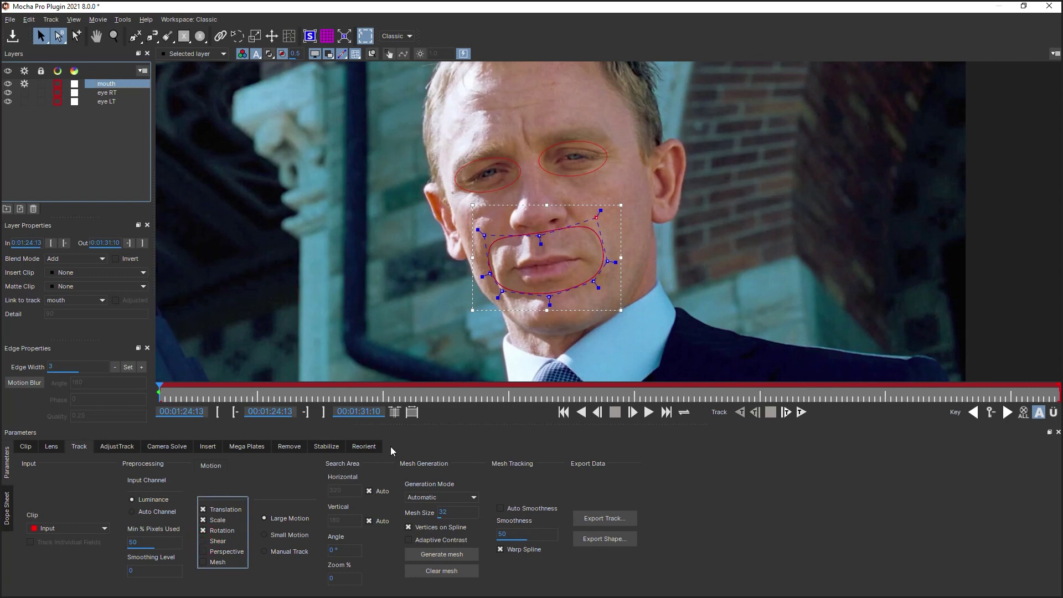
{"action": "left_click", "coordinate": [801, 413]}
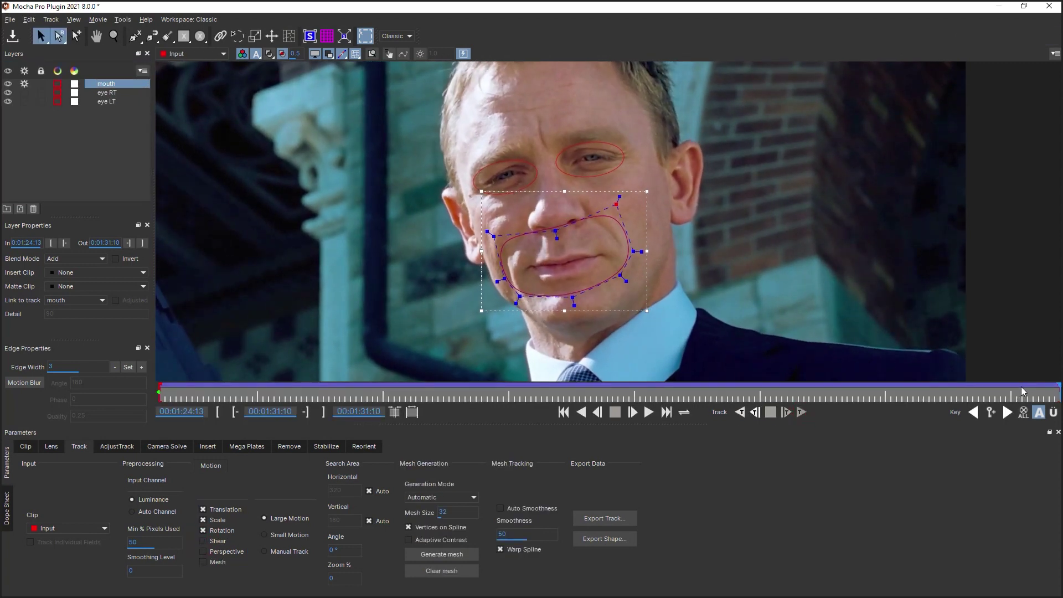
{"action": "left_click_drag", "start_coordinate": [884, 395], "coordinate": [1057, 390]}
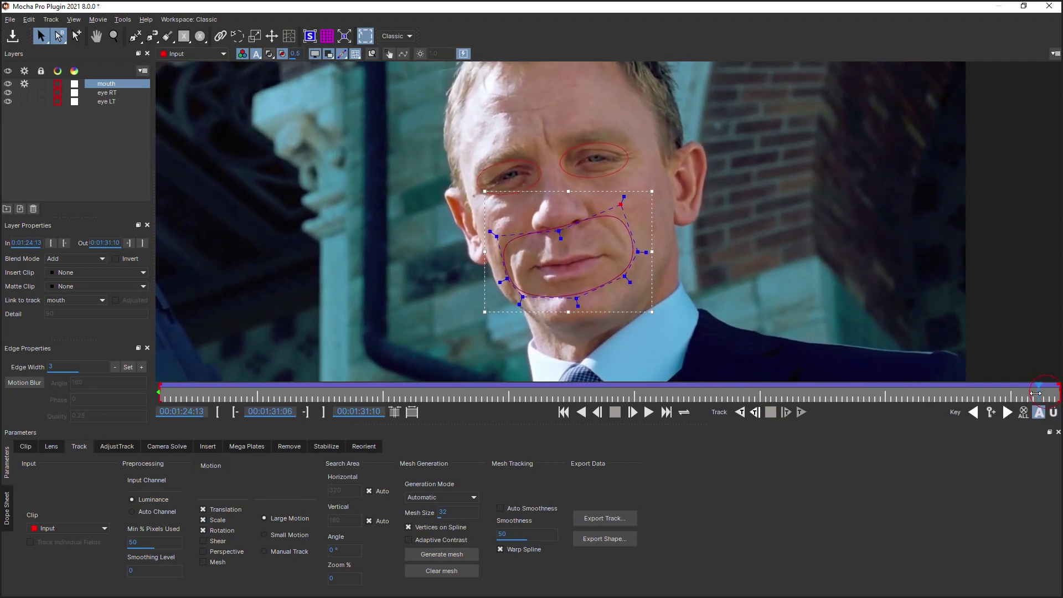
Step: Adjust the mouth spline's upper and side points at 00:01:31:10 and turn off track processing for the layer
{"action": "left_click_drag", "start_coordinate": [555, 230], "coordinate": [556, 237]}
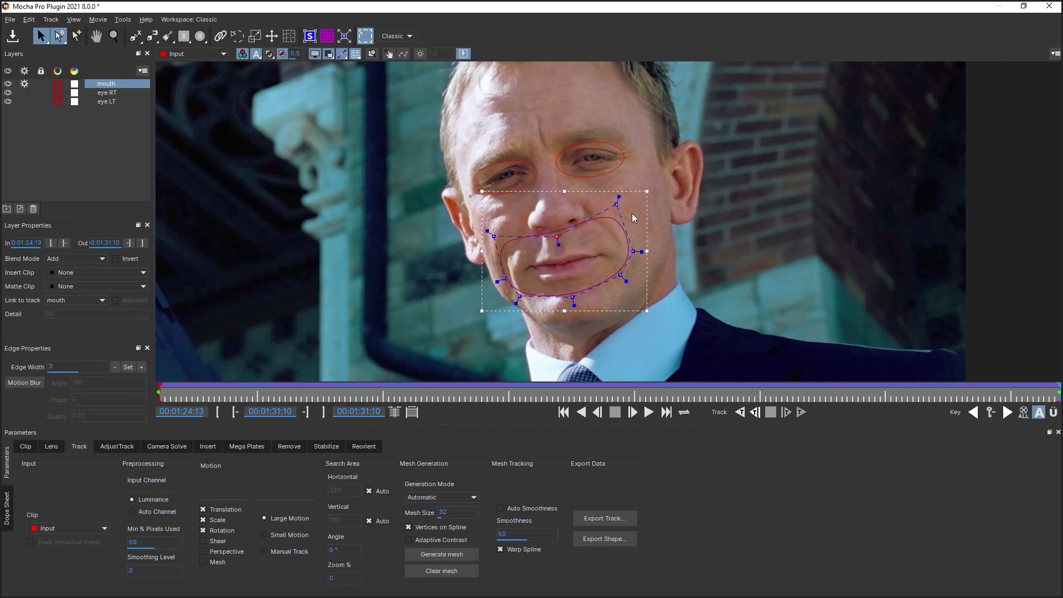
{"action": "left_click_drag", "start_coordinate": [618, 204], "coordinate": [615, 210]}
{"action": "left_click_drag", "start_coordinate": [633, 251], "coordinate": [630, 253]}
{"action": "left_click_drag", "start_coordinate": [555, 235], "coordinate": [557, 239]}
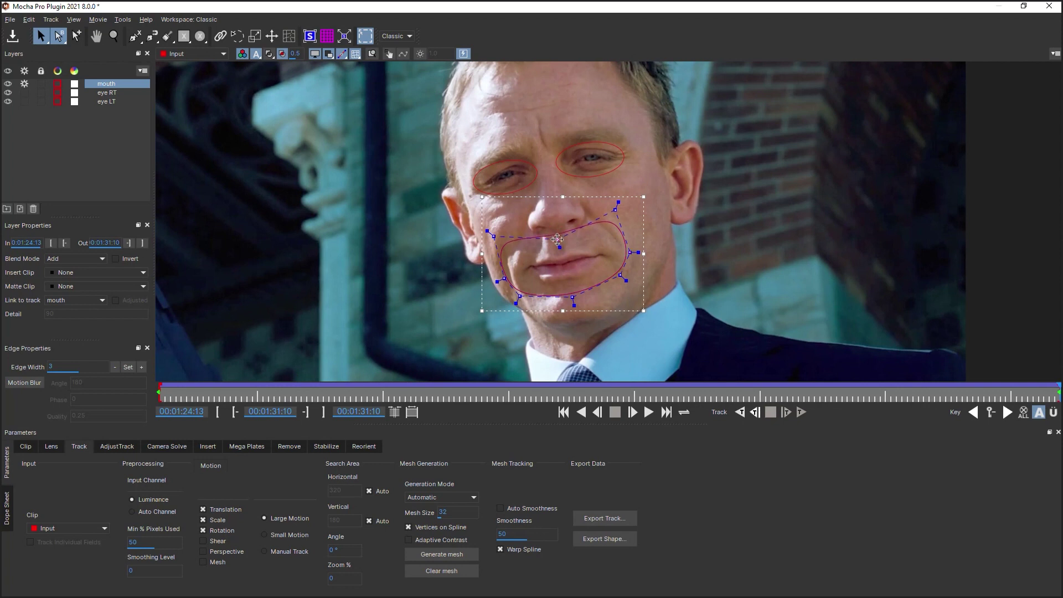
{"action": "left_click", "coordinate": [24, 85]}
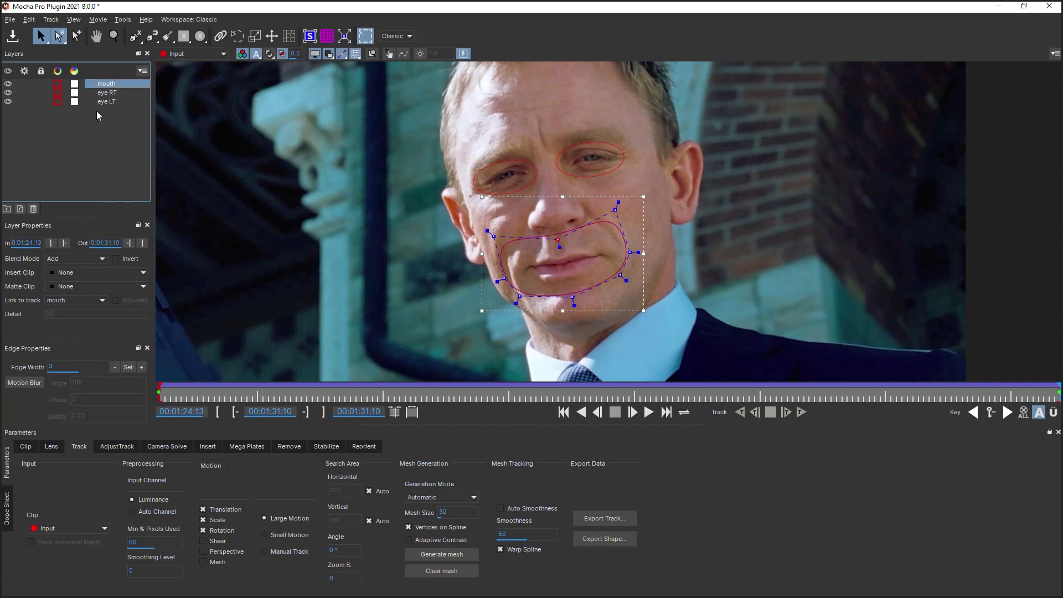
Step: At 00:01:27:09, draw a closed X-Spline on a new layer around Bond's whole face, from the hairline down to the chin
{"action": "key", "text": "z"}
{"action": "key", "text": "c"}
{"action": "key", "text": "z"}
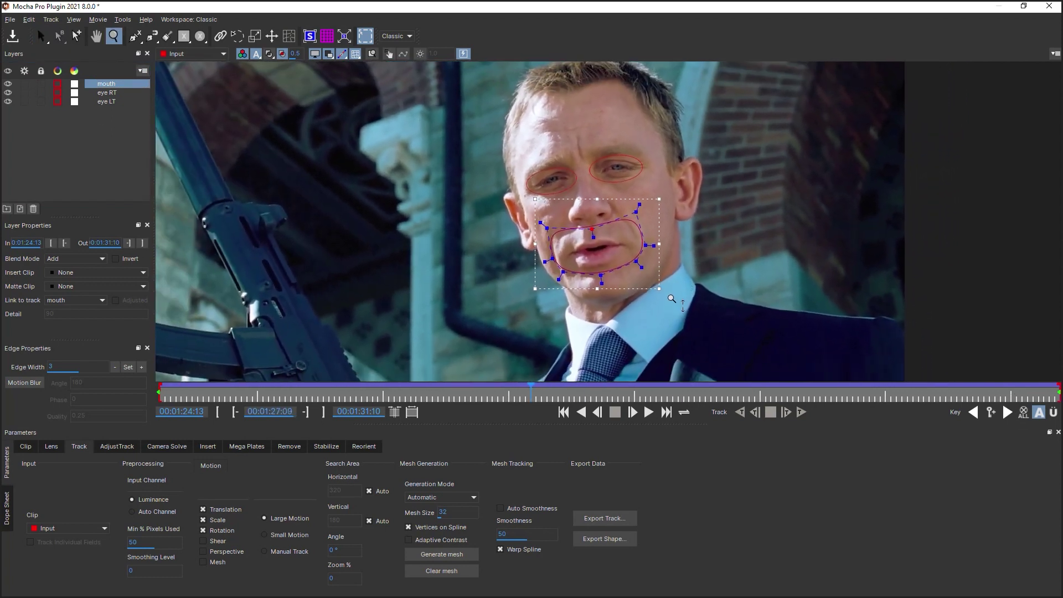
{"action": "key", "text": "s"}
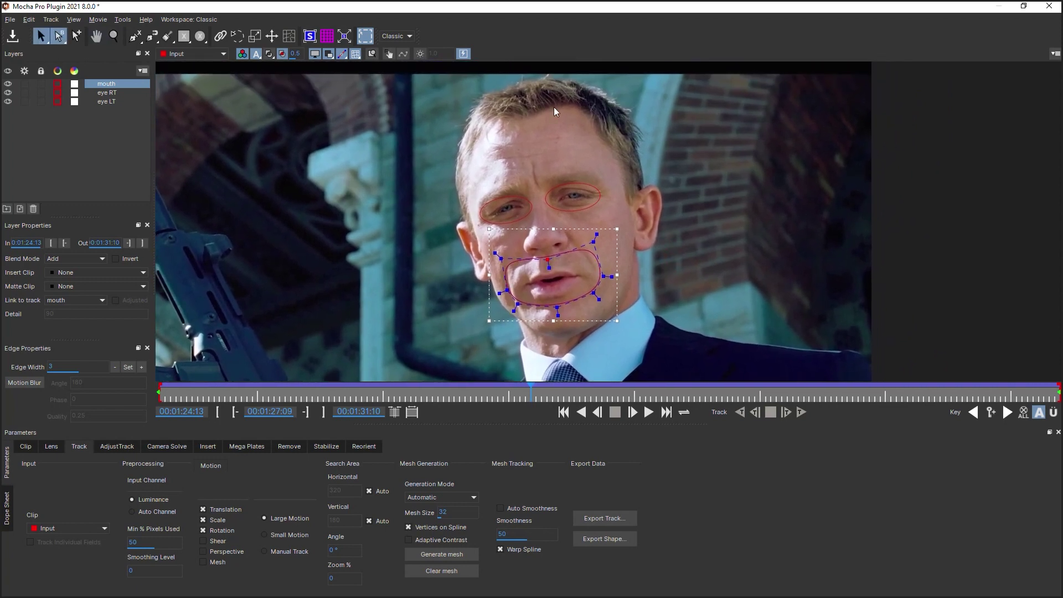
{"action": "left_click", "coordinate": [588, 321]}
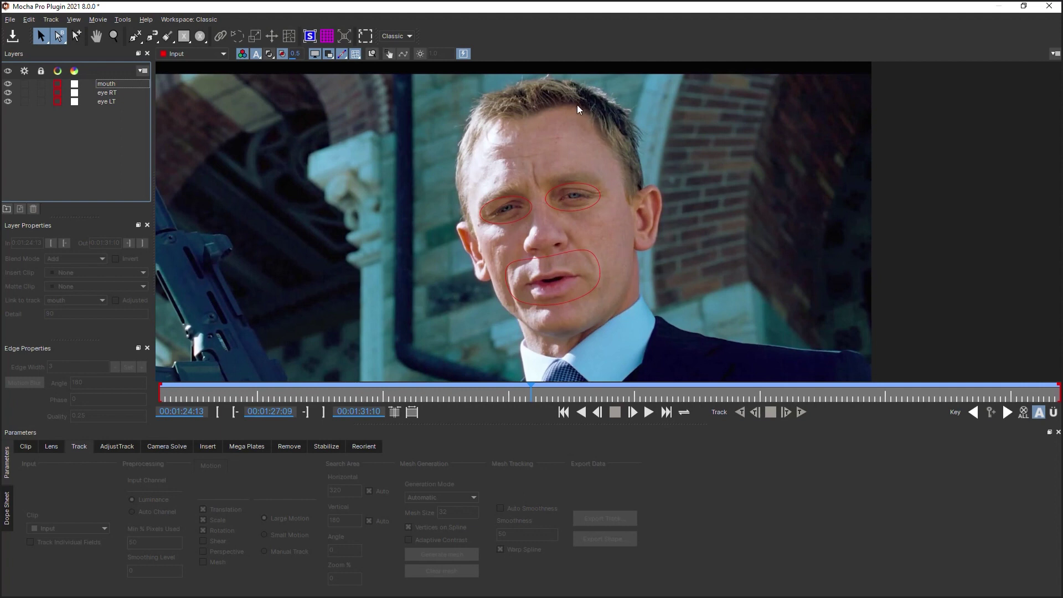
{"action": "left_click", "coordinate": [135, 36]}
{"action": "left_click", "coordinate": [484, 130]}
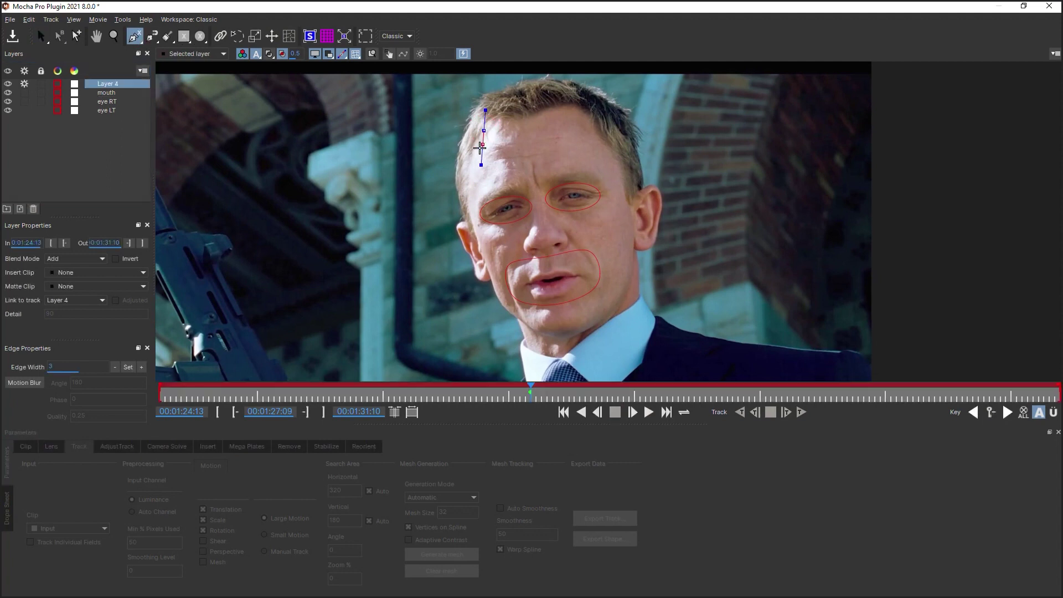
{"action": "left_click", "coordinate": [470, 166]}
{"action": "left_click", "coordinate": [474, 225]}
{"action": "left_click", "coordinate": [501, 304]}
{"action": "left_click", "coordinate": [545, 335]}
{"action": "left_click", "coordinate": [588, 330]}
{"action": "left_click", "coordinate": [627, 288]}
{"action": "left_click", "coordinate": [627, 248]}
{"action": "left_click", "coordinate": [626, 219]}
{"action": "left_click", "coordinate": [602, 140]}
{"action": "left_click", "coordinate": [573, 108]}
{"action": "left_click", "coordinate": [530, 125]}
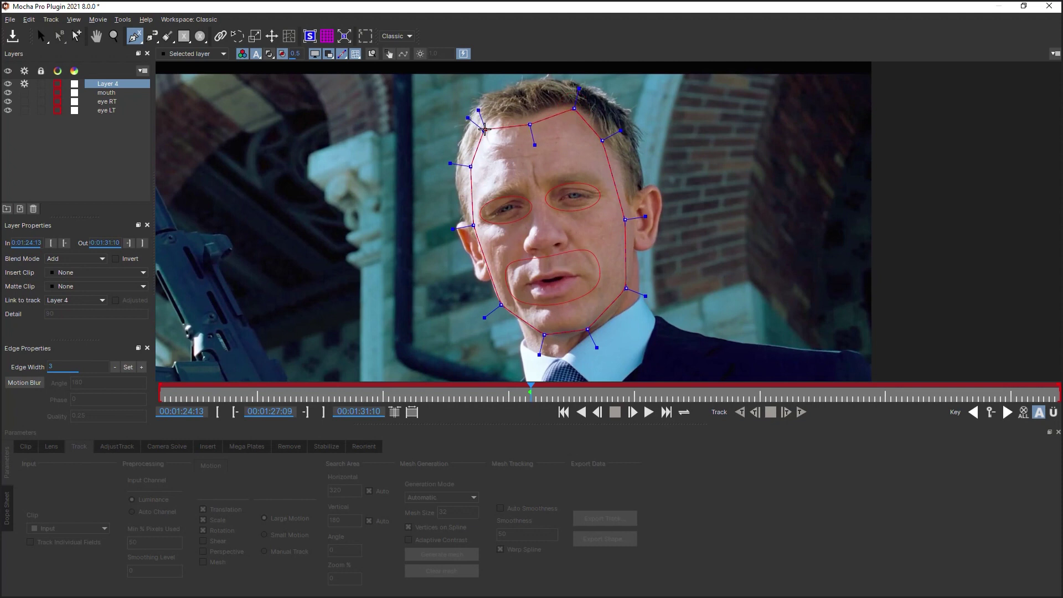
{"action": "left_click", "coordinate": [485, 130]}
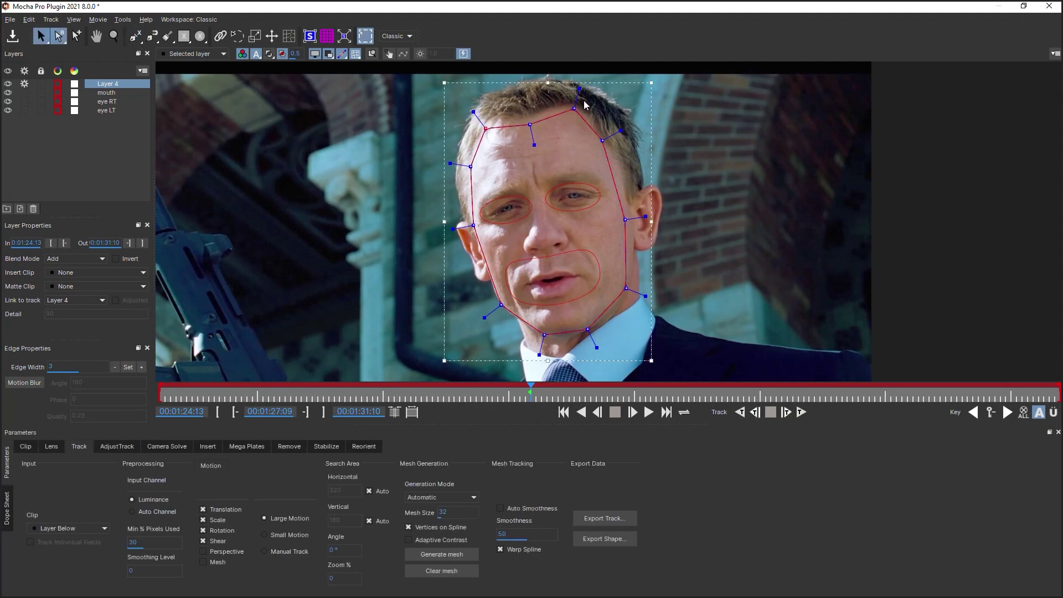
Step: Round the face spline's corners into smooth curves and fit its forehead, hairline and jaw points to the face
{"action": "left_click_drag", "start_coordinate": [621, 131], "coordinate": [614, 134]}
{"action": "left_click", "coordinate": [565, 141]}
{"action": "left_click", "coordinate": [529, 125]}
{"action": "left_click_drag", "start_coordinate": [530, 121], "coordinate": [569, 98]}
{"action": "left_click_drag", "start_coordinate": [486, 128], "coordinate": [485, 123]}
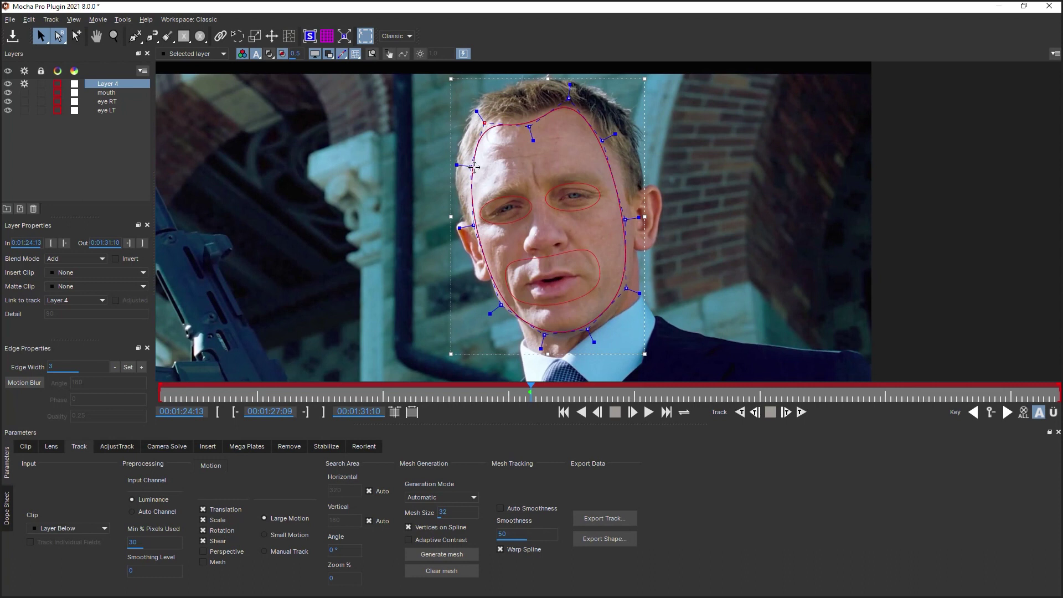
{"action": "left_click_drag", "start_coordinate": [501, 304], "coordinate": [498, 306]}
Step: Delete the face spline's keyframe at 00:01:27:09 and reposition the whole spline over Bond's face at 00:01:24:13
{"action": "left_click_drag", "start_coordinate": [530, 395], "coordinate": [529, 397]}
{"action": "left_click", "coordinate": [992, 412]}
{"action": "left_click_drag", "start_coordinate": [530, 393], "coordinate": [161, 394]}
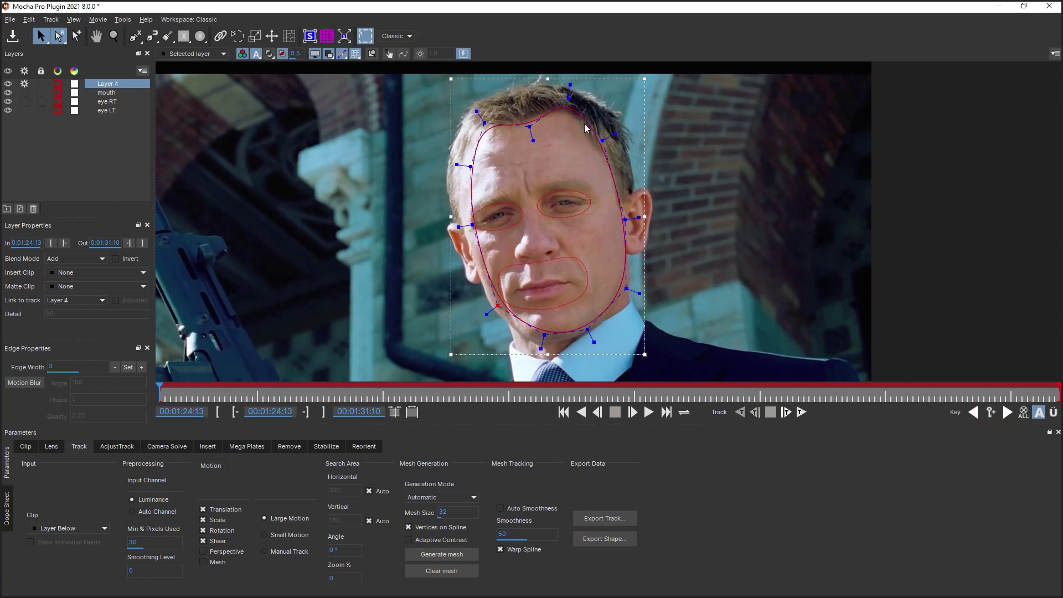
{"action": "left_click_drag", "start_coordinate": [496, 129], "coordinate": [472, 128]}
{"action": "left_click_drag", "start_coordinate": [589, 144], "coordinate": [593, 144]}
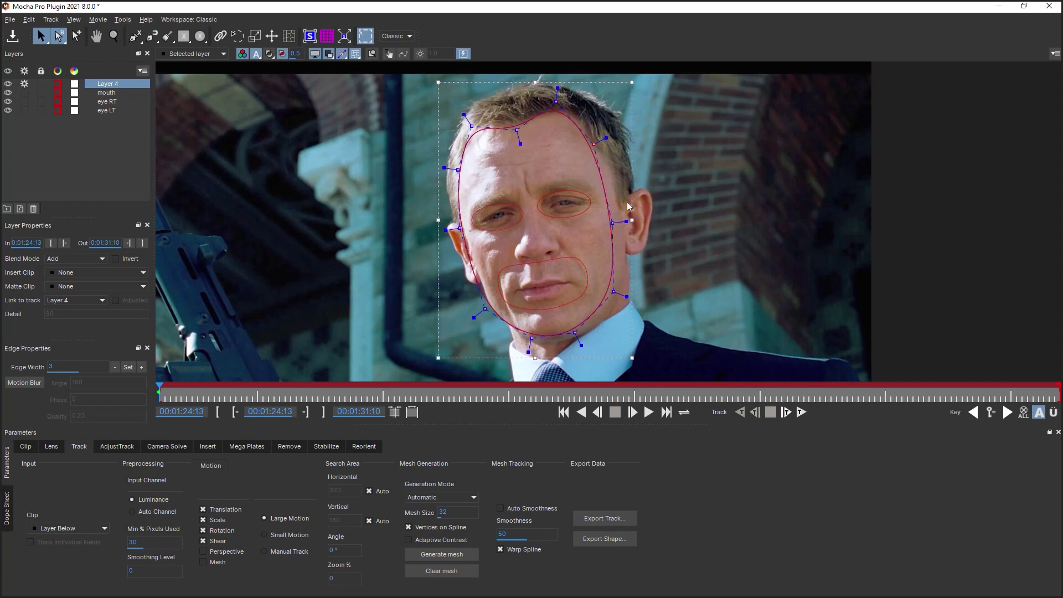
Step: Fit the face spline's chin point and the points along the right jaw, ear and temple of Bond's face
{"action": "left_click_drag", "start_coordinate": [532, 338], "coordinate": [536, 340]}
{"action": "left_click_drag", "start_coordinate": [485, 308], "coordinate": [491, 308]}
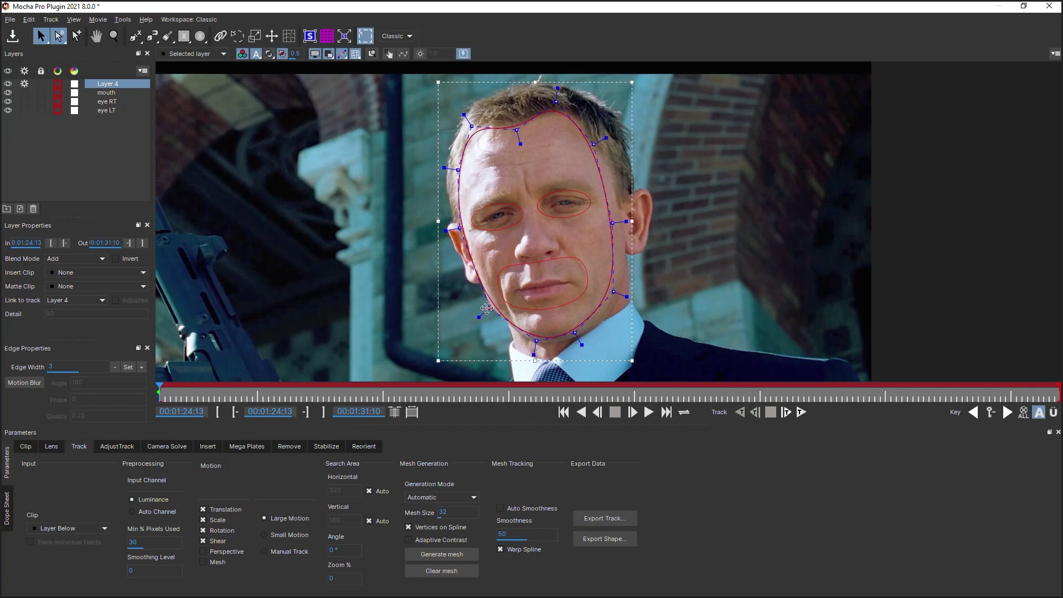
{"action": "left_click_drag", "start_coordinate": [463, 225], "coordinate": [465, 224]}
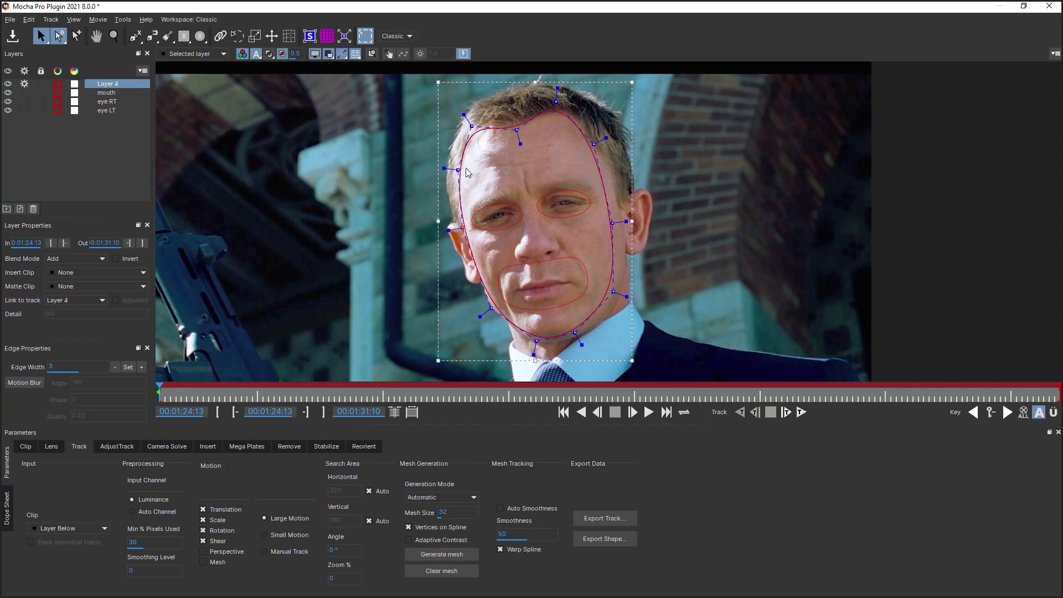
{"action": "left_click_drag", "start_coordinate": [472, 126], "coordinate": [476, 129]}
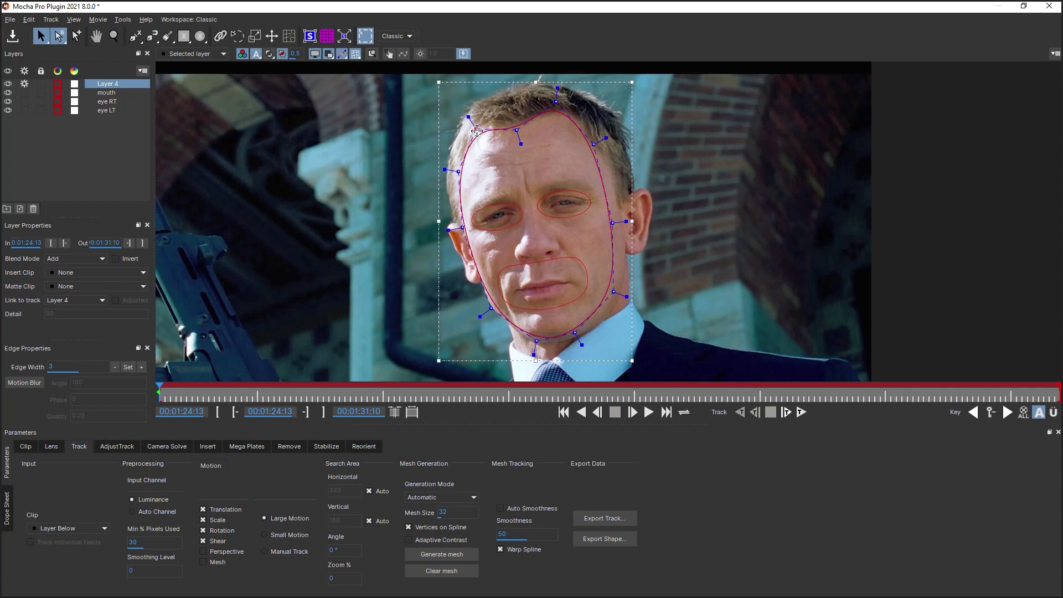
Step: Refine the face spline's points at the hairline, left temple, left cheek, chin and right jaw at 00:01:24:13
{"action": "left_click_drag", "start_coordinate": [558, 102], "coordinate": [560, 107]}
{"action": "left_click_drag", "start_coordinate": [593, 144], "coordinate": [596, 142]}
{"action": "left_click_drag", "start_coordinate": [617, 223], "coordinate": [613, 222]}
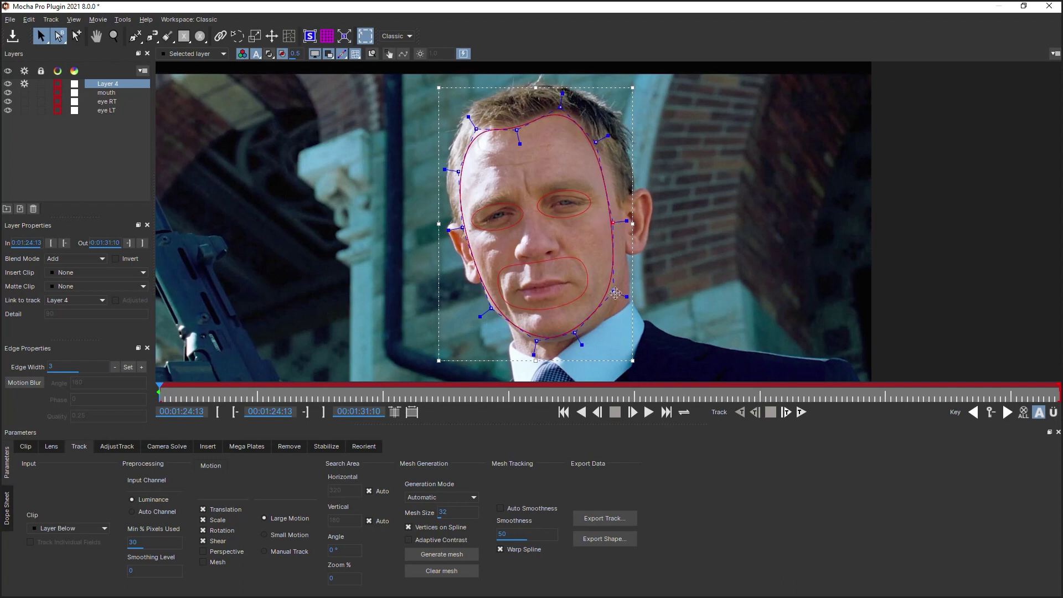
{"action": "left_click_drag", "start_coordinate": [575, 334], "coordinate": [576, 337]}
{"action": "left_click", "coordinate": [536, 341]}
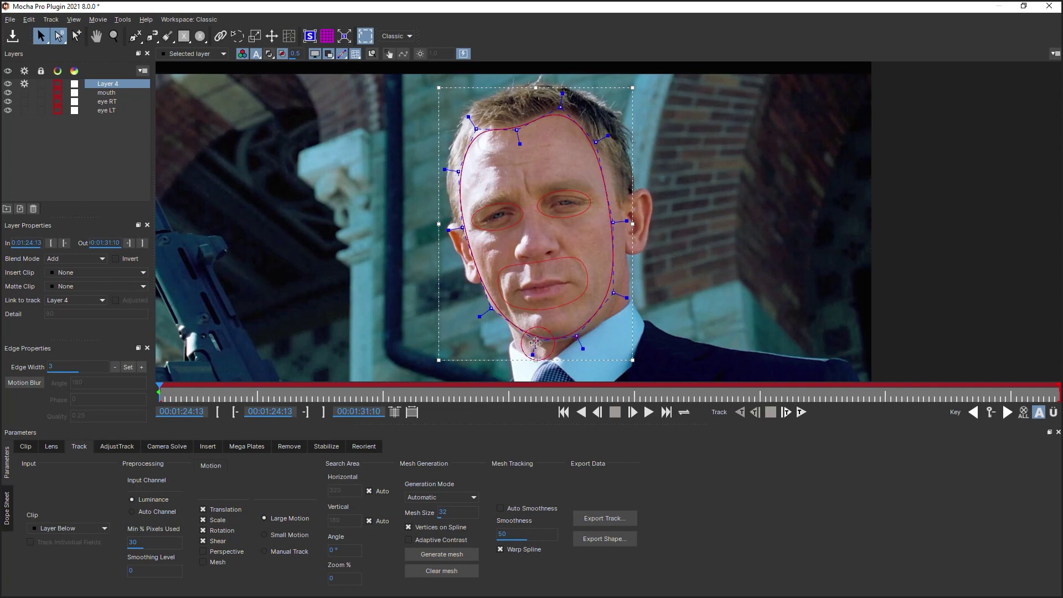
{"action": "left_click_drag", "start_coordinate": [491, 308], "coordinate": [488, 308]}
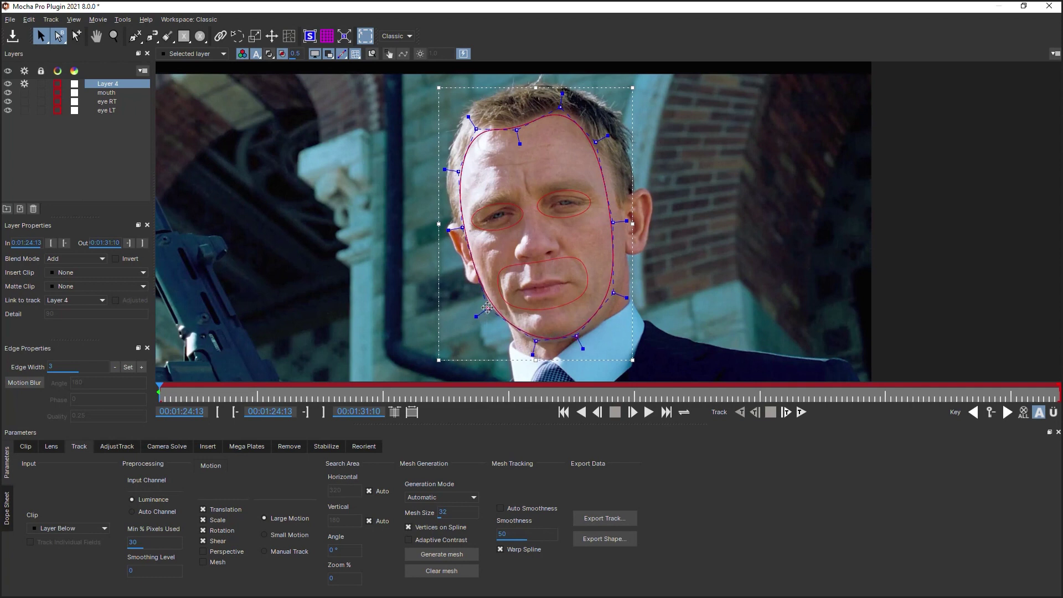
Step: Rename Layer 4 as face
{"action": "double_click", "coordinate": [108, 85]}
{"action": "type", "text": "face"}
{"action": "key", "text": "Return"}
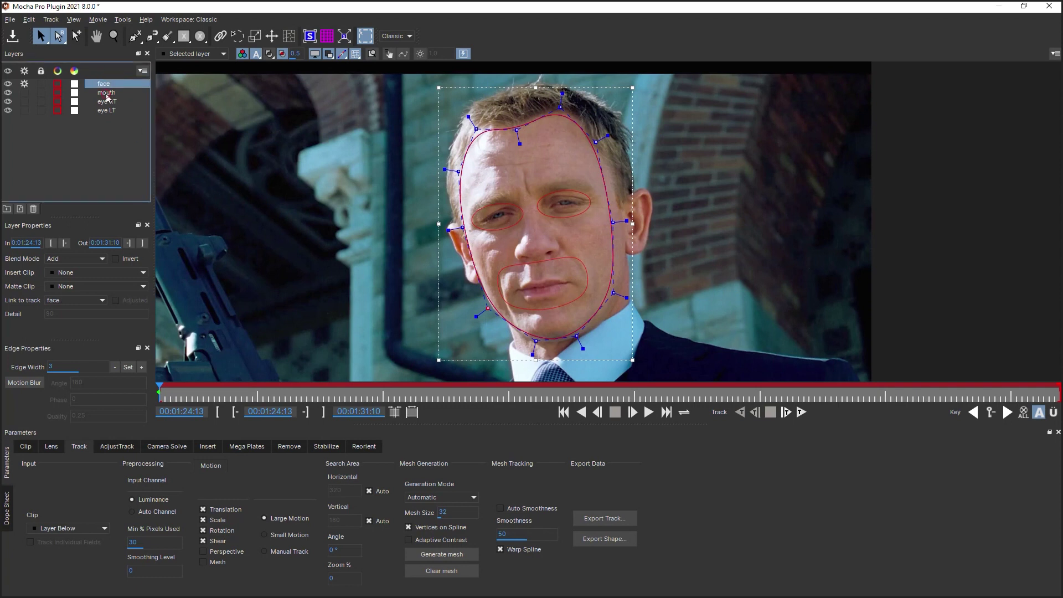
Step: Set the matte colour of the mouth, eye RT and eye LT layers to green and that of the face layer to light blue
{"action": "left_click_drag", "start_coordinate": [108, 94], "coordinate": [106, 110]}
{"action": "left_click", "coordinate": [74, 110]}
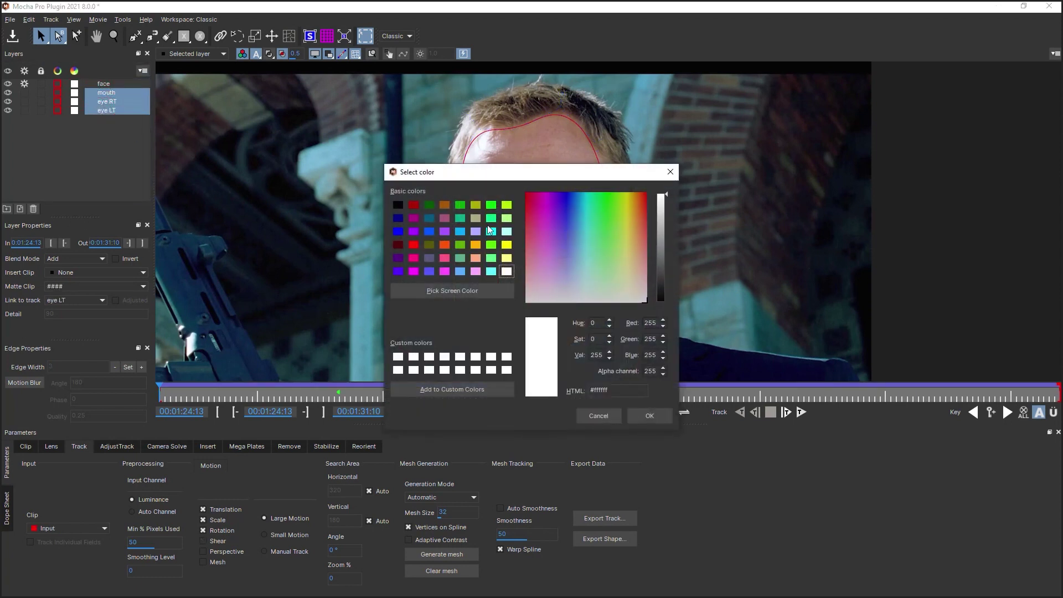
{"action": "left_click", "coordinate": [464, 245]}
{"action": "left_click", "coordinate": [649, 415]}
{"action": "left_click", "coordinate": [74, 84]}
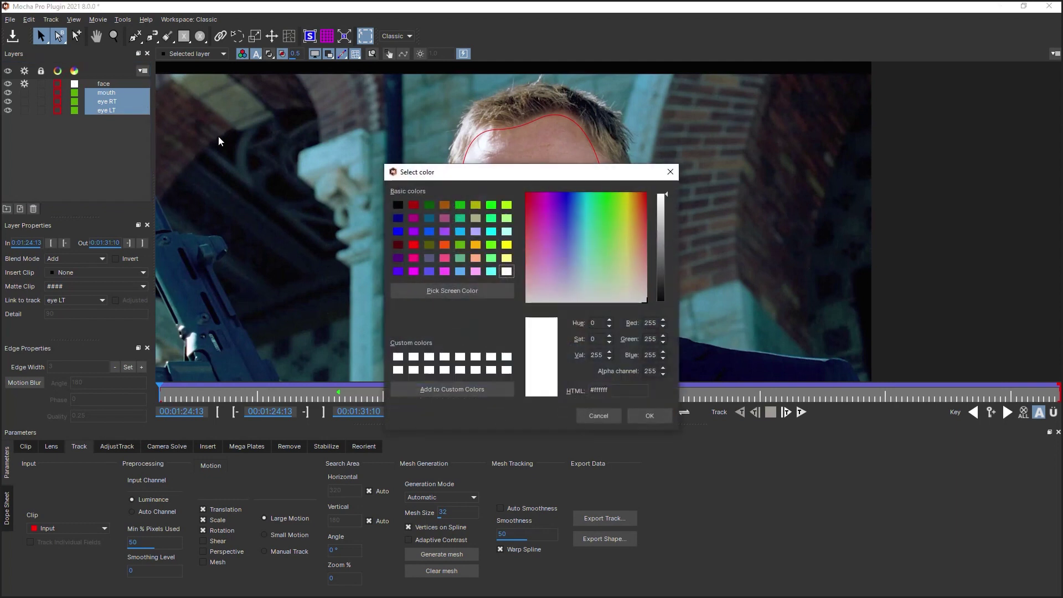
{"action": "left_click", "coordinate": [460, 272]}
{"action": "left_click", "coordinate": [650, 416]}
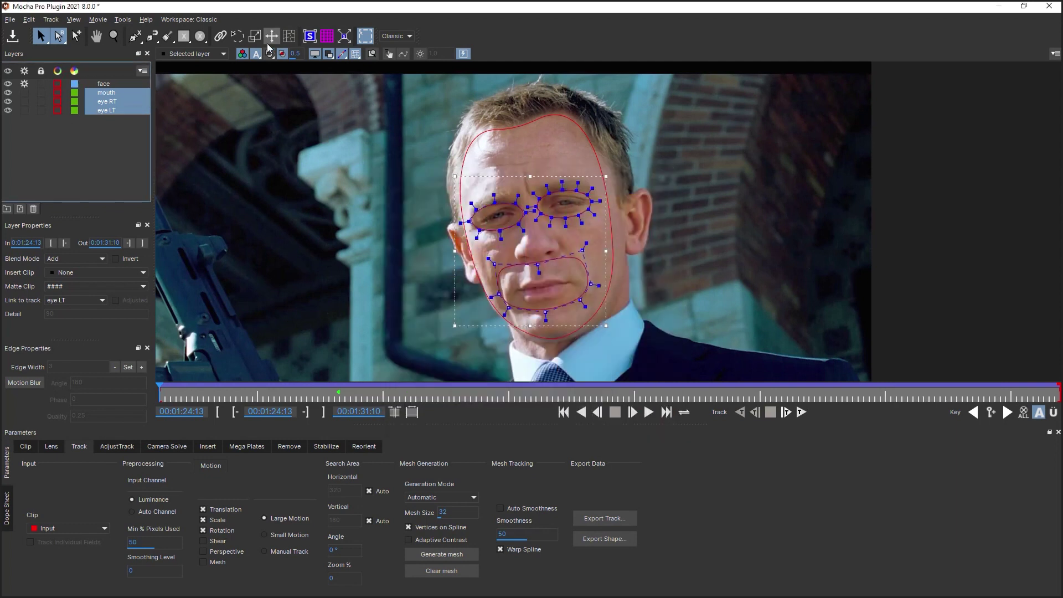
Step: Move the face layer beneath the mouth, eye RT and eye LT layers in the layer stack
{"action": "left_click", "coordinate": [115, 92]}
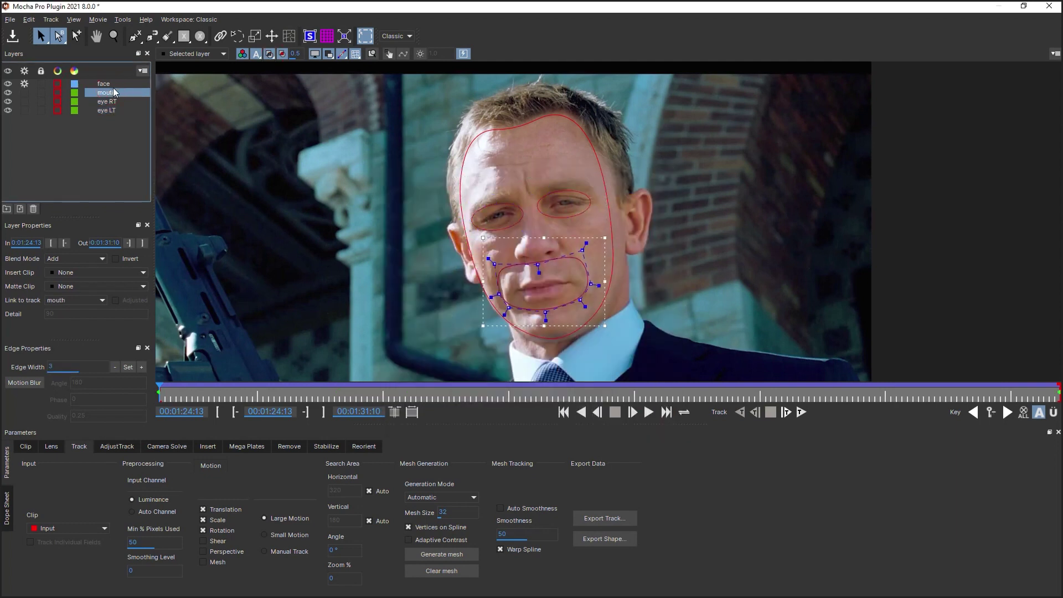
{"action": "left_click", "coordinate": [114, 83]}
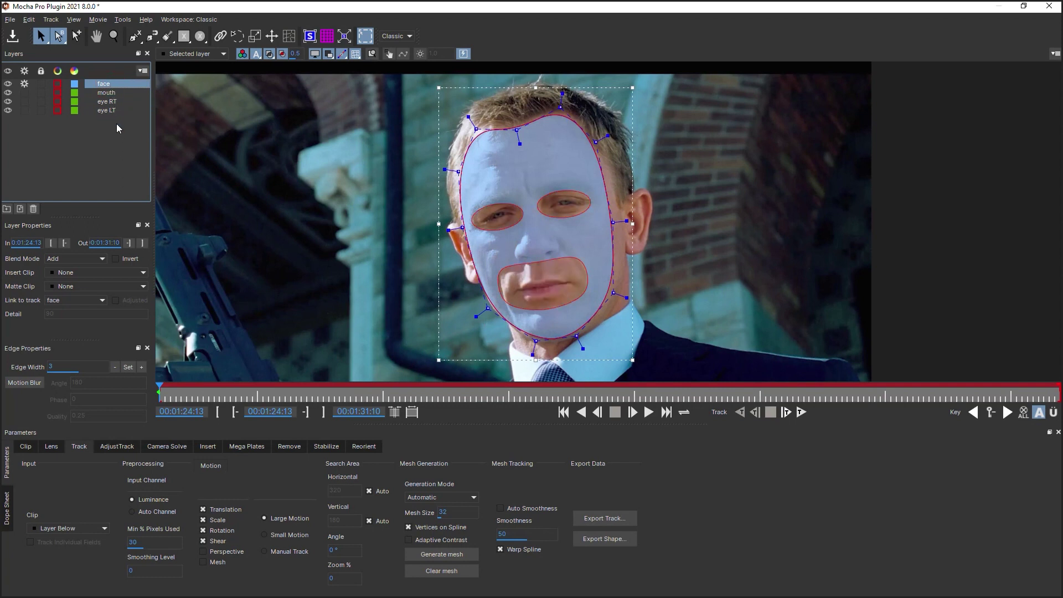
{"action": "left_click_drag", "start_coordinate": [117, 129], "coordinate": [117, 129]}
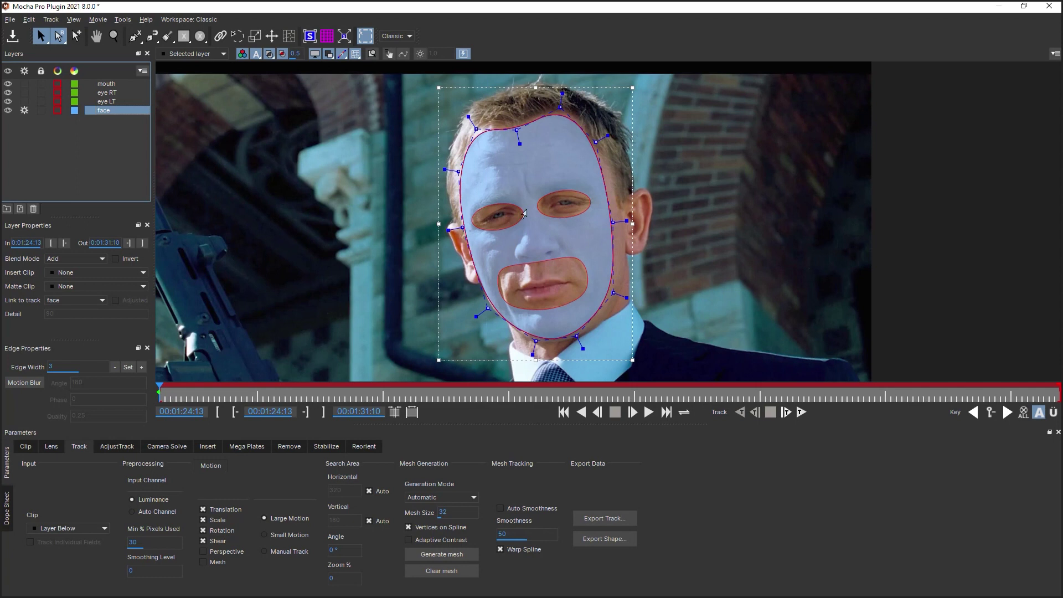
{"action": "left_click_drag", "start_coordinate": [108, 110], "coordinate": [112, 113]}
{"action": "left_click_drag", "start_coordinate": [110, 109], "coordinate": [106, 84]}
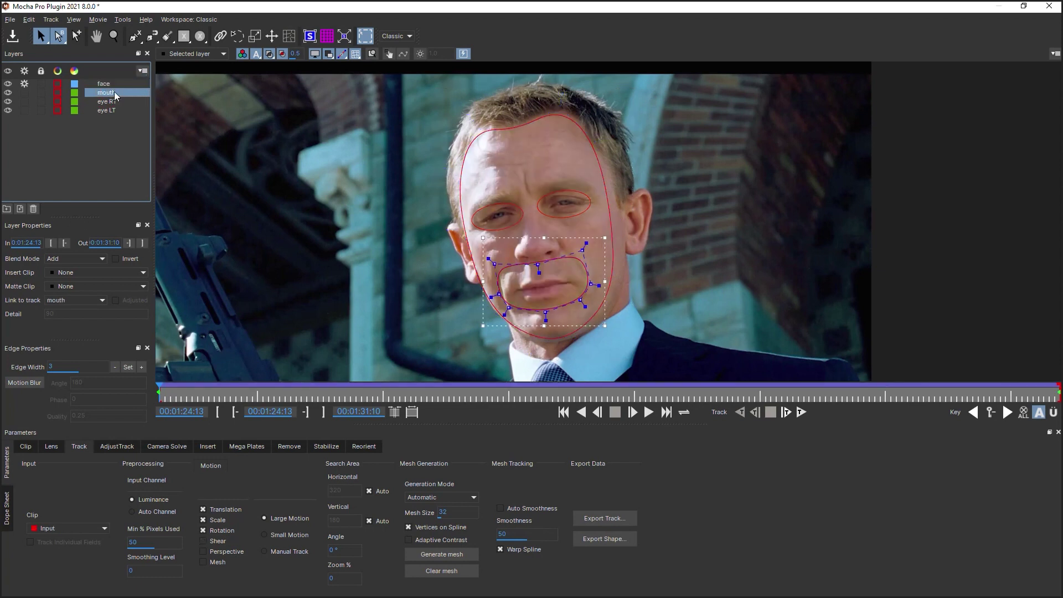
{"action": "left_click_drag", "start_coordinate": [106, 89], "coordinate": [108, 110]}
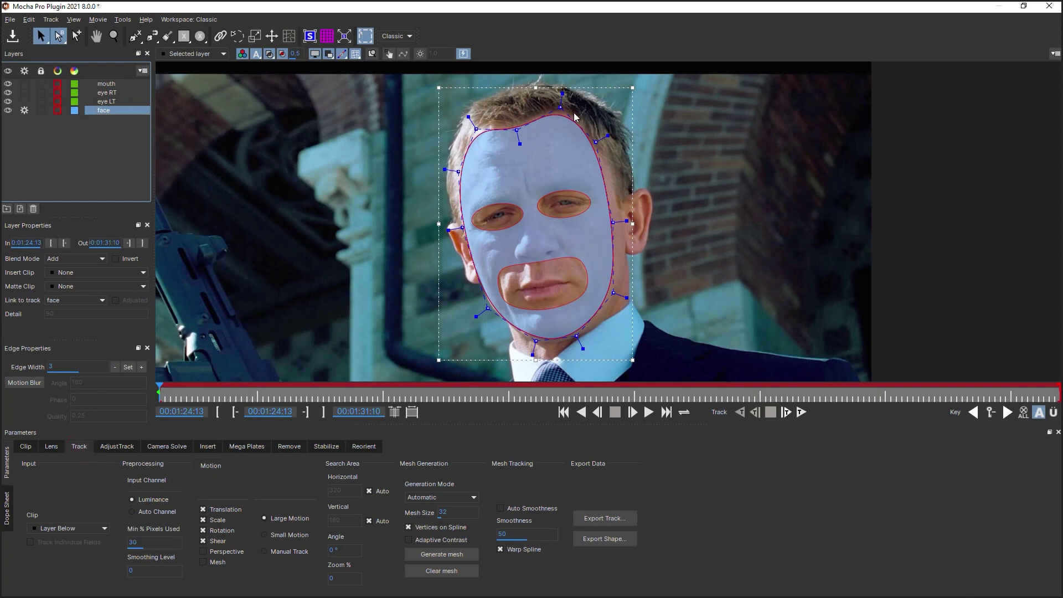
Step: Set Min % Pixels Used to 70 for tracking the face layer
{"action": "left_click", "coordinate": [139, 541]}
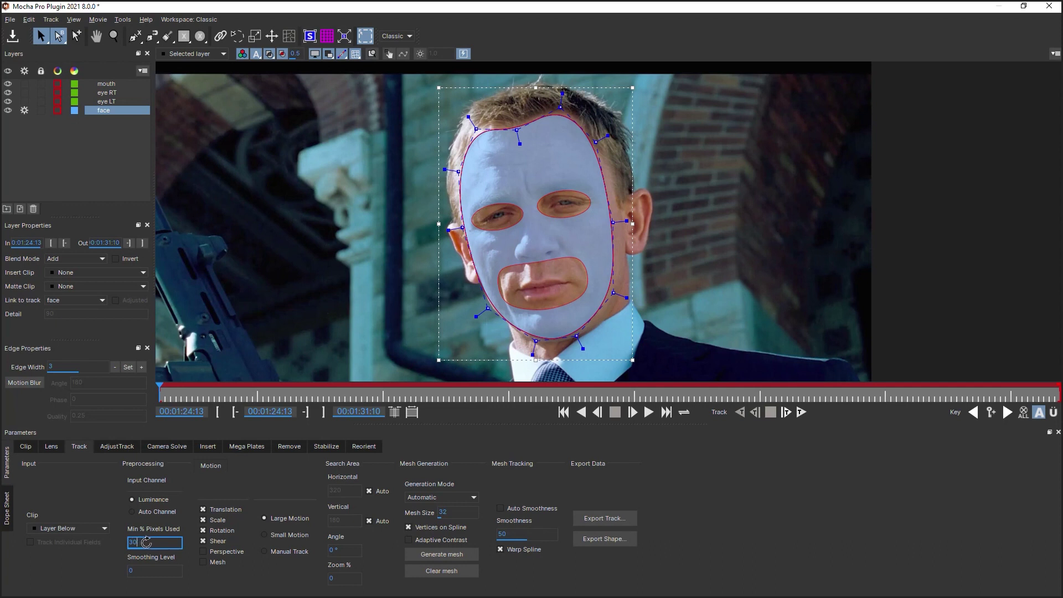
{"action": "key", "text": "BackSpace"}
{"action": "key", "text": "BackSpace"}
{"action": "type", "text": "70"}
Step: Hide the coloured matte fill over the footage and enable Mesh motion for the face layer
{"action": "left_click", "coordinate": [214, 553]}
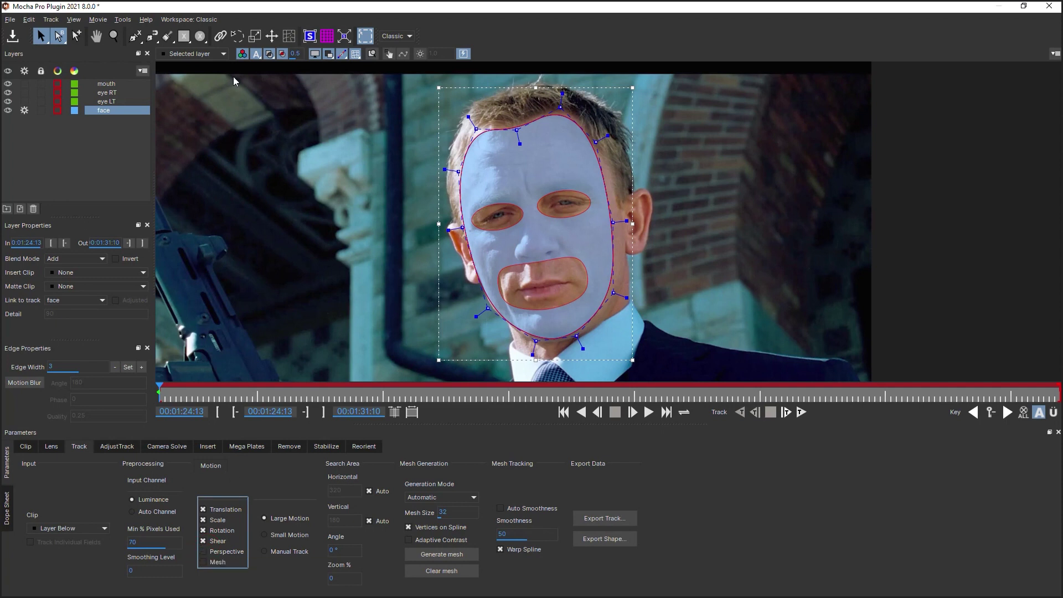
{"action": "left_click", "coordinate": [280, 54]}
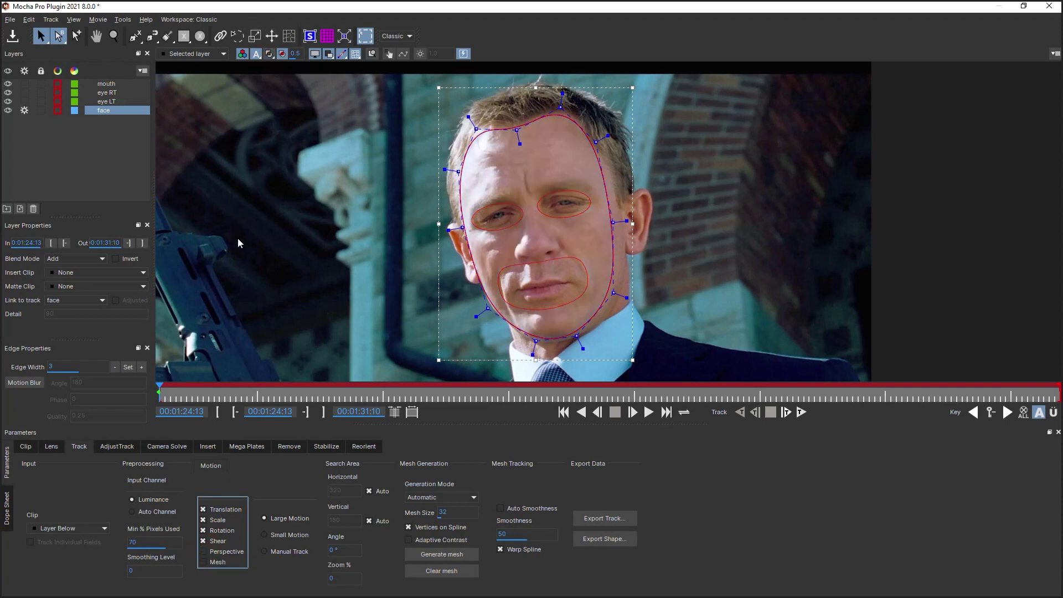
{"action": "left_click", "coordinate": [204, 562]}
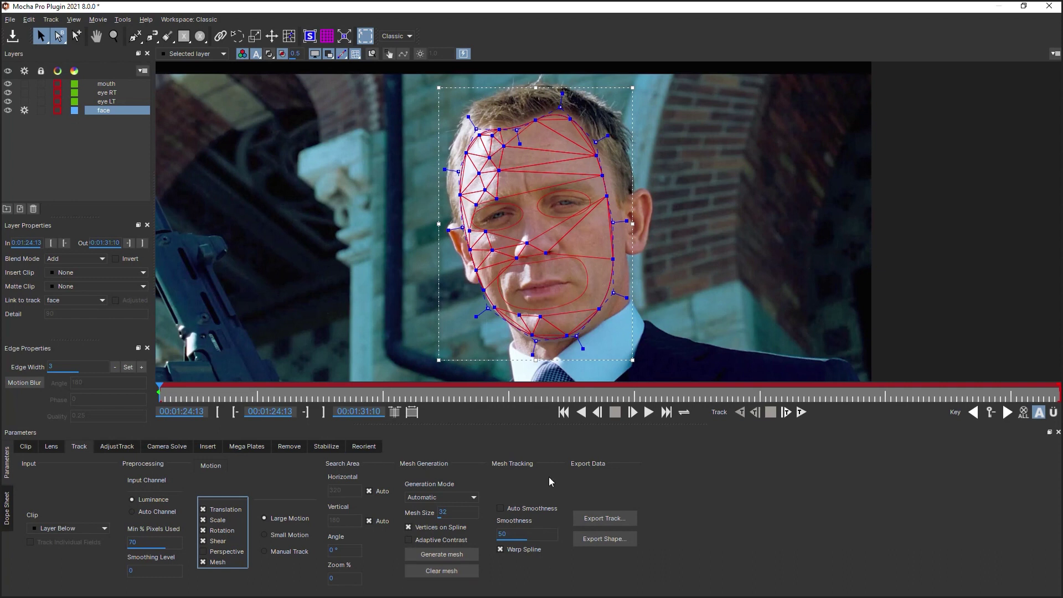
Step: Generate a Uniform mesh with mesh size 16 on the face layer
{"action": "left_click", "coordinate": [424, 497]}
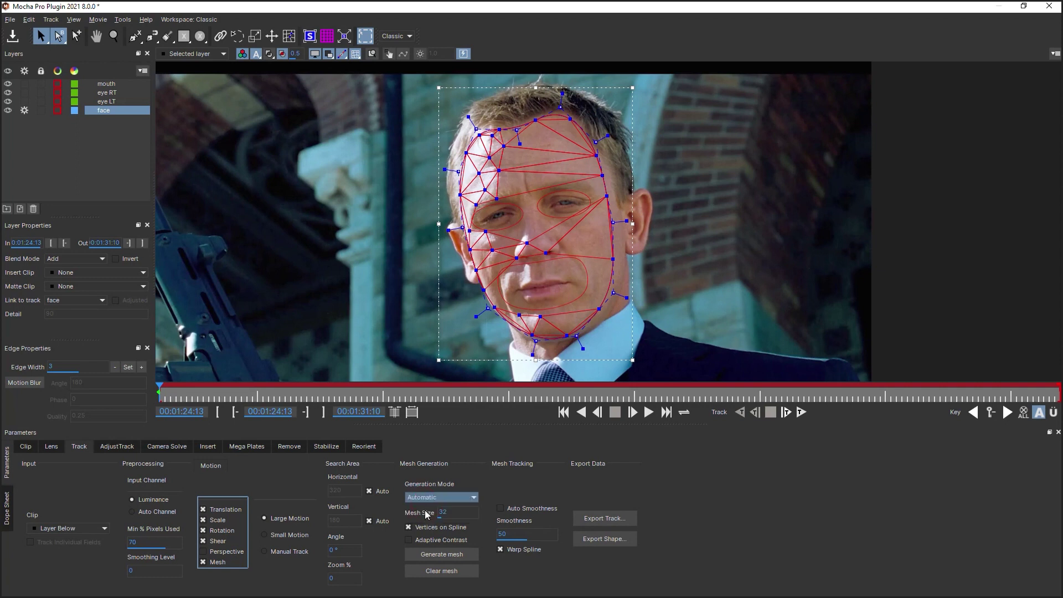
{"action": "left_click", "coordinate": [428, 517]}
{"action": "left_click", "coordinate": [448, 512]}
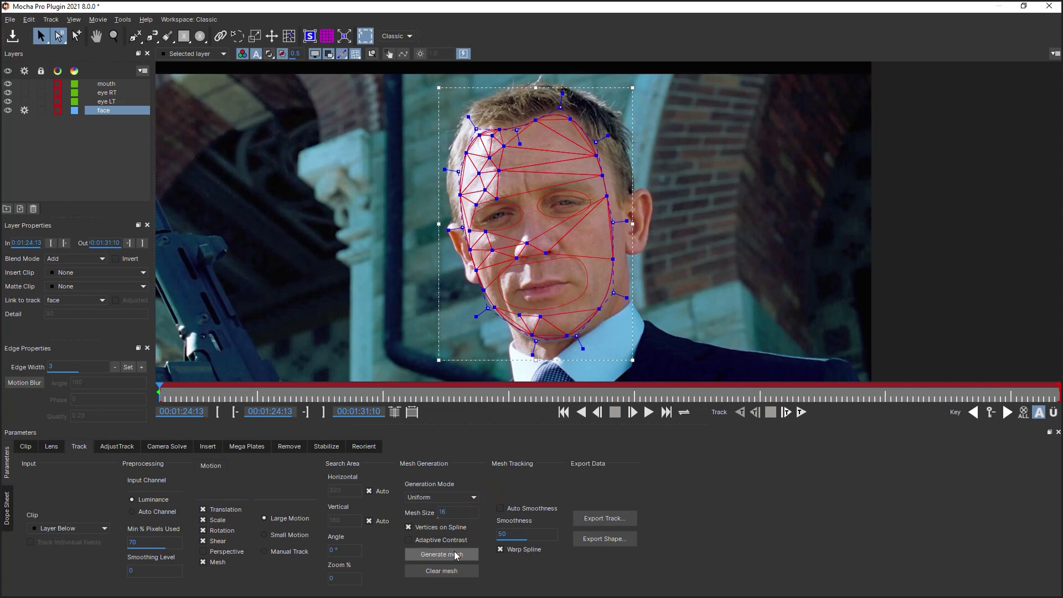
{"action": "left_click", "coordinate": [454, 554]}
Step: Regenerate the face's Uniform mesh with mesh size 40, and toggle the mesh display off and on to compare it with the spline
{"action": "left_click", "coordinate": [441, 497]}
{"action": "left_click", "coordinate": [442, 517]}
{"action": "left_click", "coordinate": [454, 512]}
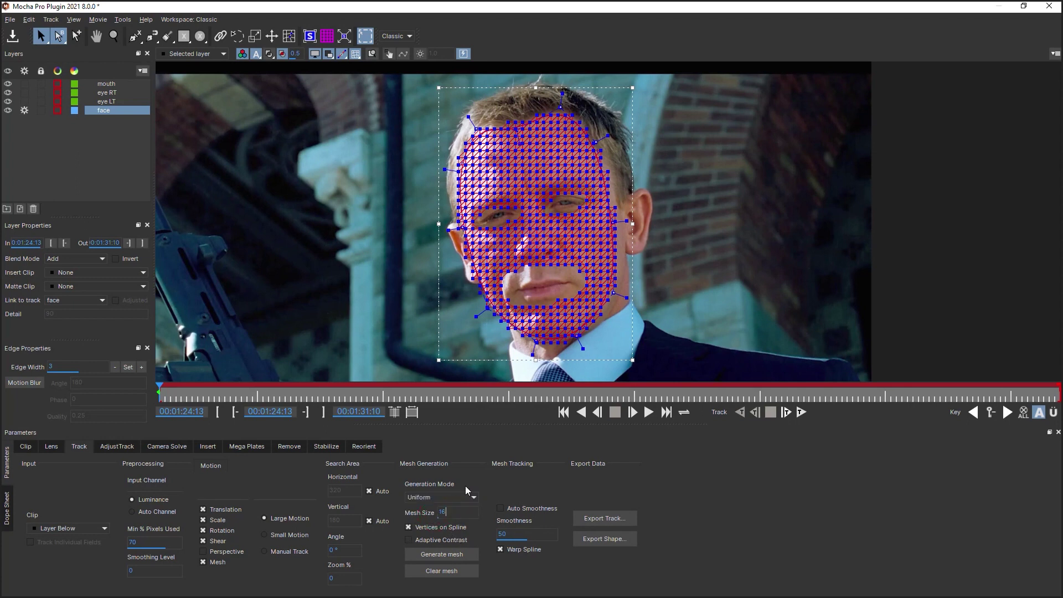
{"action": "type", "text": "4"}
{"action": "left_click", "coordinate": [452, 554]}
{"action": "left_click", "coordinate": [443, 497]}
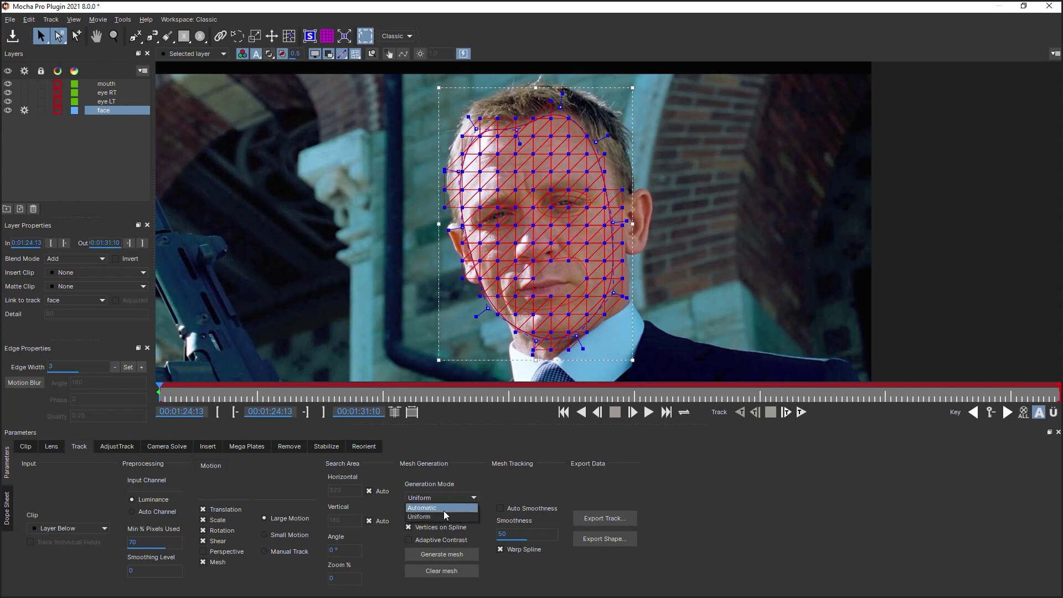
{"action": "left_click", "coordinate": [446, 517]}
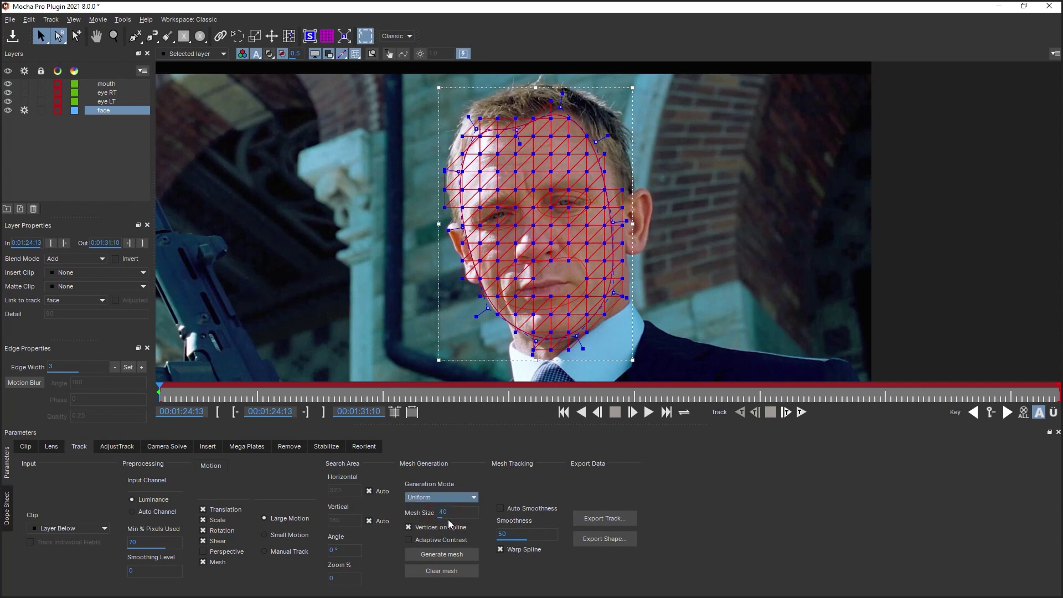
{"action": "left_click", "coordinate": [356, 53]}
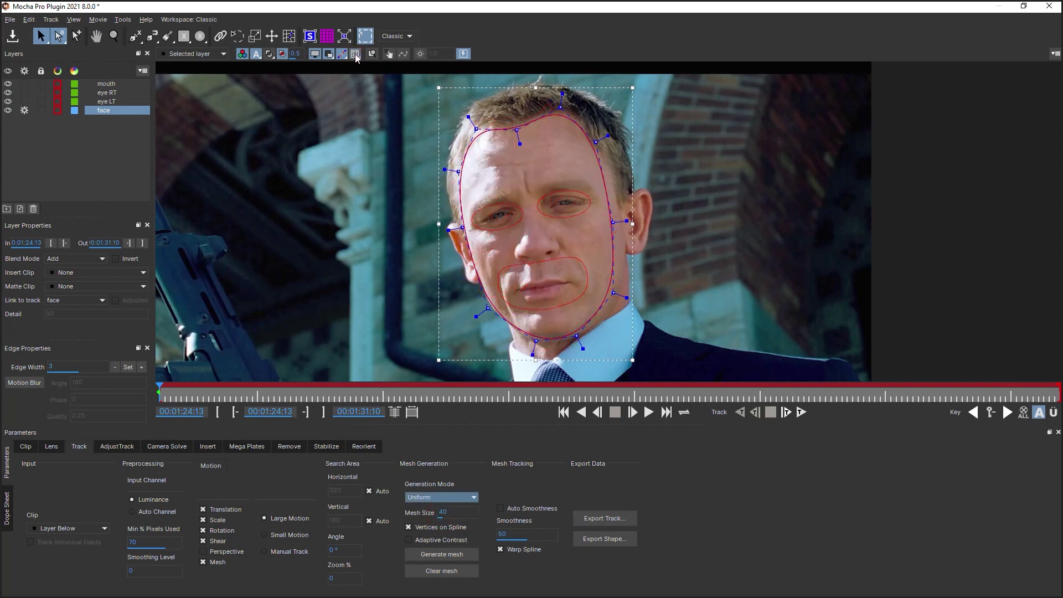
{"action": "left_click", "coordinate": [356, 54]}
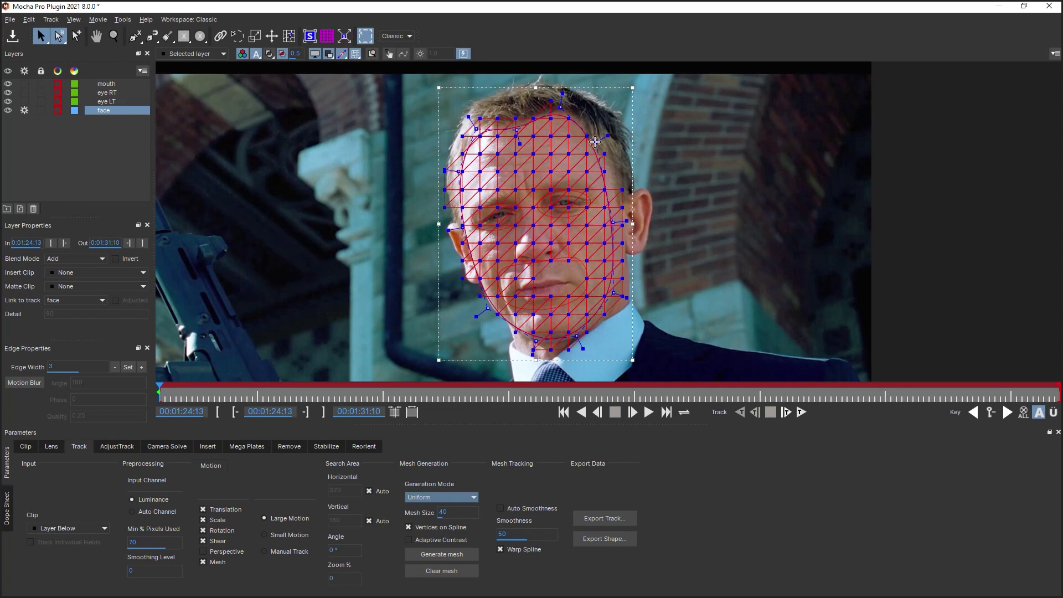
Step: Disable Vertices on Spline and regenerate the face's Uniform mesh with mesh size 20
{"action": "left_click", "coordinate": [408, 527]}
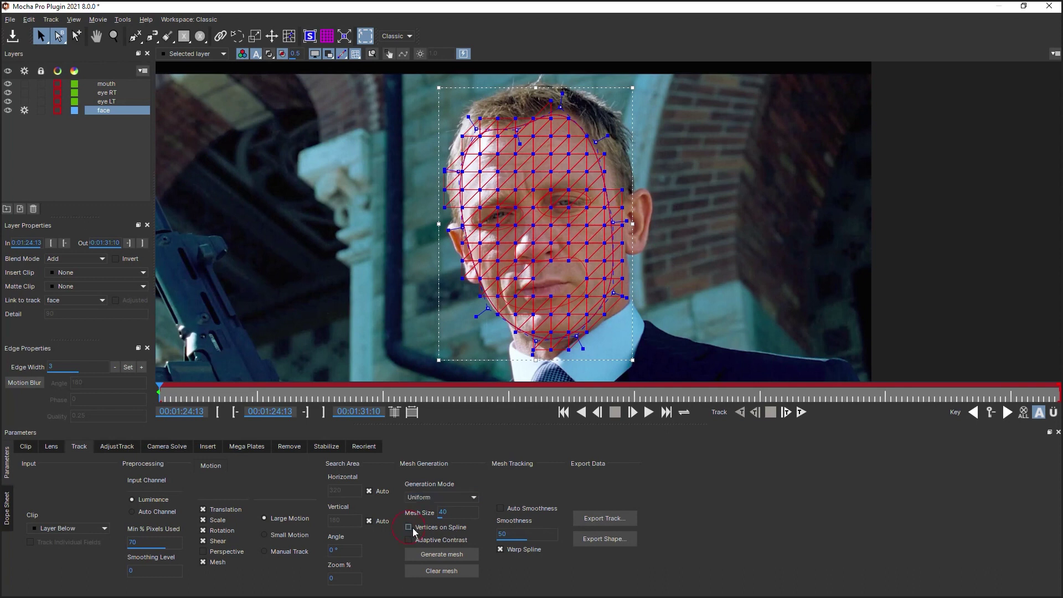
{"action": "left_click", "coordinate": [442, 555]}
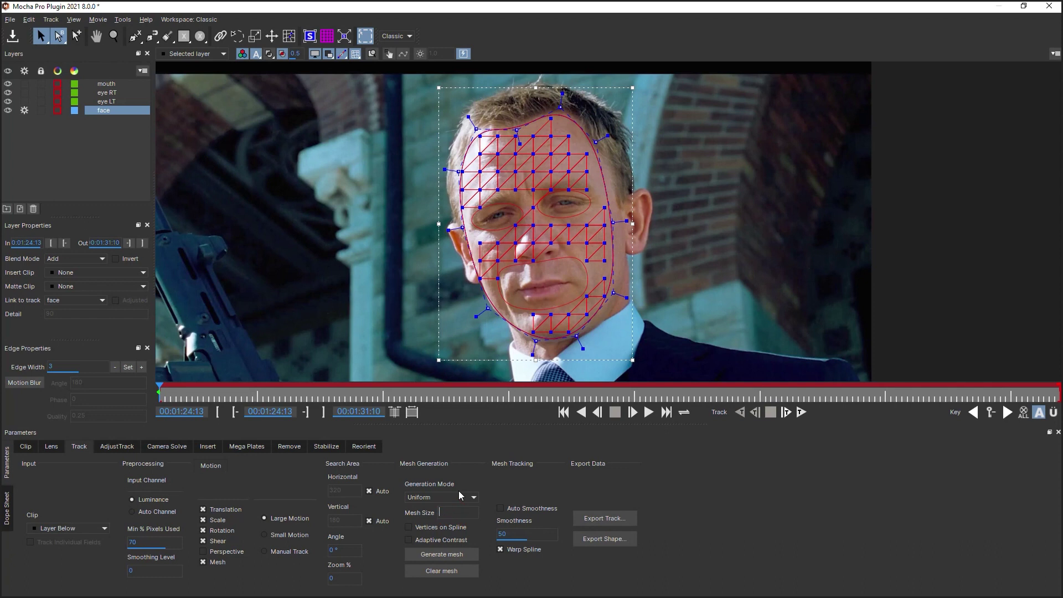
{"action": "left_click", "coordinate": [450, 554]}
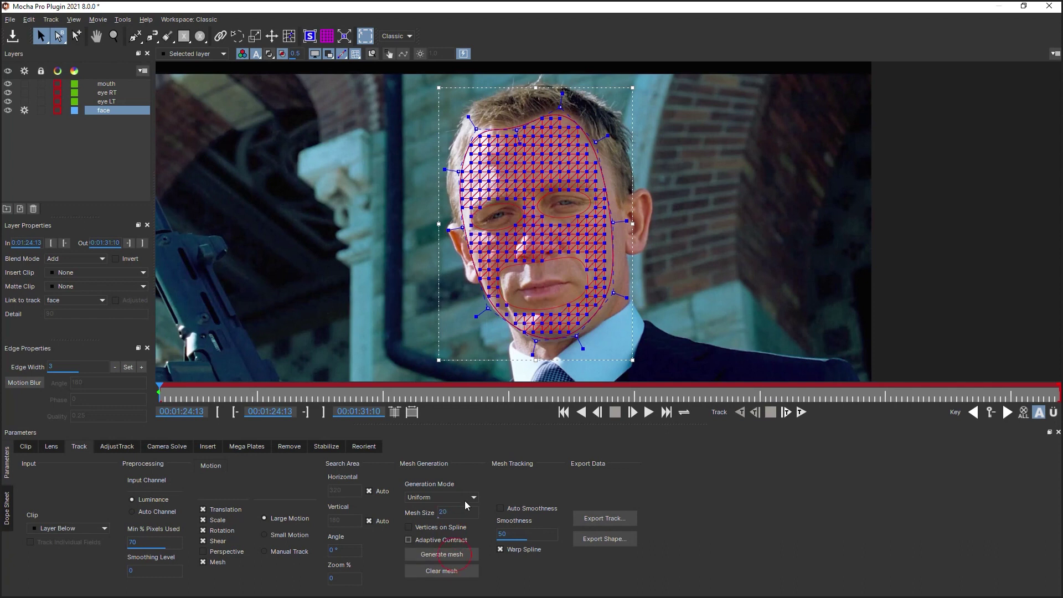
Step: Generate an Automatic face mesh with mesh size 32, Vertices on Spline and Adaptive Contrast enabled
{"action": "left_click", "coordinate": [454, 497]}
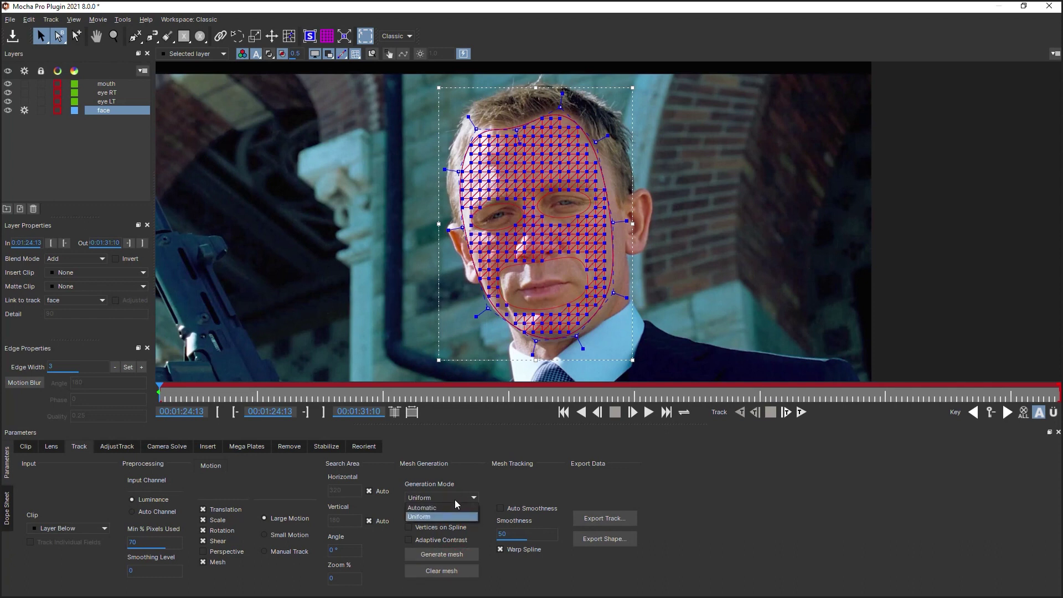
{"action": "left_click", "coordinate": [428, 508]}
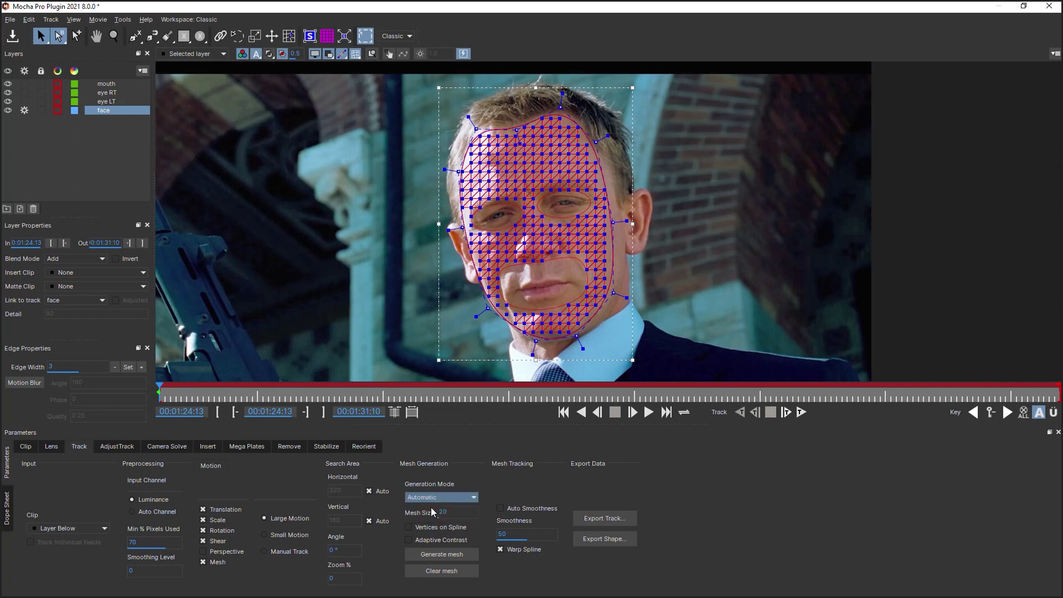
{"action": "key", "text": "Tab"}
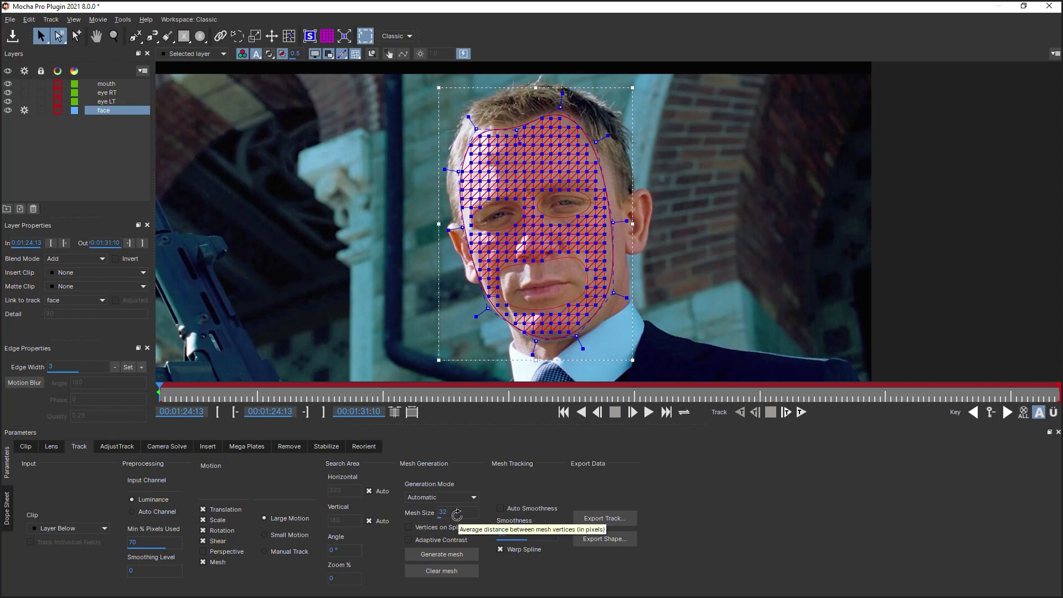
{"action": "left_click", "coordinate": [408, 528]}
{"action": "left_click", "coordinate": [443, 554]}
{"action": "left_click", "coordinate": [410, 540]}
{"action": "left_click", "coordinate": [449, 554]}
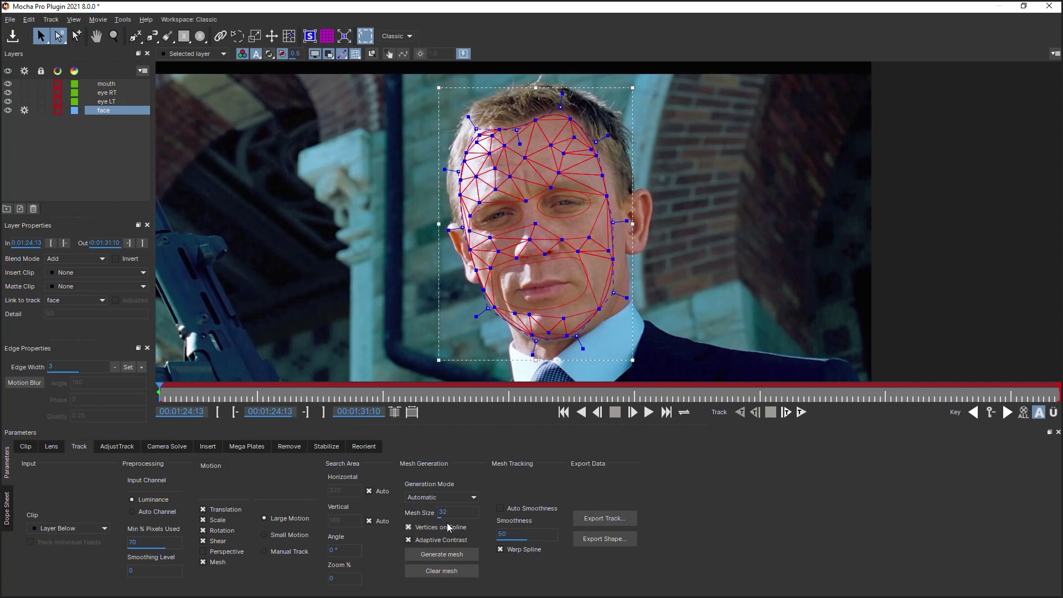
{"action": "left_click", "coordinate": [439, 497]}
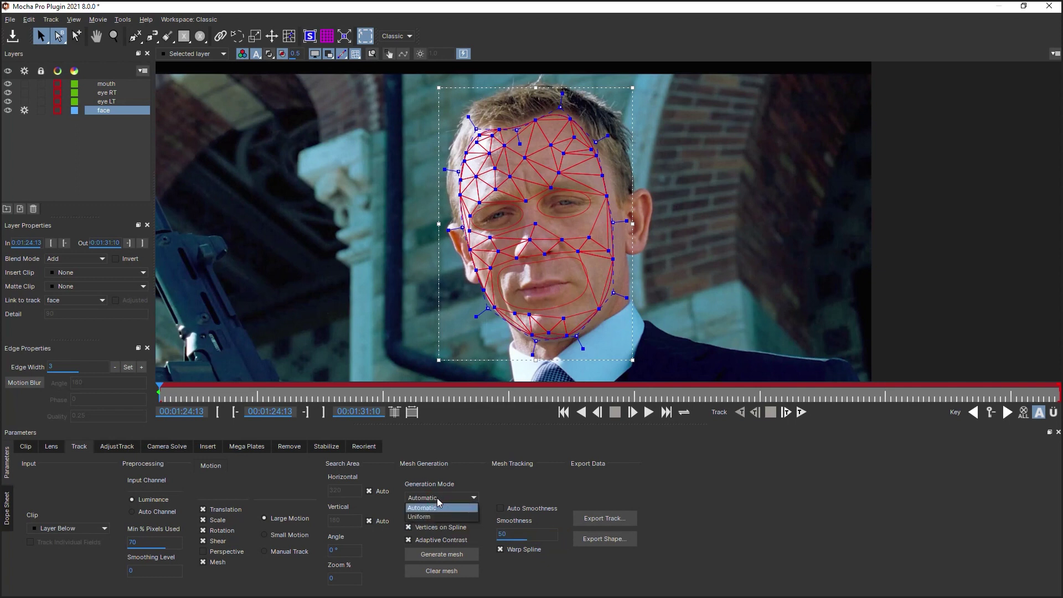
{"action": "left_click", "coordinate": [473, 484]}
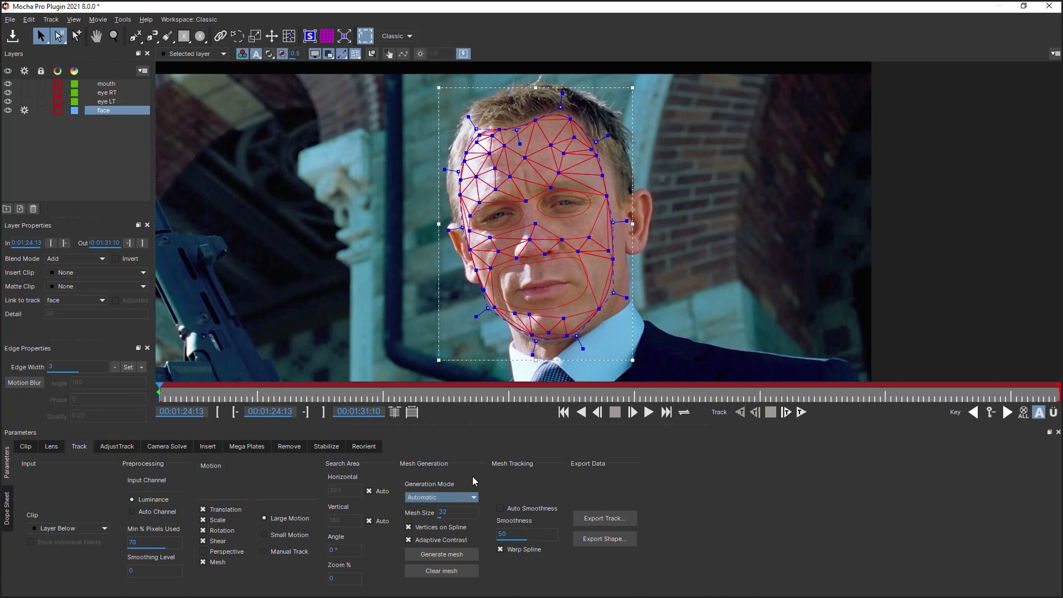
{"action": "left_click", "coordinate": [447, 497]}
{"action": "left_click", "coordinate": [451, 508]}
Step: Keep the mesh tracking Smoothness at 50 and track the face layer forward to the clip's end at 00:01:31:10
{"action": "left_click", "coordinate": [526, 534]}
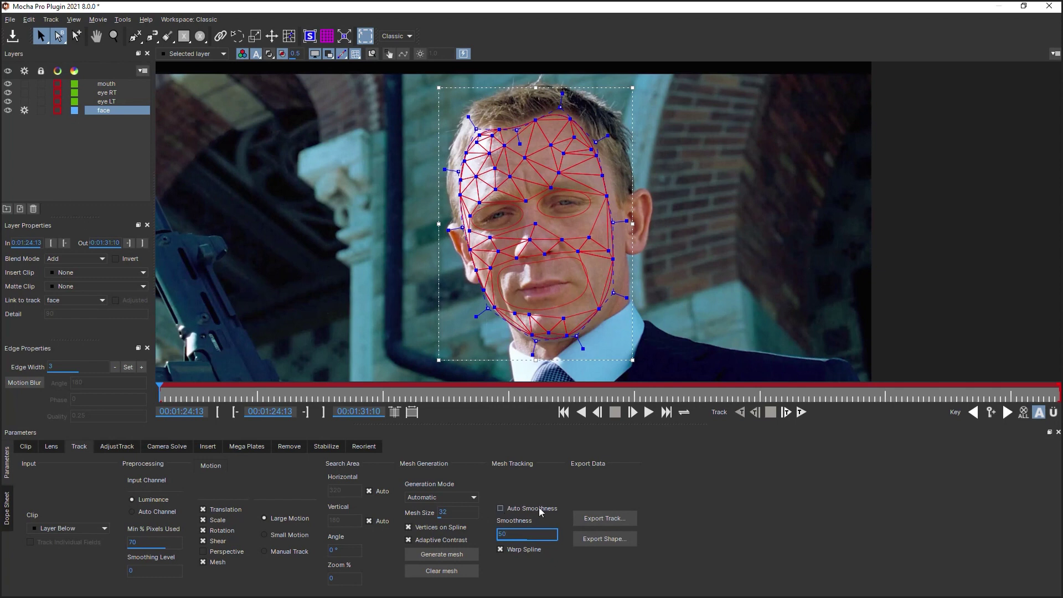
{"action": "key", "text": "Return"}
{"action": "left_click", "coordinate": [801, 412]}
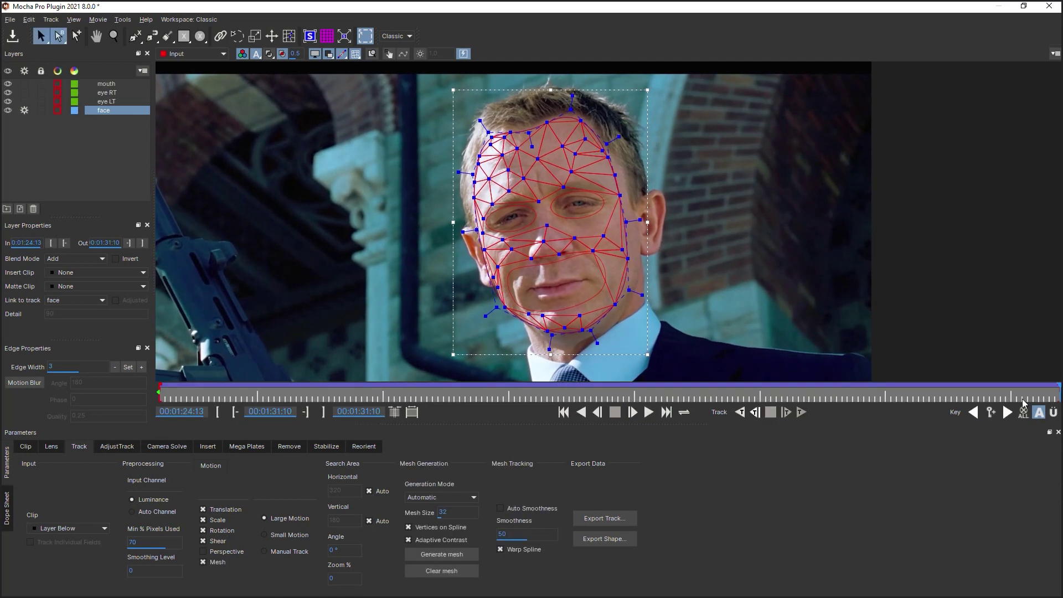
Step: Scrub back and forth through the tracked clip to check how the face mesh follows Bond's face
{"action": "left_click_drag", "start_coordinate": [1055, 390], "coordinate": [649, 350]}
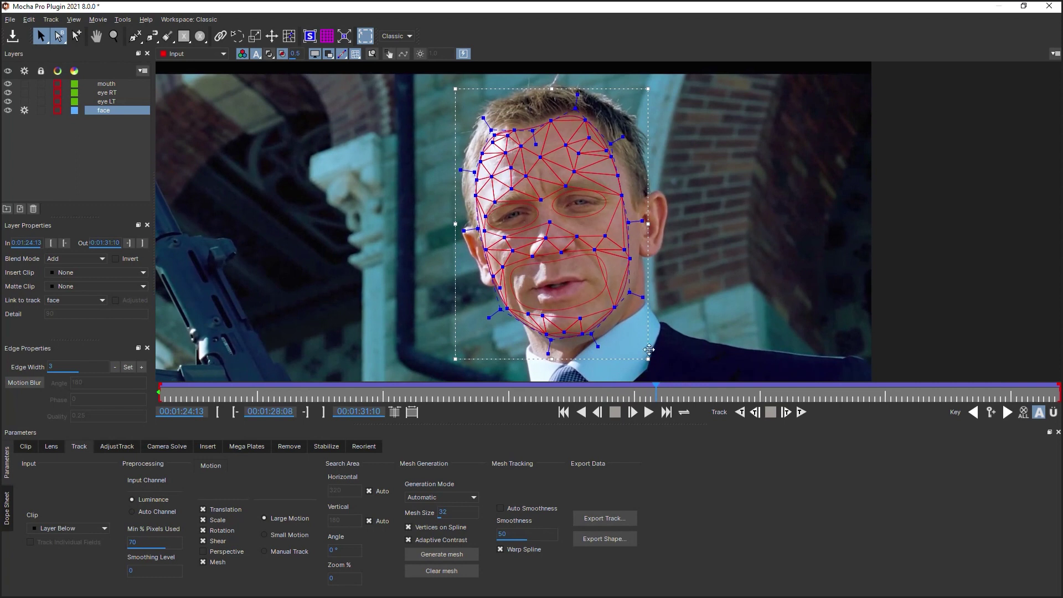
{"action": "left_click_drag", "start_coordinate": [658, 397], "coordinate": [797, 399]}
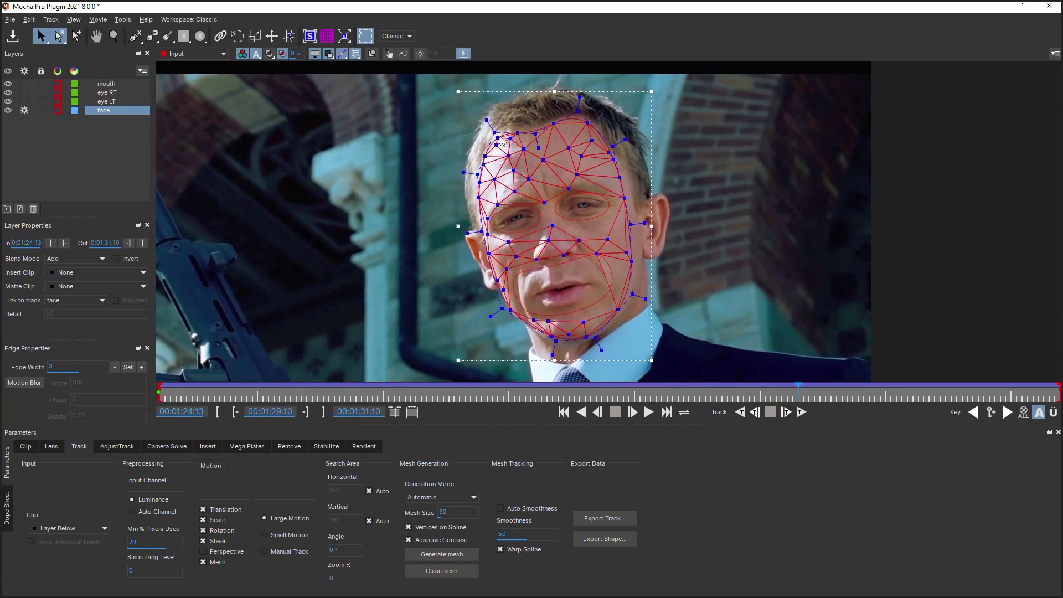
{"action": "left_click_drag", "start_coordinate": [798, 393], "coordinate": [532, 403]}
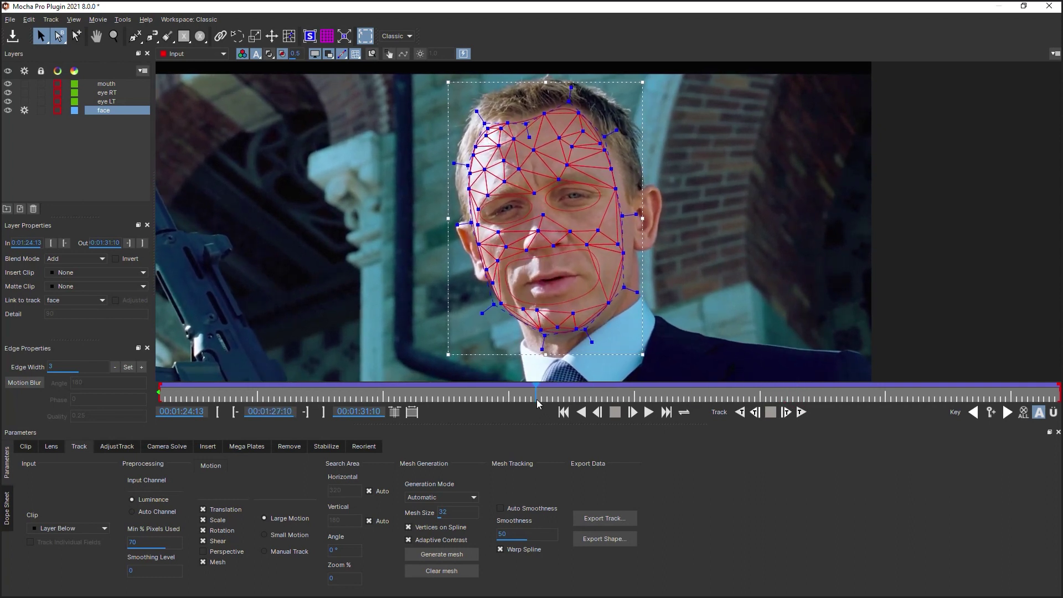
{"action": "left_click_drag", "start_coordinate": [535, 395], "coordinate": [892, 392]}
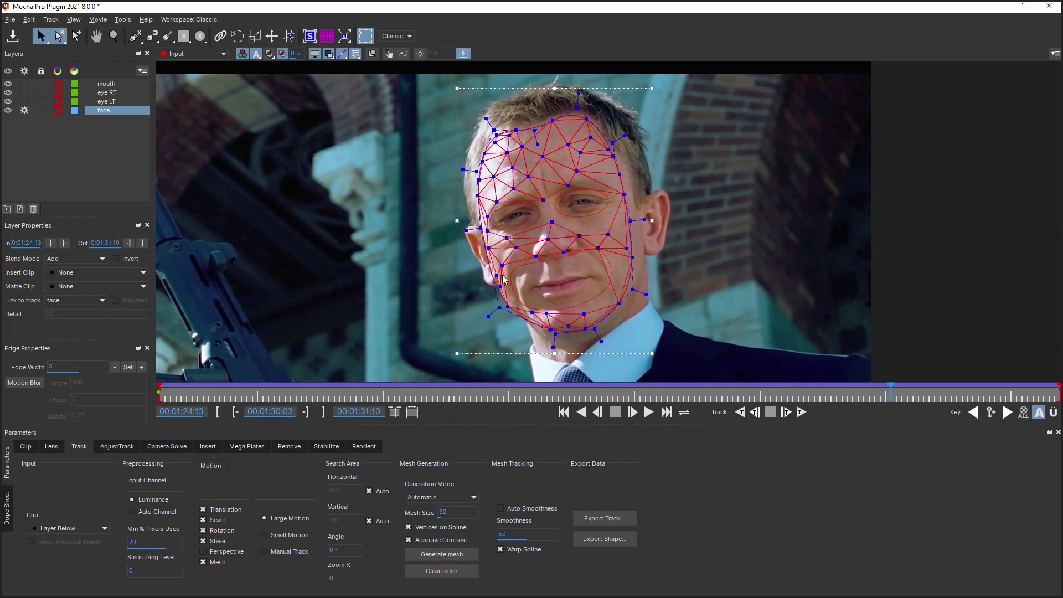
Step: Use Edit Mesh to nudge the drifting vertex near the hairline on Bond's forehead at 00:01:30:02 and 00:01:26:20
{"action": "key", "text": "z"}
{"action": "left_click_drag", "start_coordinate": [534, 222], "coordinate": [565, 240]}
{"action": "key", "text": "x"}
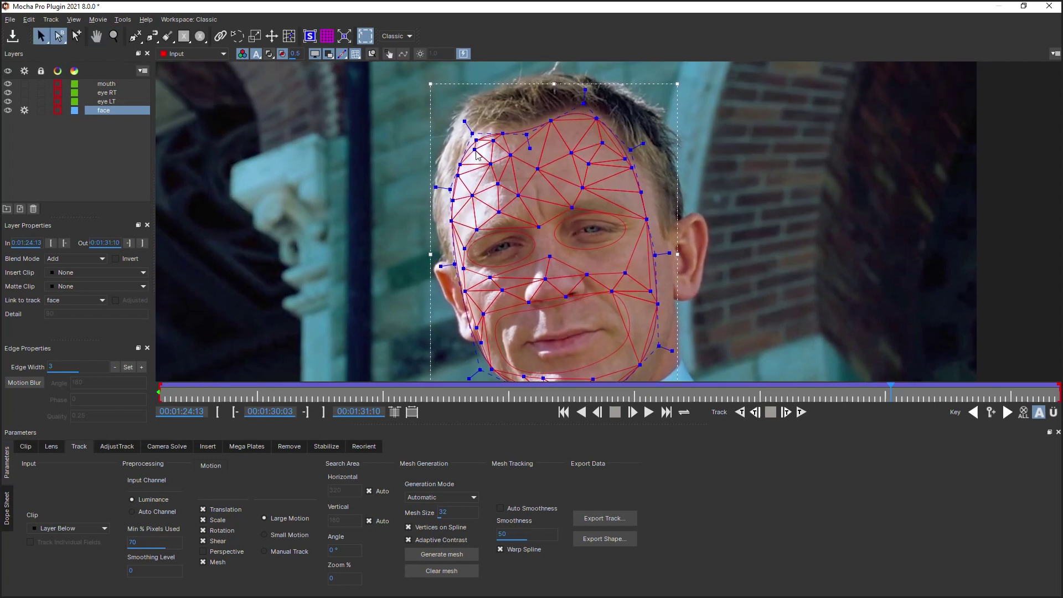
{"action": "left_click_drag", "start_coordinate": [891, 397], "coordinate": [885, 398]}
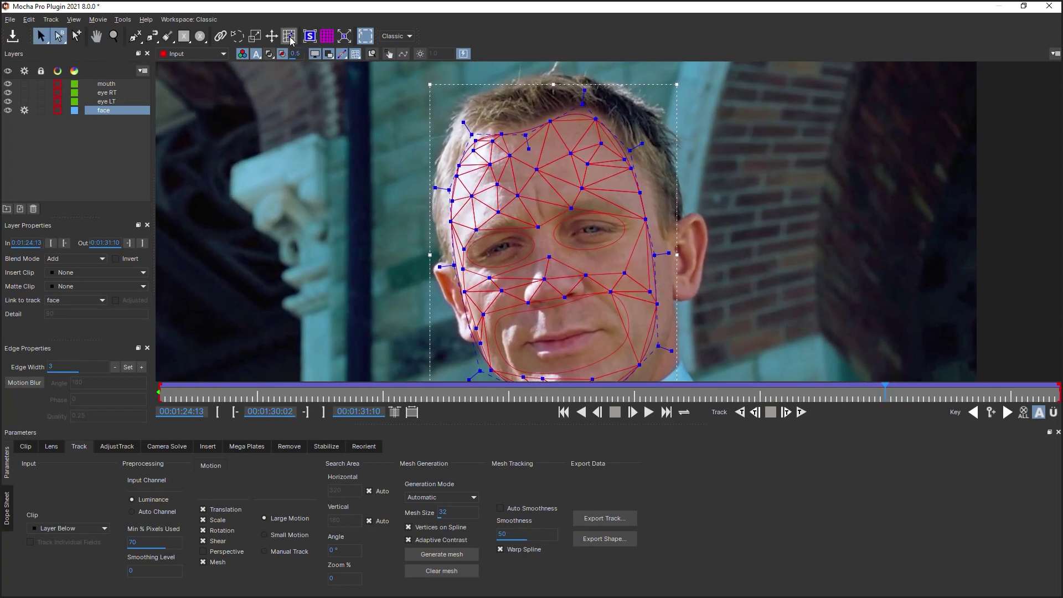
{"action": "left_click", "coordinate": [289, 36]}
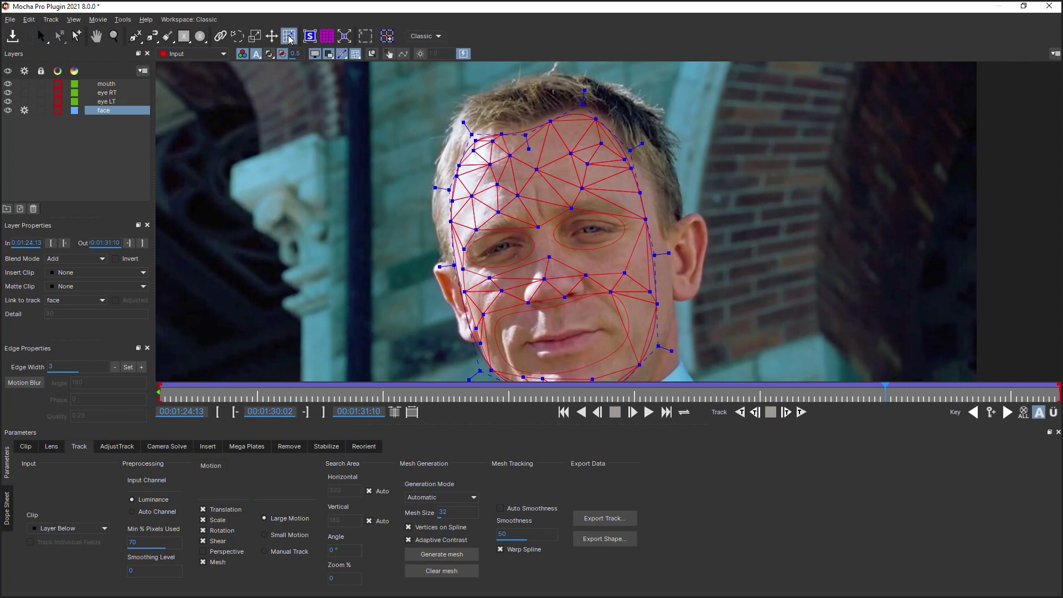
{"action": "left_click", "coordinate": [388, 39]}
{"action": "left_click_drag", "start_coordinate": [476, 142], "coordinate": [474, 151]}
{"action": "left_click_drag", "start_coordinate": [885, 394], "coordinate": [460, 412]}
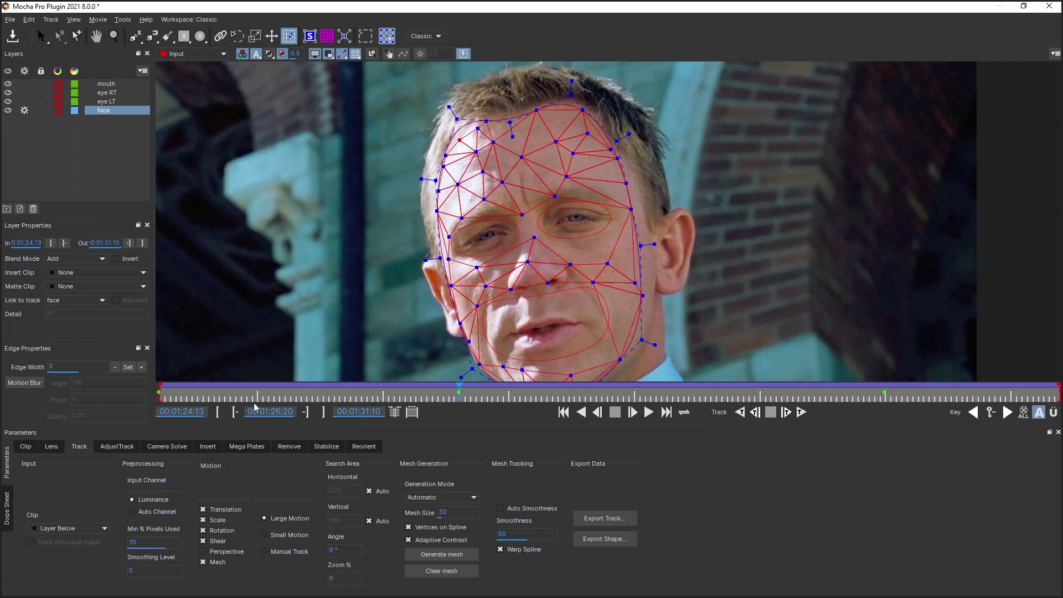
Step: Scrub through the tracked clip to check how the adjusted forehead vertex follows Bond's face
{"action": "left_click_drag", "start_coordinate": [187, 396], "coordinate": [810, 399]}
{"action": "key", "text": "z"}
{"action": "scroll", "coordinate": [698, 262], "scroll_direction": "down", "scroll_amount": 1}
{"action": "scroll", "coordinate": [698, 262], "scroll_direction": "down", "scroll_amount": 2}
{"action": "key", "text": "x"}
{"action": "left_click_drag", "start_coordinate": [765, 280], "coordinate": [733, 252]}
{"action": "key", "text": "m"}
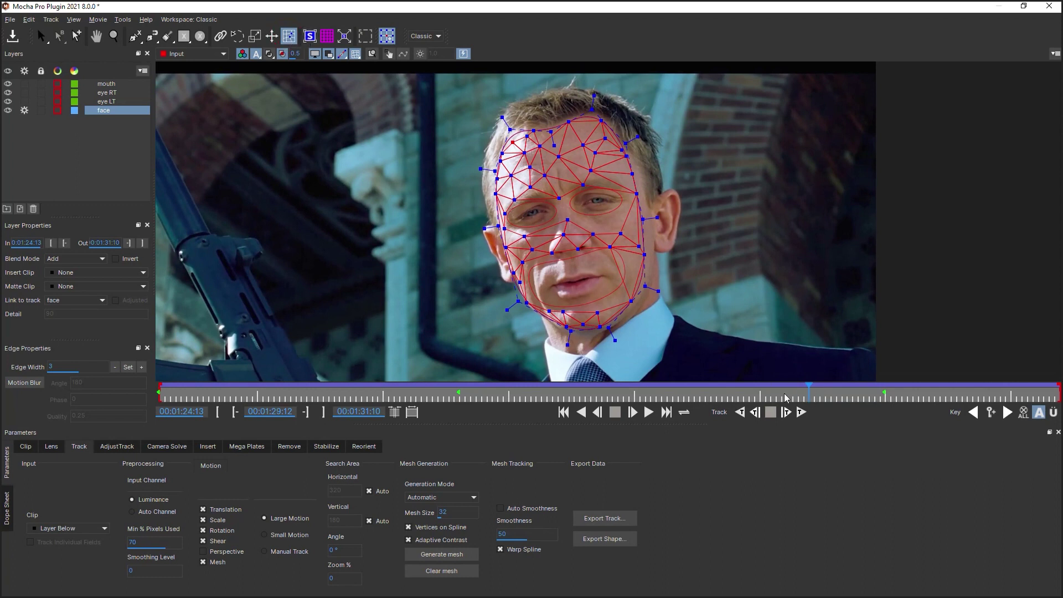
{"action": "left_click", "coordinate": [815, 395]}
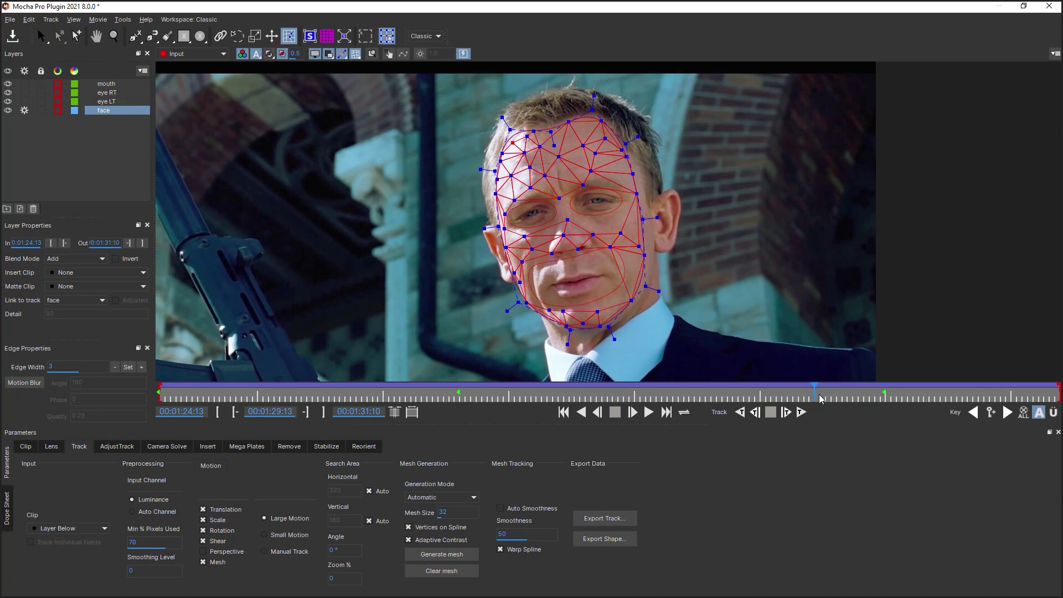
Step: Go to frame 00:01:27:15, show the face layer's planar surface and hide the mesh overlay
{"action": "left_click_drag", "start_coordinate": [818, 398], "coordinate": [564, 411]}
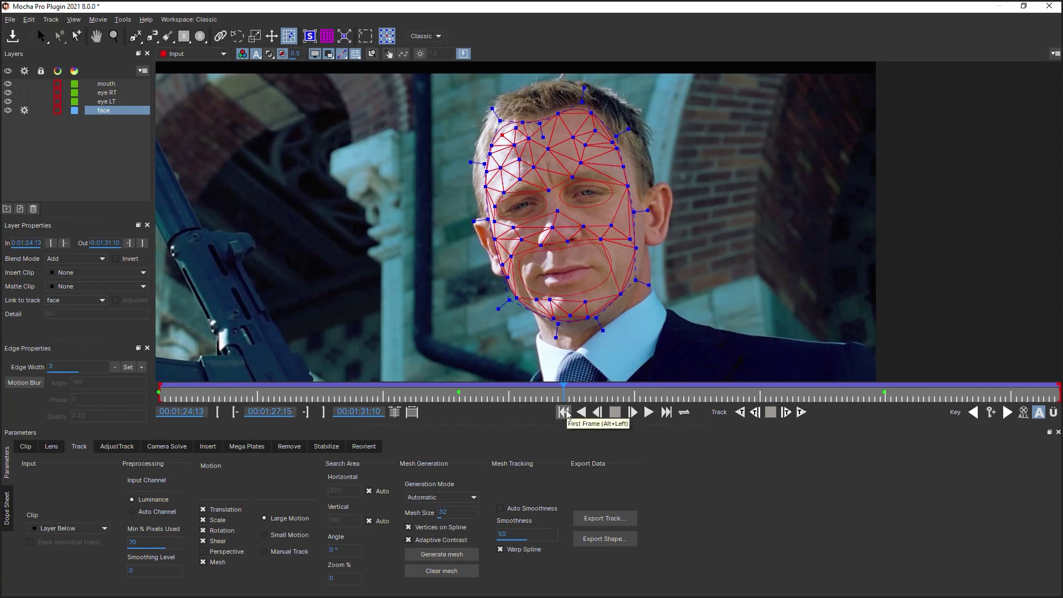
{"action": "left_click", "coordinate": [310, 36]}
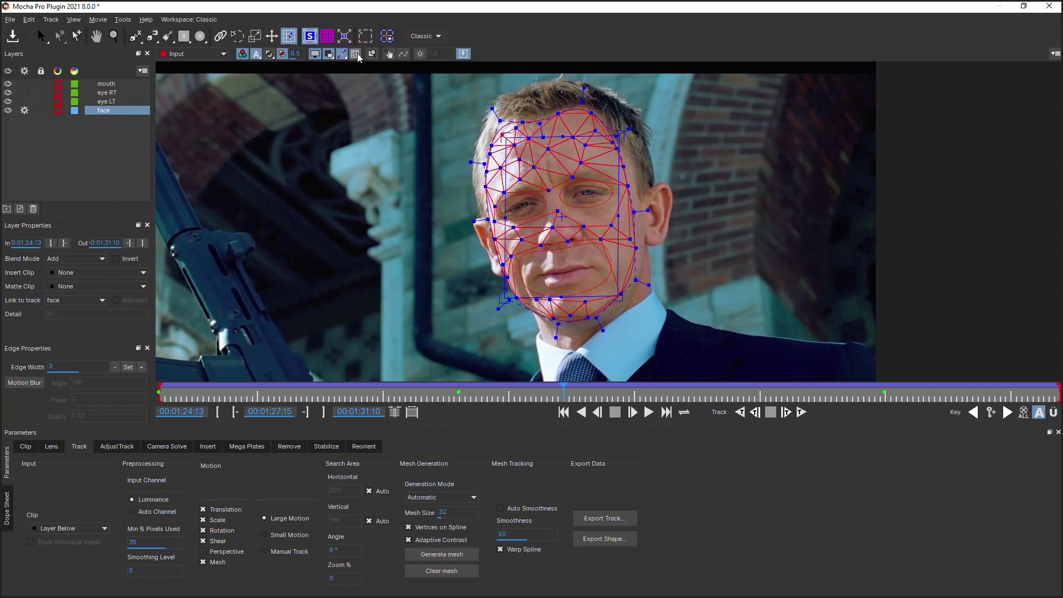
{"action": "left_click", "coordinate": [42, 37]}
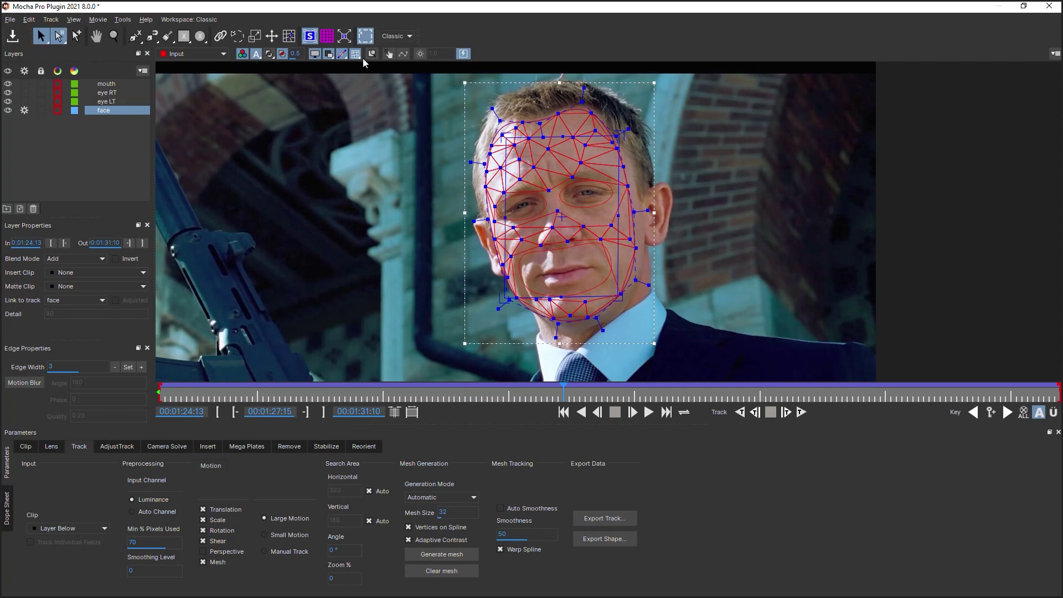
{"action": "left_click", "coordinate": [356, 54]}
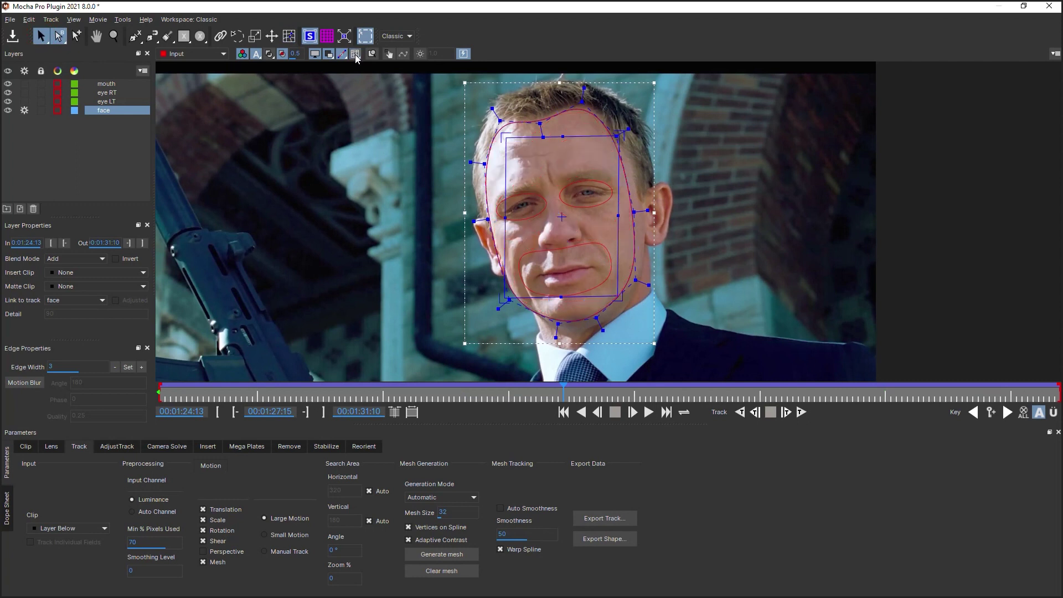
{"action": "left_click", "coordinate": [355, 54]}
{"action": "left_click", "coordinate": [353, 53]}
Step: Expand the face layer's planar surface to cover the clip's entire frame
{"action": "key", "text": "z"}
{"action": "left_click_drag", "start_coordinate": [730, 183], "coordinate": [641, 267]}
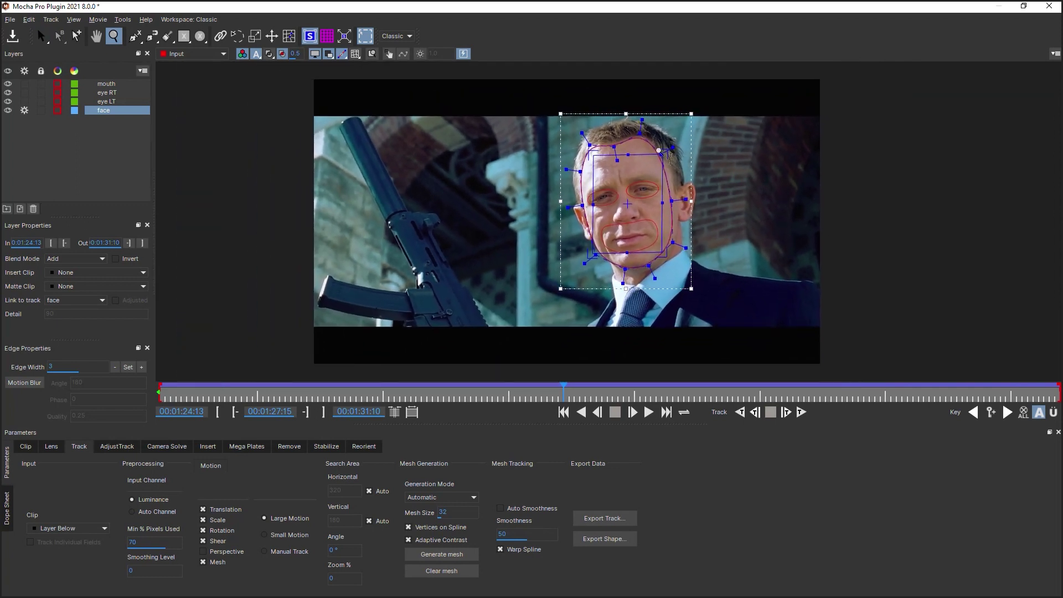
{"action": "left_click_drag", "start_coordinate": [590, 146], "coordinate": [545, 115]}
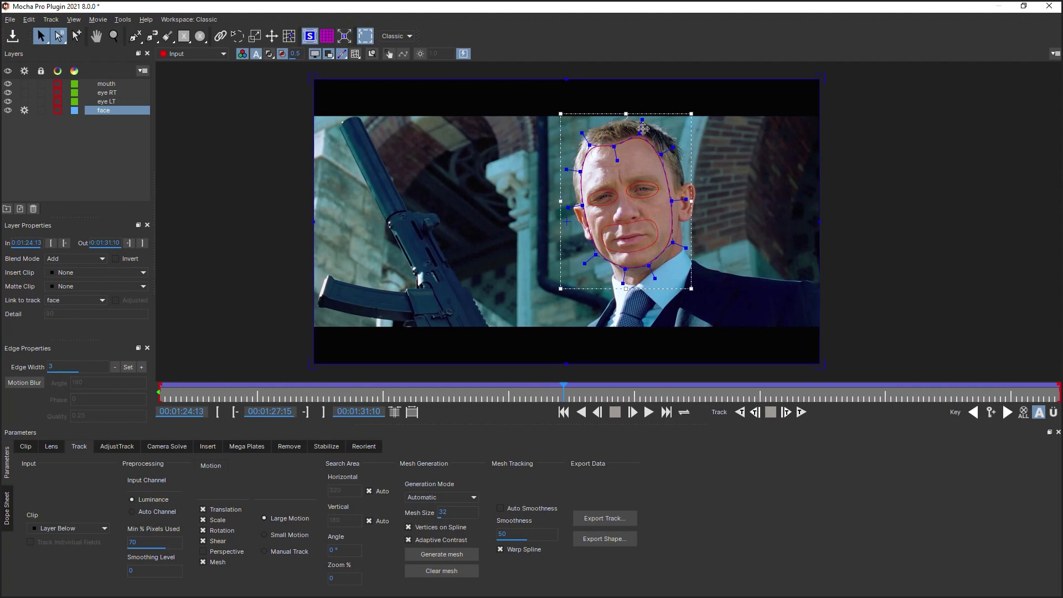
{"action": "key", "text": "z"}
{"action": "left_click_drag", "start_coordinate": [742, 224], "coordinate": [717, 229]}
{"action": "key", "text": "x"}
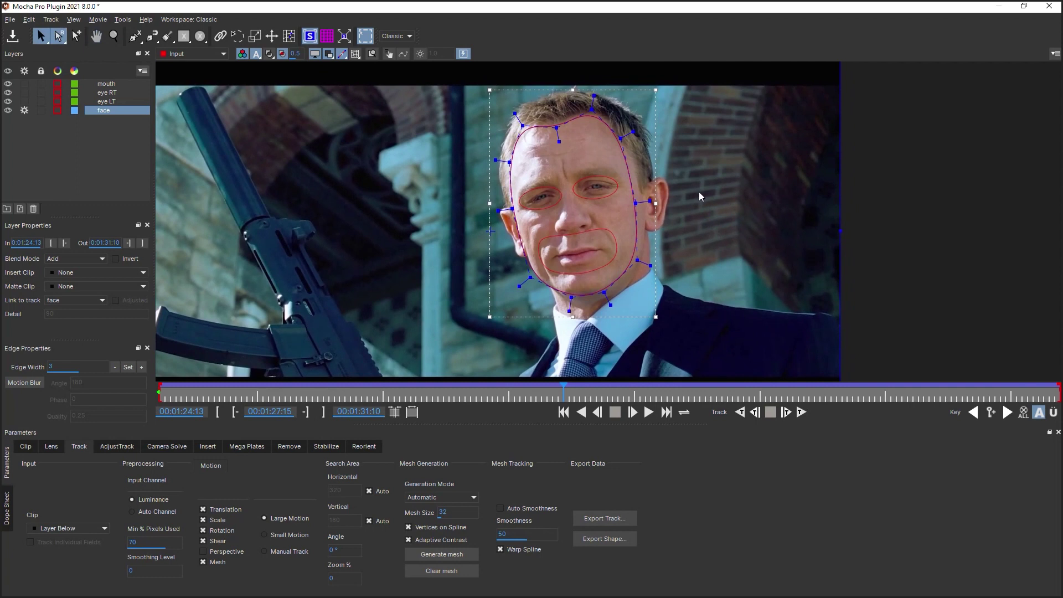
Step: In the Stabilize module, add 00:01:27:15 as a fixed frame and enable Mesh Warp with Unwarp at High quality
{"action": "left_click", "coordinate": [73, 447]}
{"action": "left_click", "coordinate": [326, 446]}
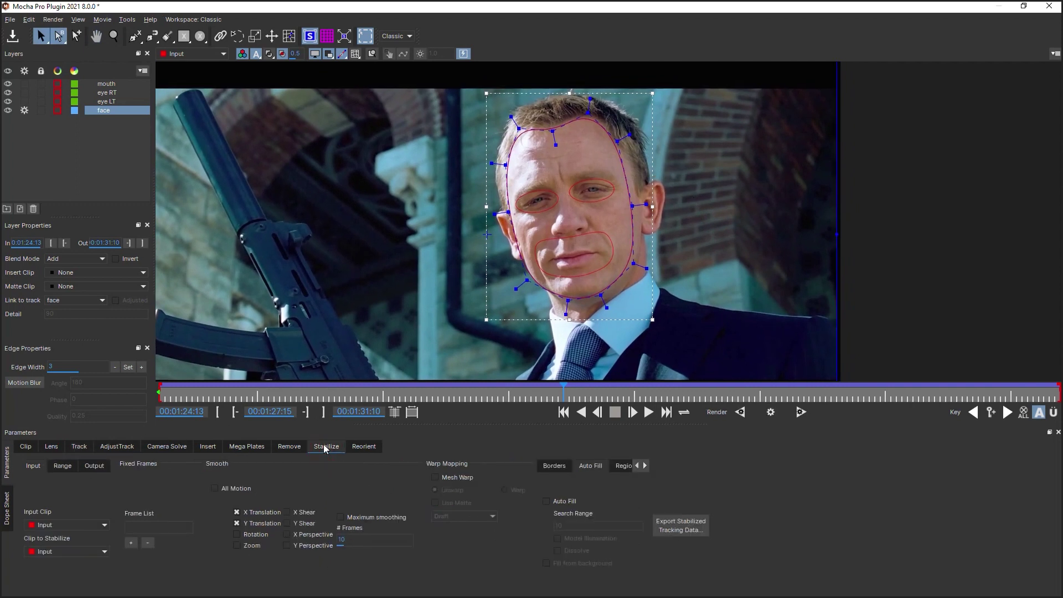
{"action": "left_click", "coordinate": [130, 544]}
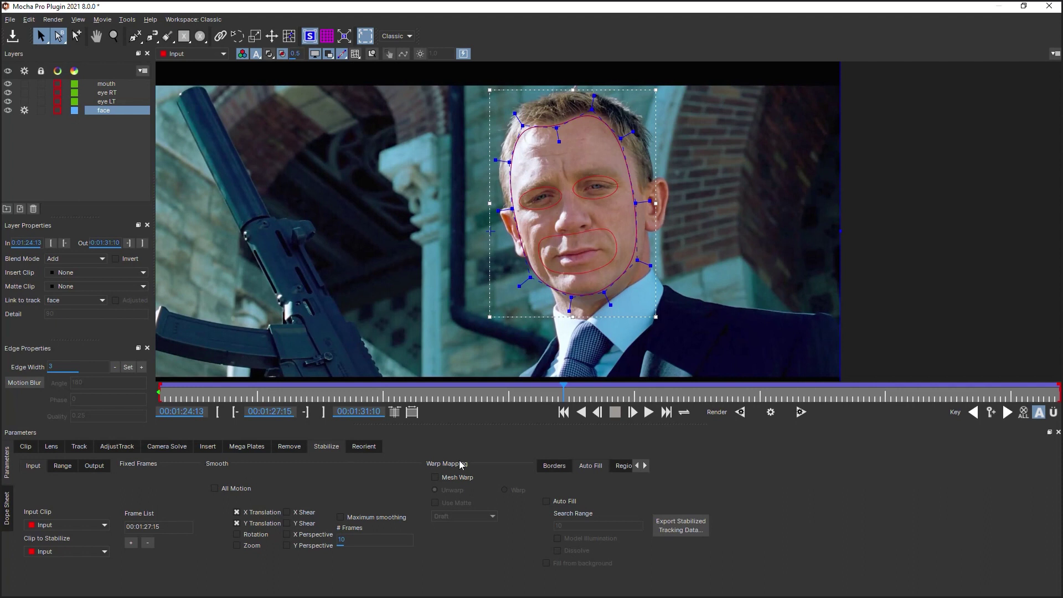
{"action": "left_click", "coordinate": [435, 477]}
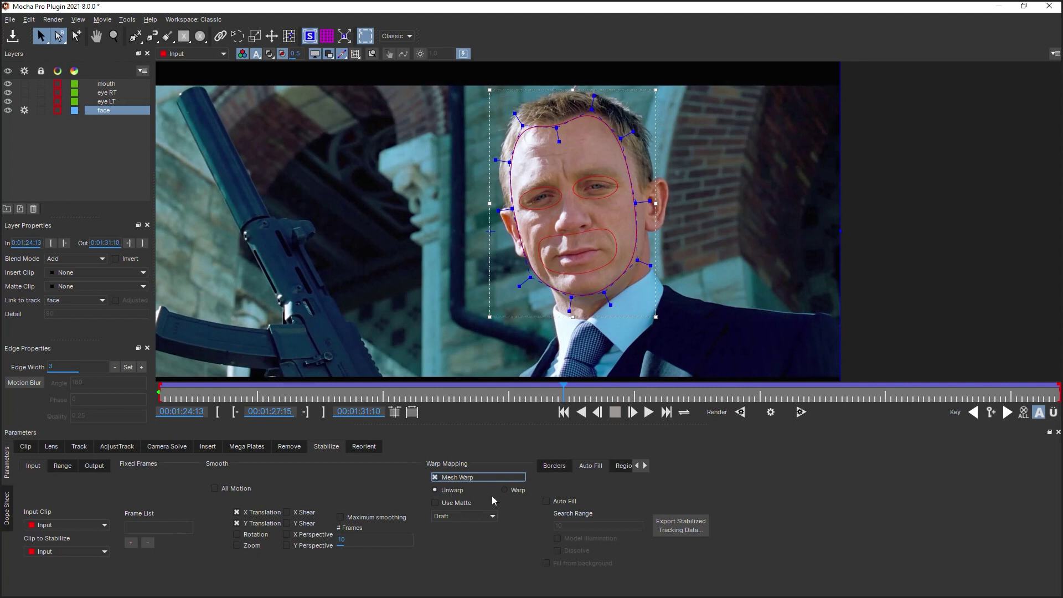
{"action": "left_click", "coordinate": [440, 516]}
{"action": "left_click", "coordinate": [453, 544]}
Step: Close Mocha Pro, saving the project changes, and preview the Bond clip in After Effects
{"action": "left_click", "coordinate": [1051, 9]}
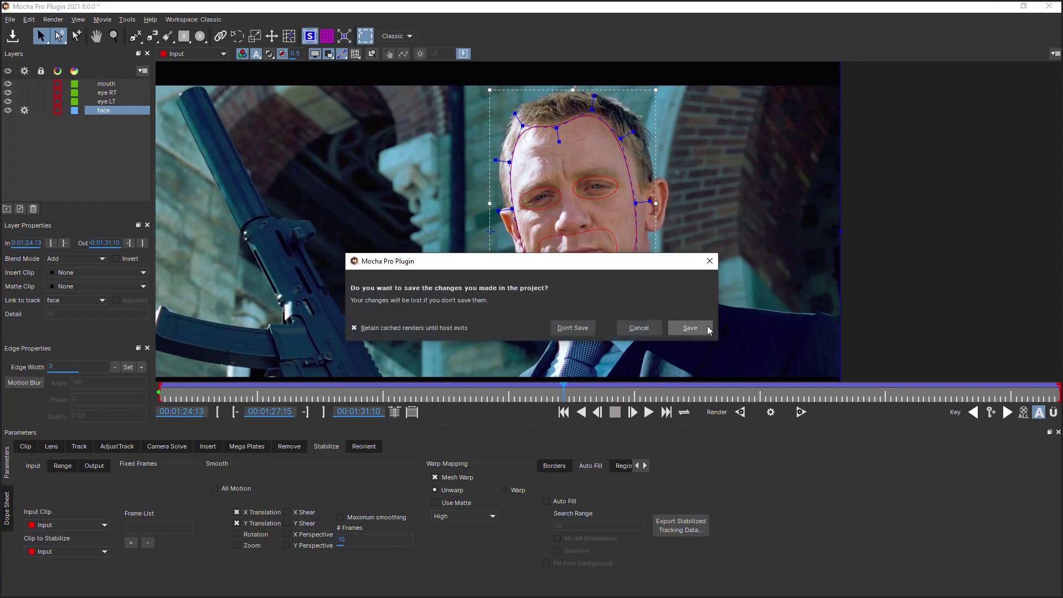
{"action": "left_click", "coordinate": [692, 327]}
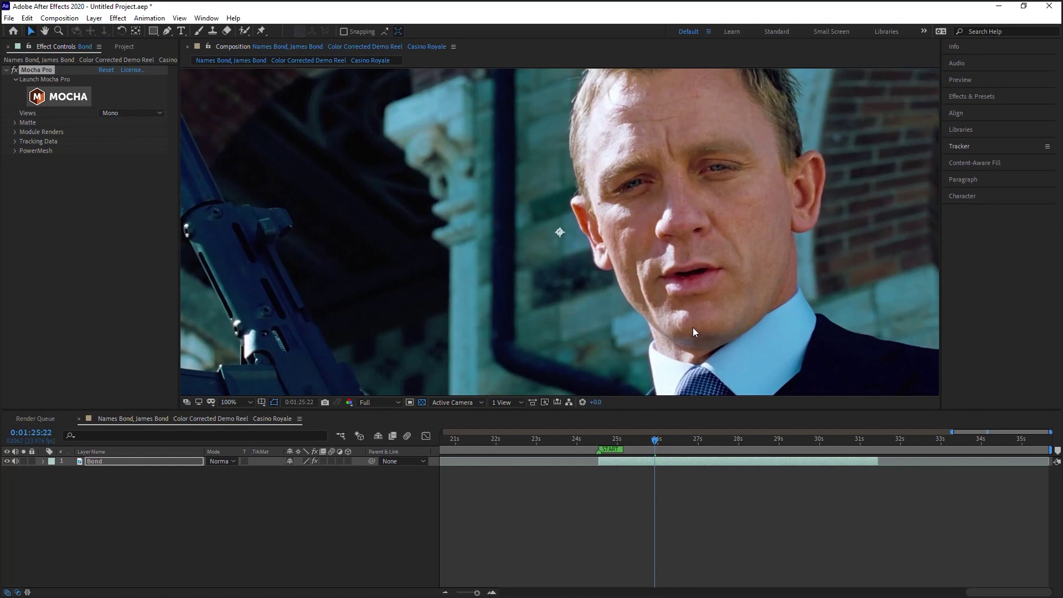
{"action": "key", "text": "space"}
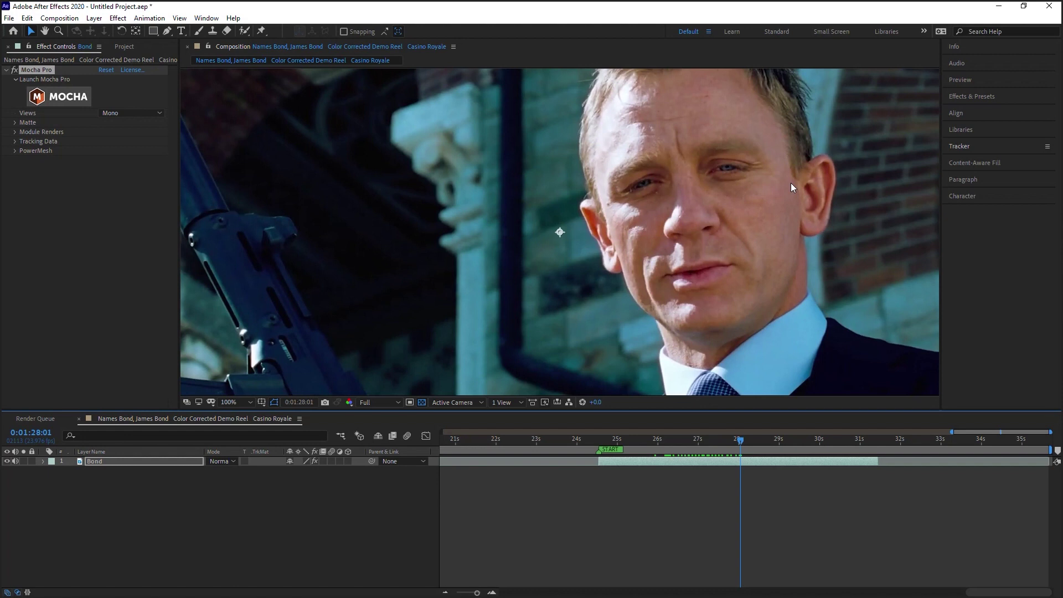
Step: Add CM 007.MP4 to the composition above the Bond layer
{"action": "left_click", "coordinate": [124, 47]}
{"action": "left_click", "coordinate": [48, 146]}
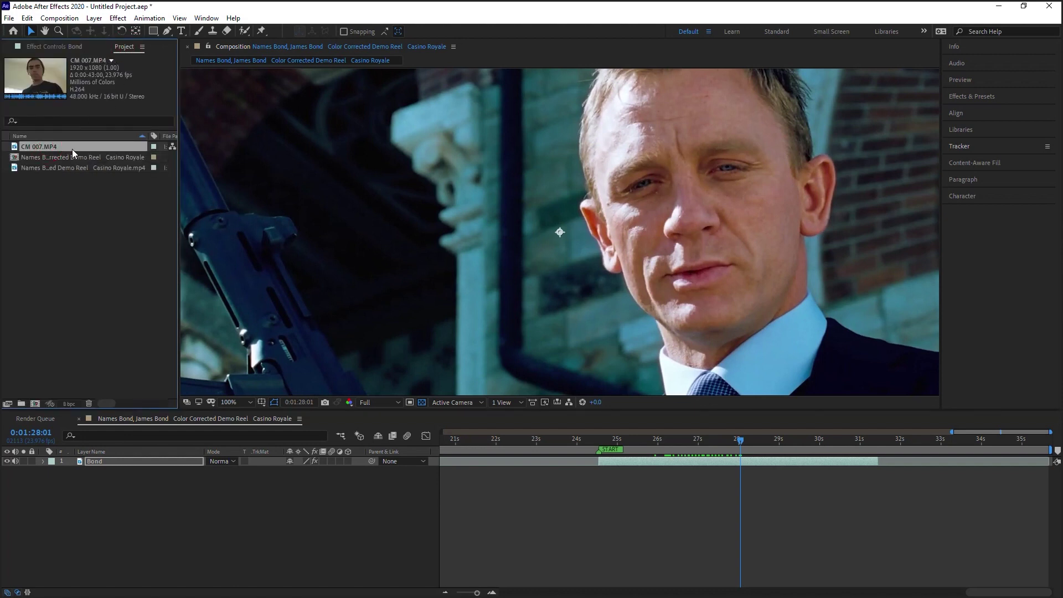
{"action": "left_click_drag", "start_coordinate": [49, 149], "coordinate": [147, 464]}
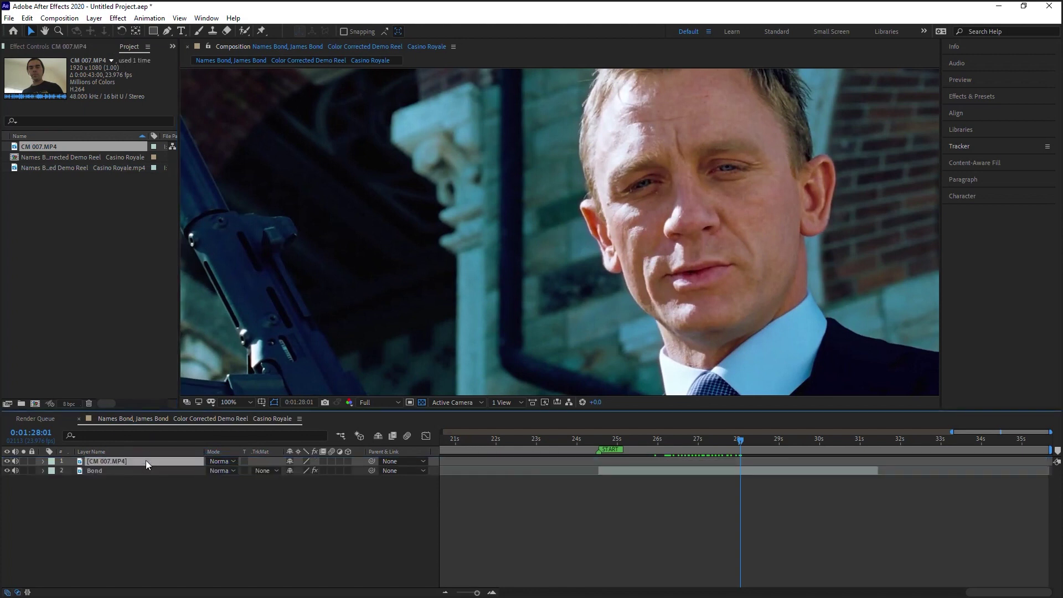
Step: Review the CM 007 clip and move its layer along the timeline to start just before the START marker
{"action": "left_click_drag", "start_coordinate": [951, 432], "coordinate": [353, 443]}
{"action": "left_click_drag", "start_coordinate": [486, 439], "coordinate": [583, 440]}
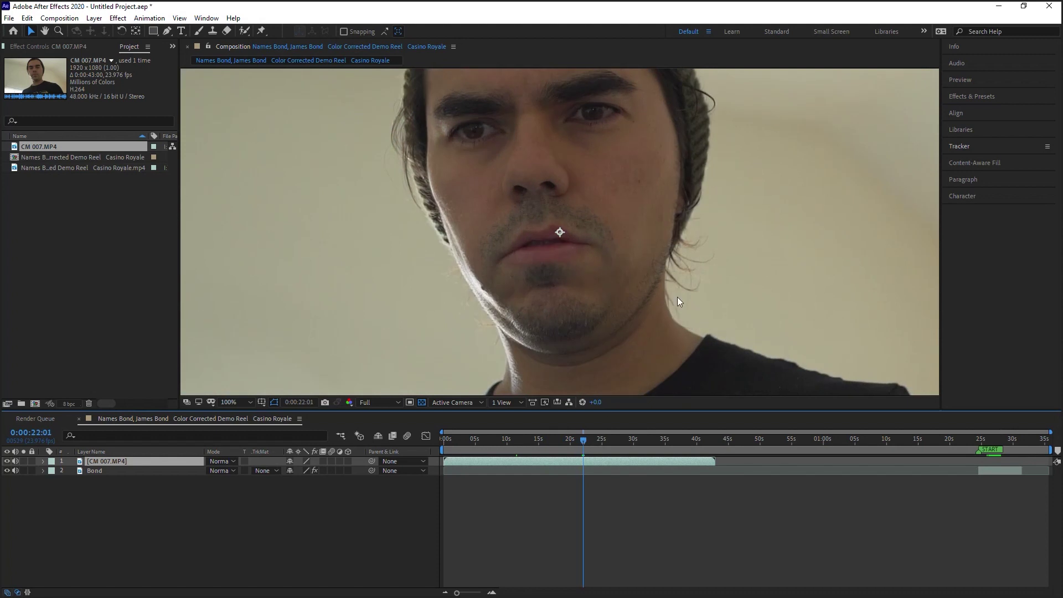
{"action": "scroll", "coordinate": [700, 216], "scroll_direction": "down", "scroll_amount": 2}
{"action": "left_click_drag", "start_coordinate": [583, 440], "coordinate": [629, 444]}
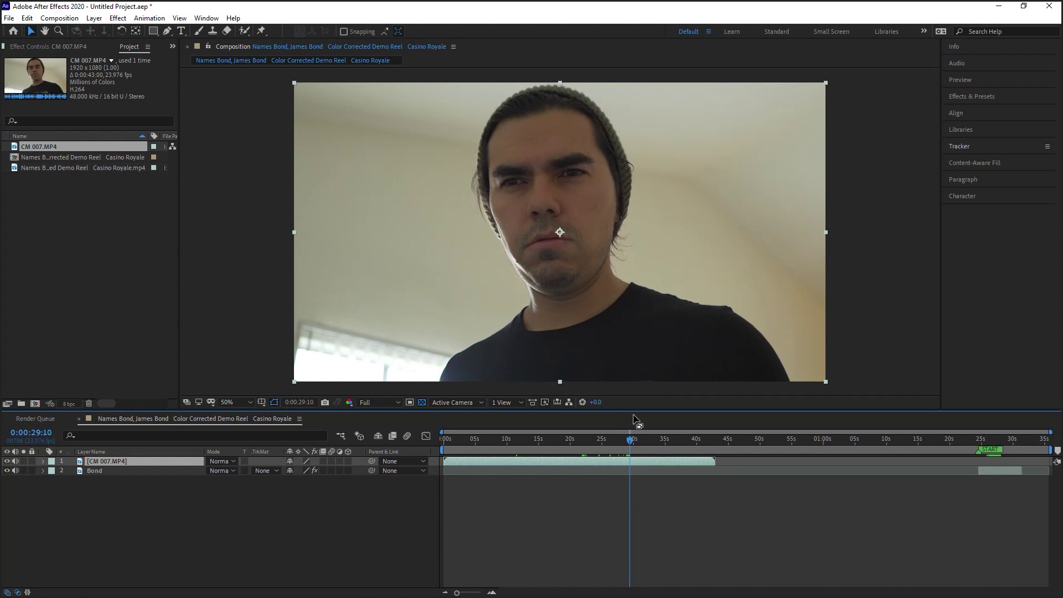
{"action": "left_click_drag", "start_coordinate": [666, 465], "coordinate": [1000, 465]}
{"action": "left_click_drag", "start_coordinate": [442, 432], "coordinate": [896, 433]}
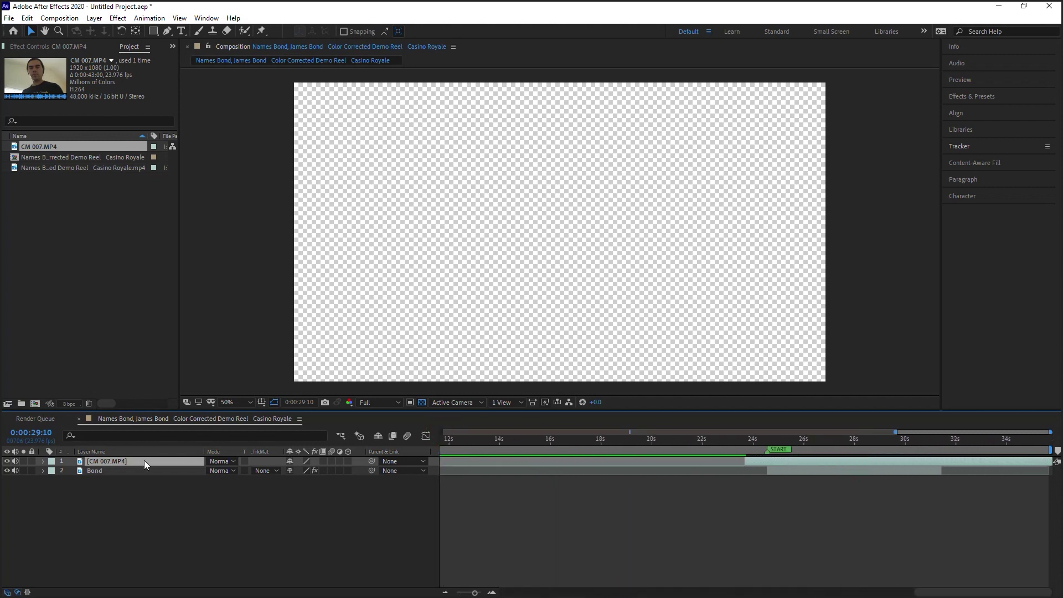
Step: Show the audio waveforms of both the CM 007 and Bond layers
{"action": "left_click", "coordinate": [113, 471], "text": "shift"}
{"action": "key", "text": "l"}
{"action": "key", "text": "l"}
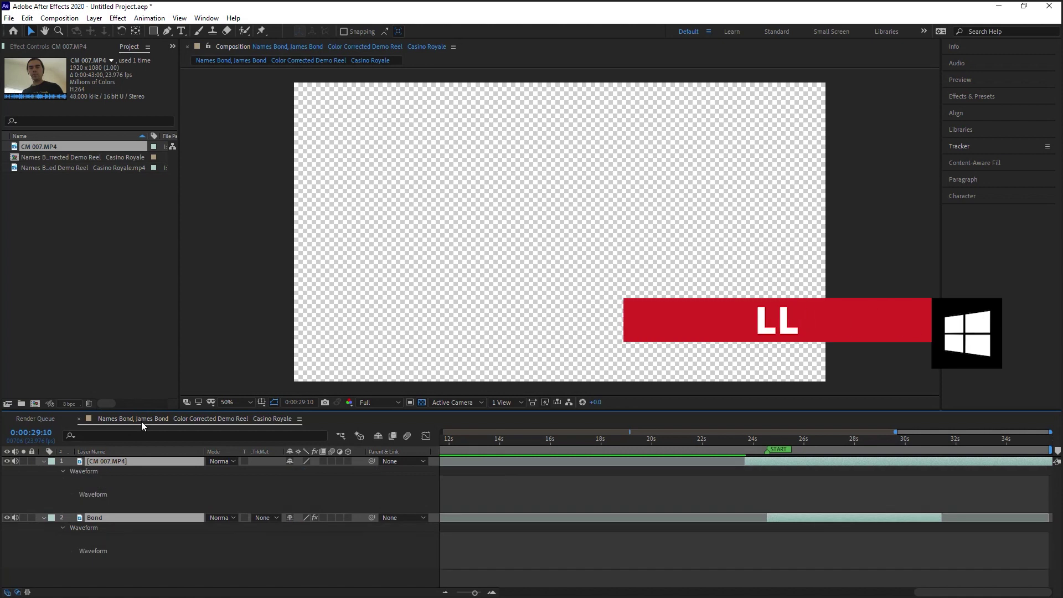
{"action": "left_click", "coordinate": [801, 439]}
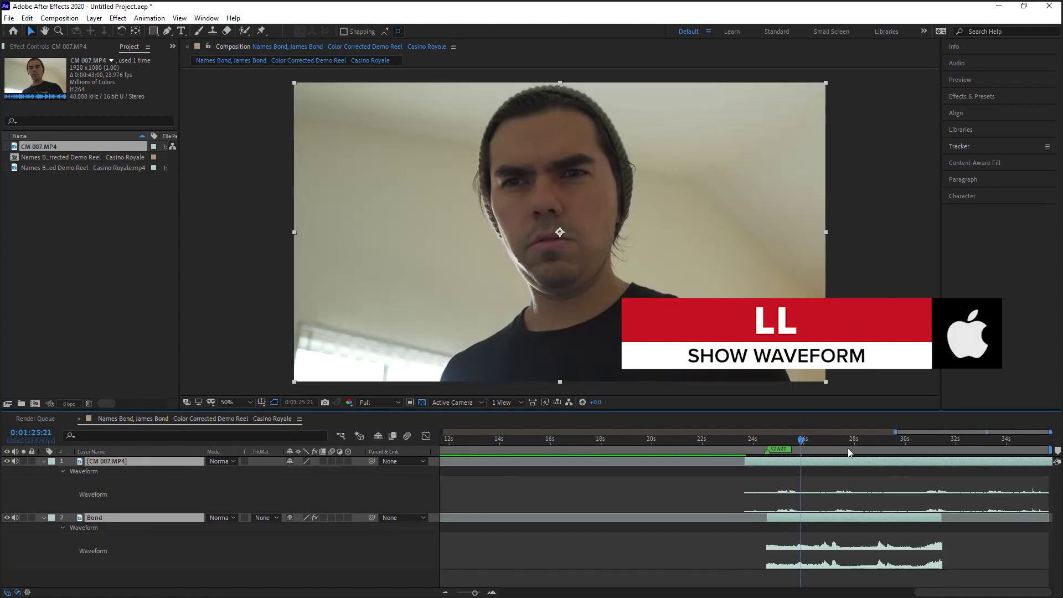
{"action": "left_click_drag", "start_coordinate": [850, 461], "coordinate": [900, 460]}
{"action": "key", "text": "ctrl+z"}
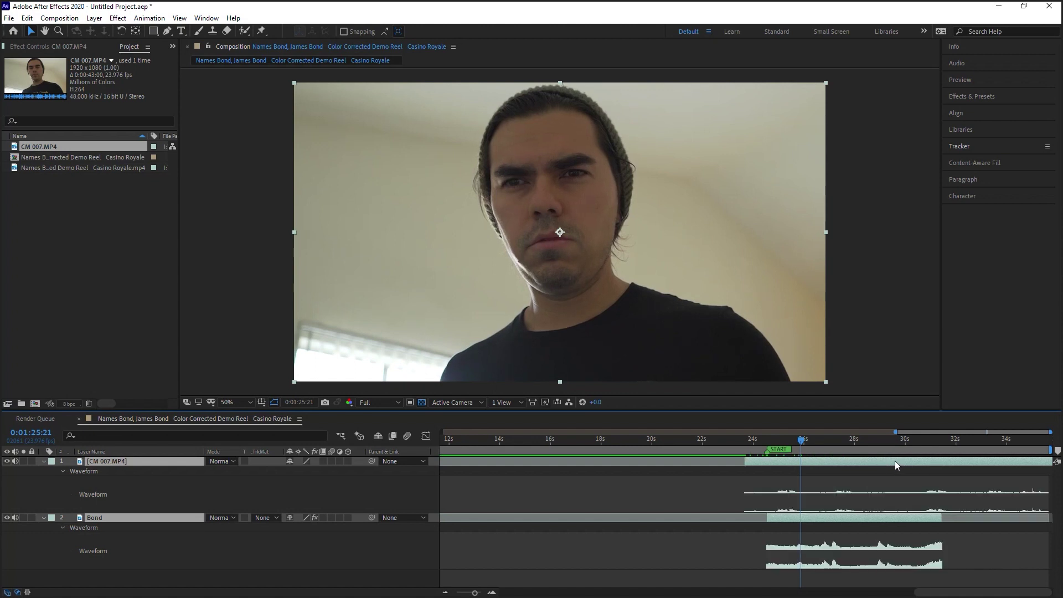
{"action": "key", "text": "ctrl+z"}
{"action": "key", "text": "ctrl+shift+z"}
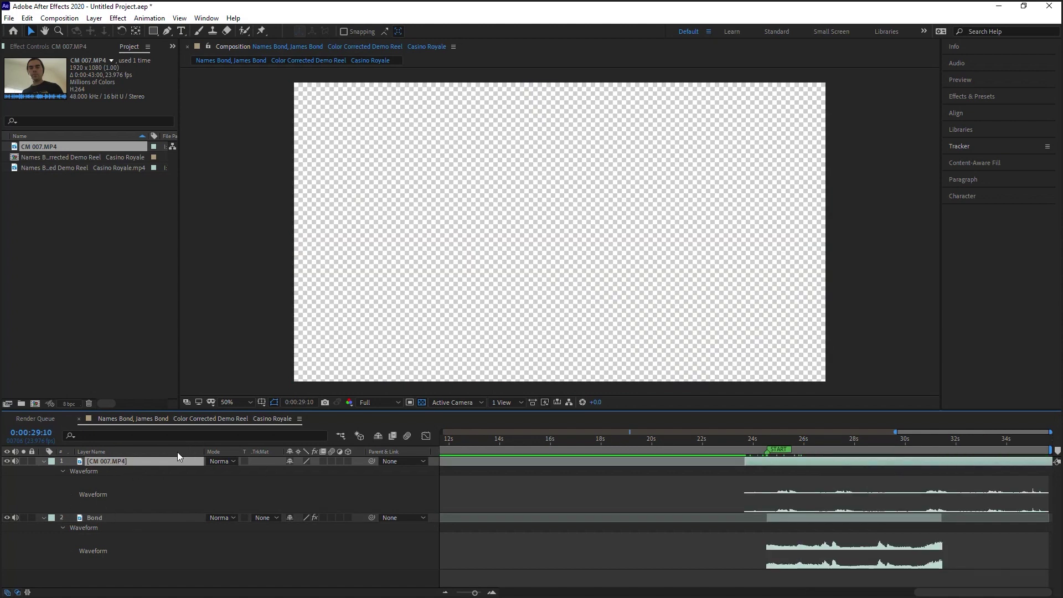
Step: Slide only the CM 007 layer later to line up its dialogue waveform with the Bond layer's
{"action": "left_click", "coordinate": [860, 441]}
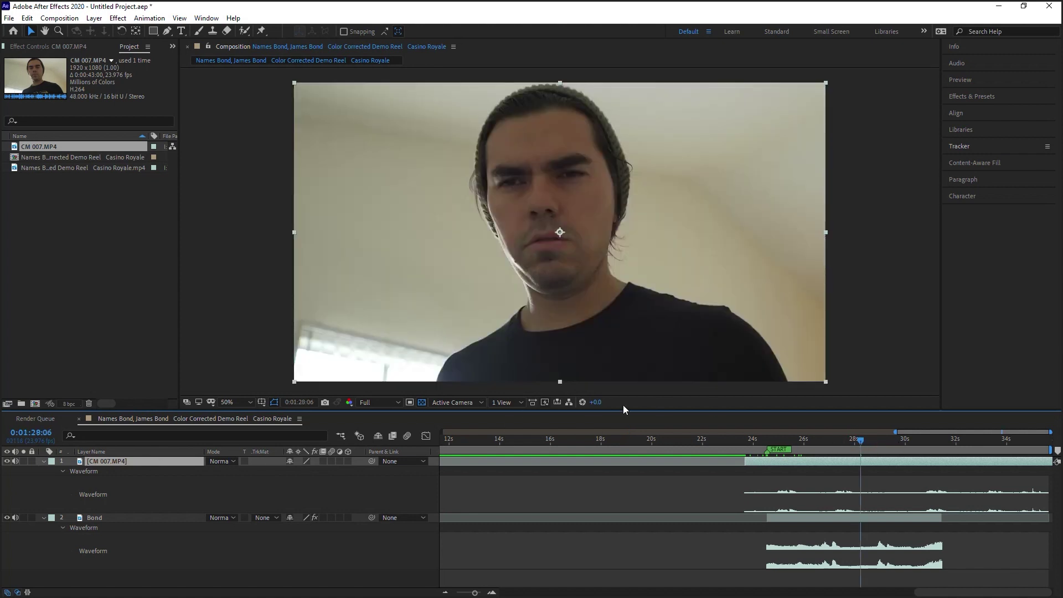
{"action": "left_click_drag", "start_coordinate": [895, 432], "coordinate": [954, 432]}
{"action": "left_click_drag", "start_coordinate": [677, 458], "coordinate": [799, 459]}
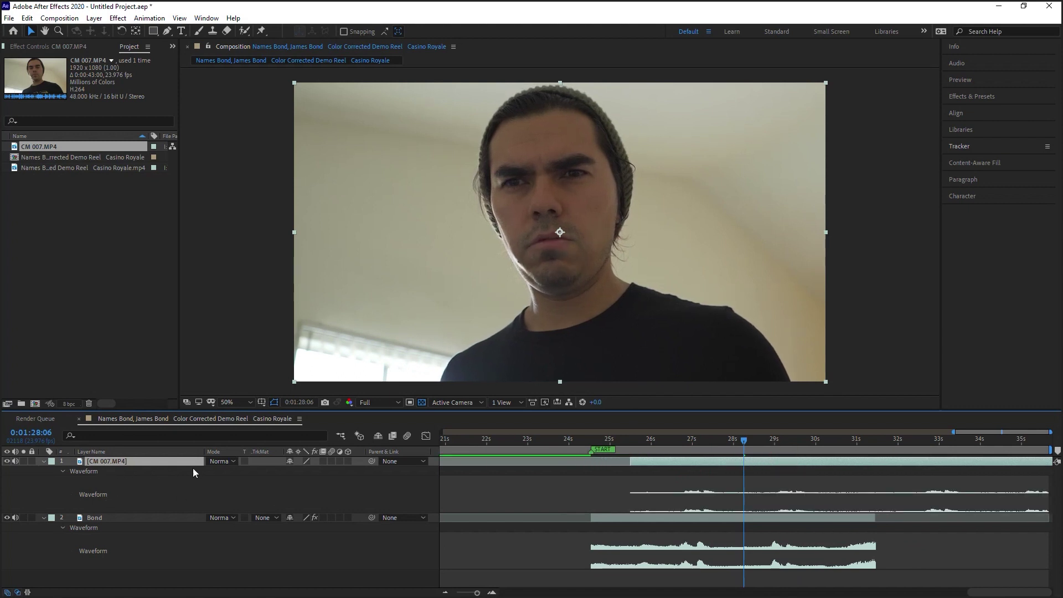
Step: Set the CM 007 layer's Audio Levels to +10 dB to enlarge its waveform
{"action": "left_click", "coordinate": [62, 472]}
{"action": "left_click", "coordinate": [63, 472]}
{"action": "left_click", "coordinate": [44, 463]}
{"action": "left_click", "coordinate": [44, 463]}
{"action": "left_click", "coordinate": [296, 489]}
{"action": "key", "text": "Return"}
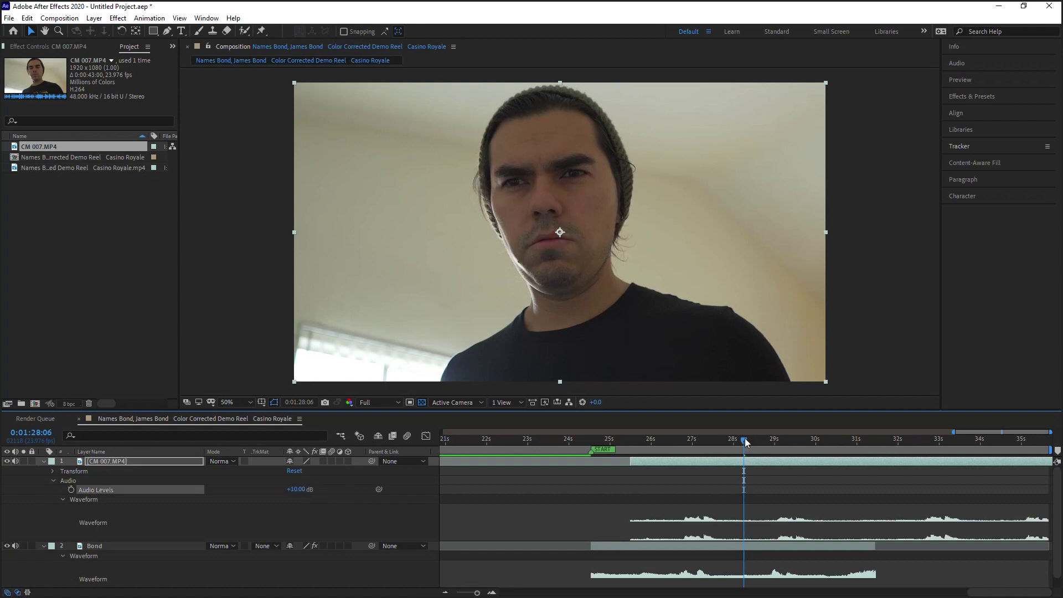
Step: Nudge the CM 007 layer slightly earlier to match its speech peaks to Bond's around 0:01:27:03
{"action": "left_click_drag", "start_coordinate": [875, 410], "coordinate": [867, 389]}
{"action": "left_click_drag", "start_coordinate": [791, 440], "coordinate": [784, 439]}
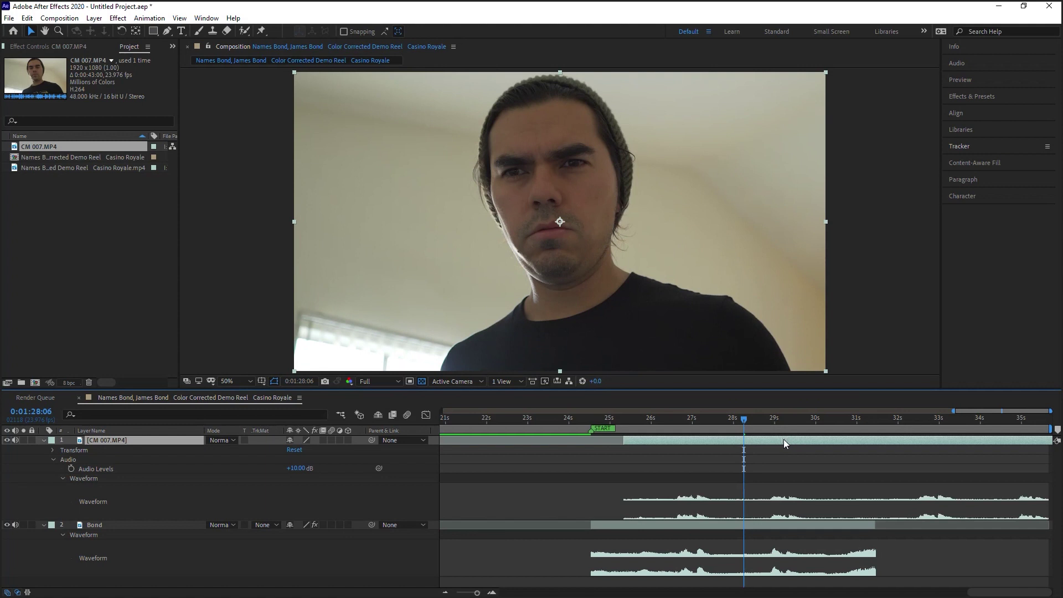
{"action": "left_click_drag", "start_coordinate": [719, 421], "coordinate": [697, 422]}
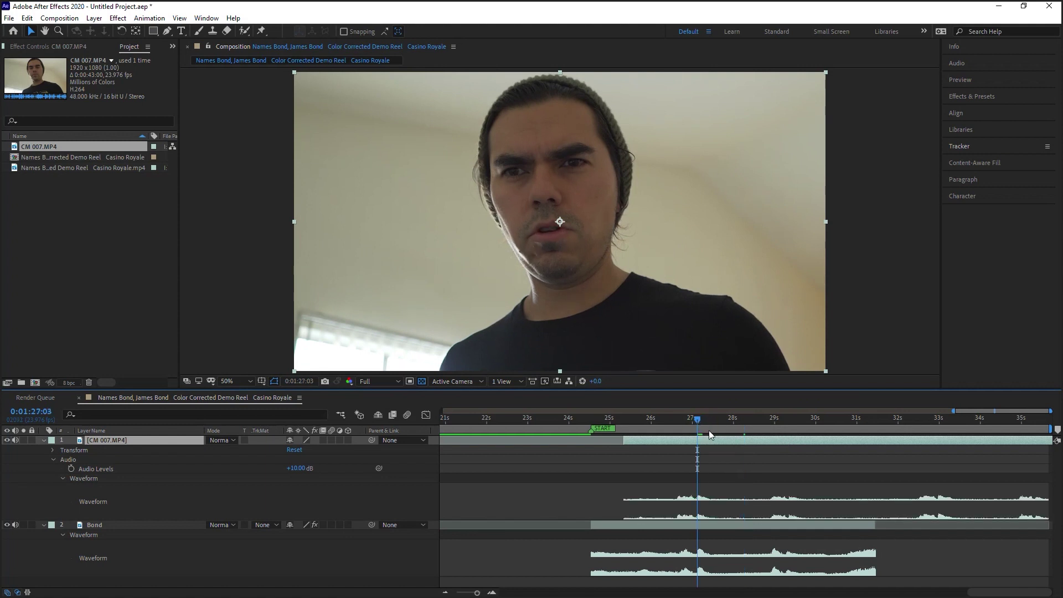
Step: Extend the CM 007 layer's start to the START marker and trim its end at 0:01:31:08
{"action": "left_click_drag", "start_coordinate": [624, 439], "coordinate": [591, 443]}
{"action": "left_click", "coordinate": [871, 419]}
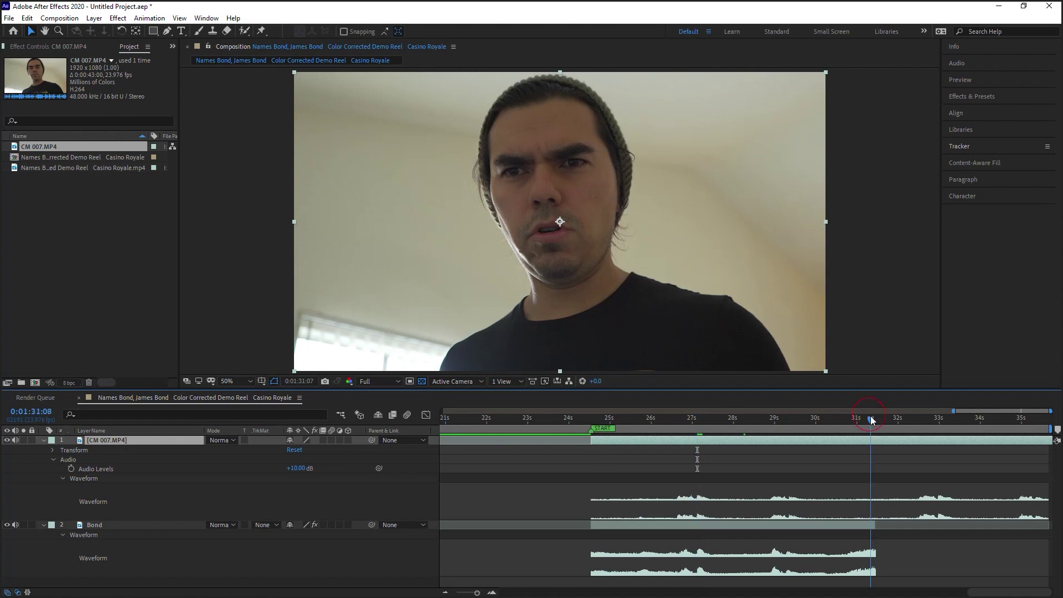
{"action": "key", "text": "alt+bracketright"}
Step: Add a composition marker labelled REF at 0:01:27:15, with no layer selected
{"action": "left_click", "coordinate": [680, 425]}
{"action": "left_click_drag", "start_coordinate": [680, 425], "coordinate": [712, 425]}
{"action": "left_click", "coordinate": [33, 412]}
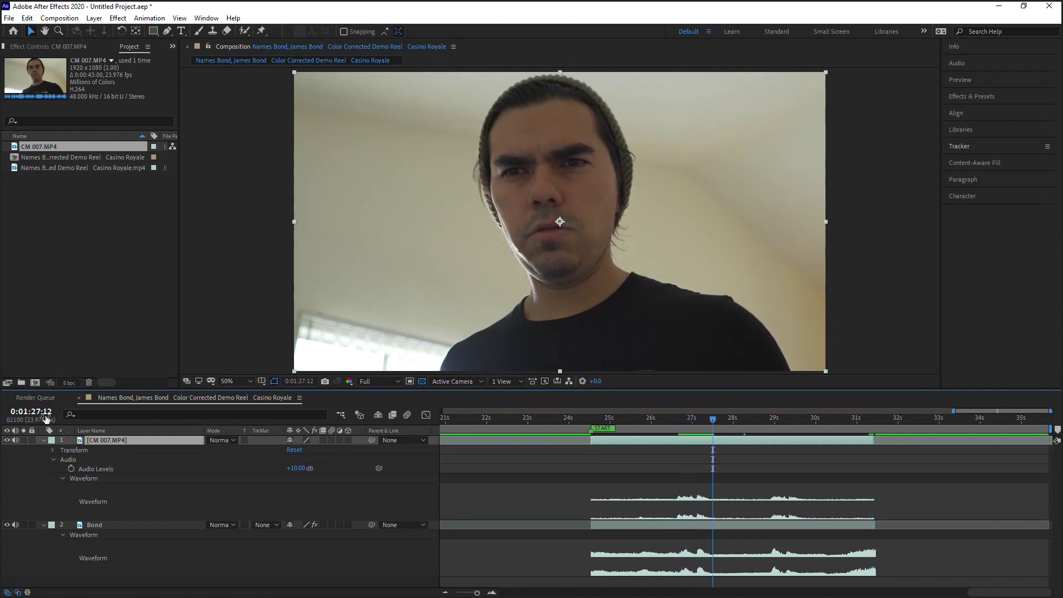
{"action": "left_click_drag", "start_coordinate": [48, 413], "coordinate": [73, 400]}
{"action": "type", "text": "5"}
{"action": "key", "text": "Return"}
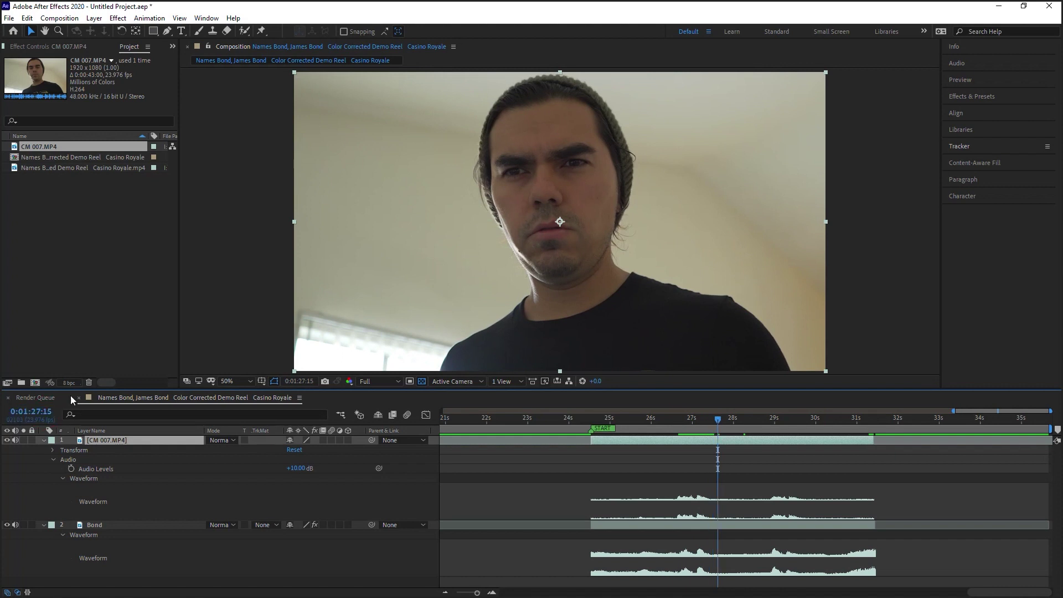
{"action": "key", "text": "ctrl+shift+a"}
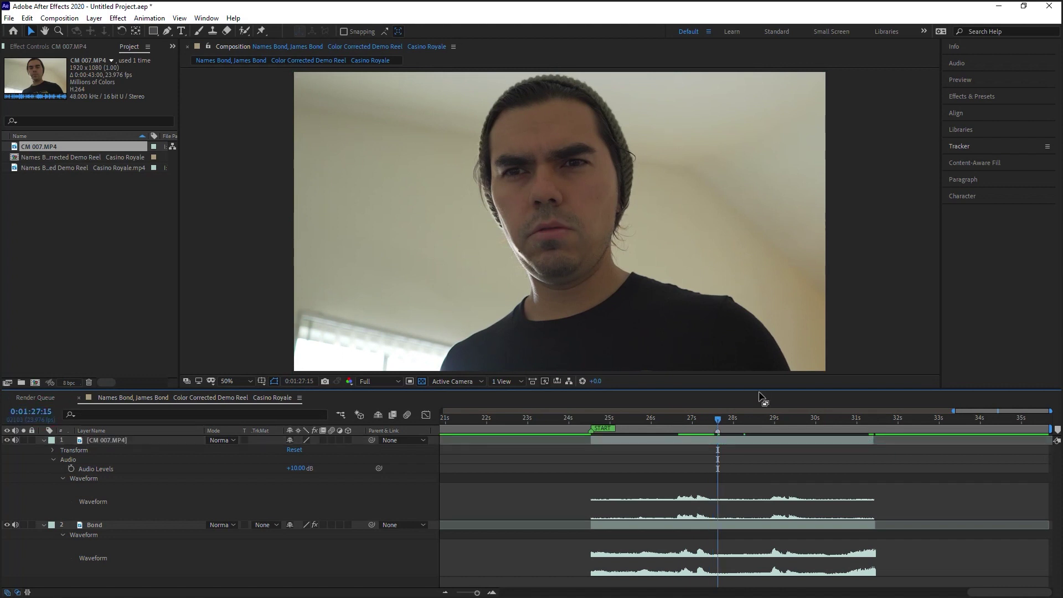
{"action": "double_click", "coordinate": [718, 431]}
{"action": "type", "text": "REF"}
{"action": "left_click", "coordinate": [505, 344]}
Step: Mute the CM 007 layer's audio, preview its sync with Bond's dialogue from the START marker, and collapse the layer's properties
{"action": "key", "text": "j"}
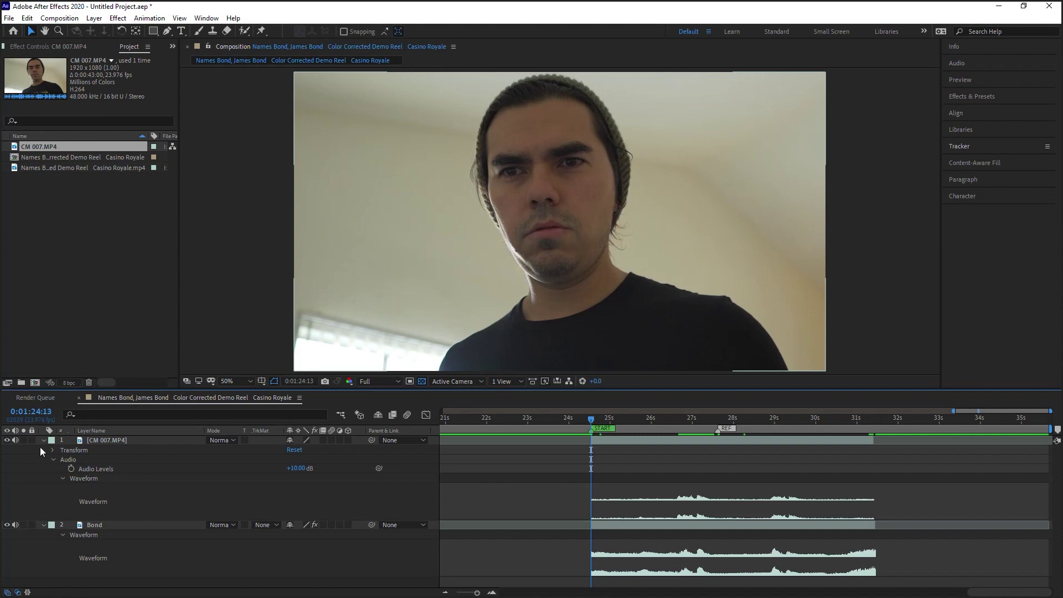
{"action": "left_click", "coordinate": [15, 439]}
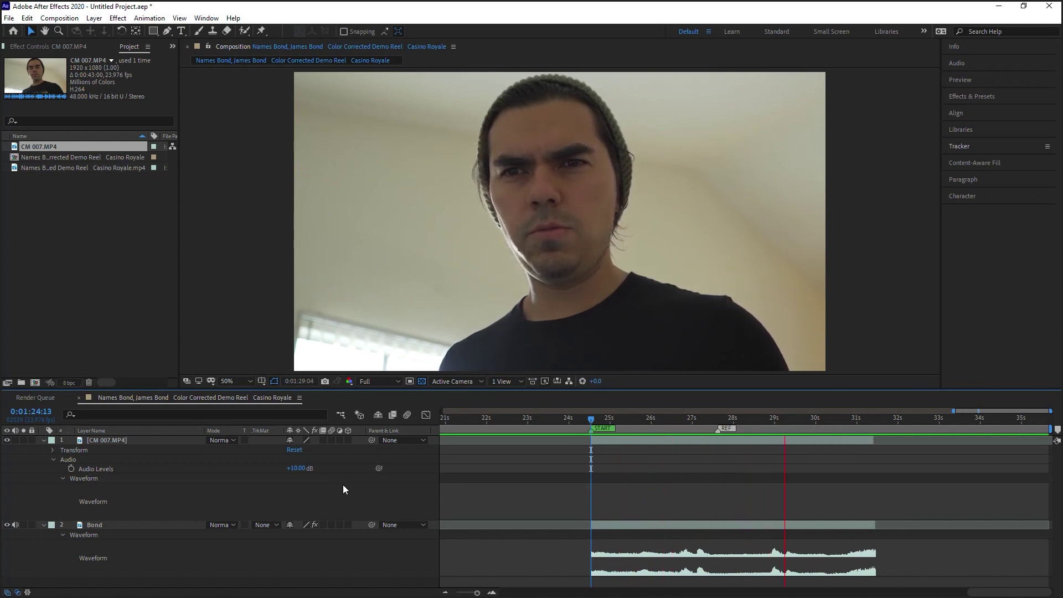
{"action": "key", "text": "space"}
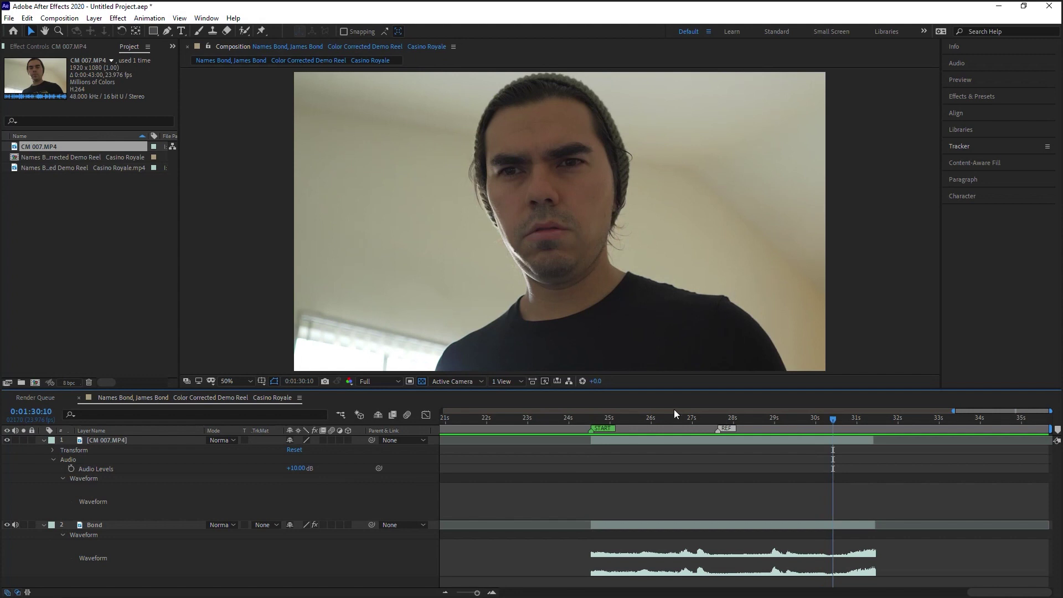
{"action": "left_click", "coordinate": [43, 440]}
Step: Duplicate the Bond layer and rename the copy Ref
{"action": "left_click", "coordinate": [95, 450]}
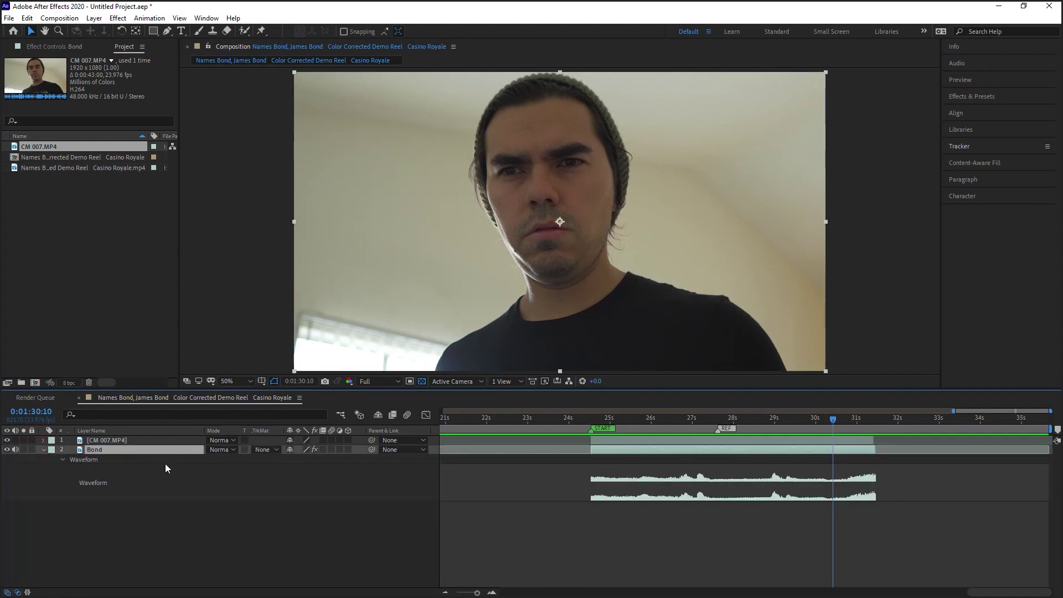
{"action": "key", "text": "ctrl+d"}
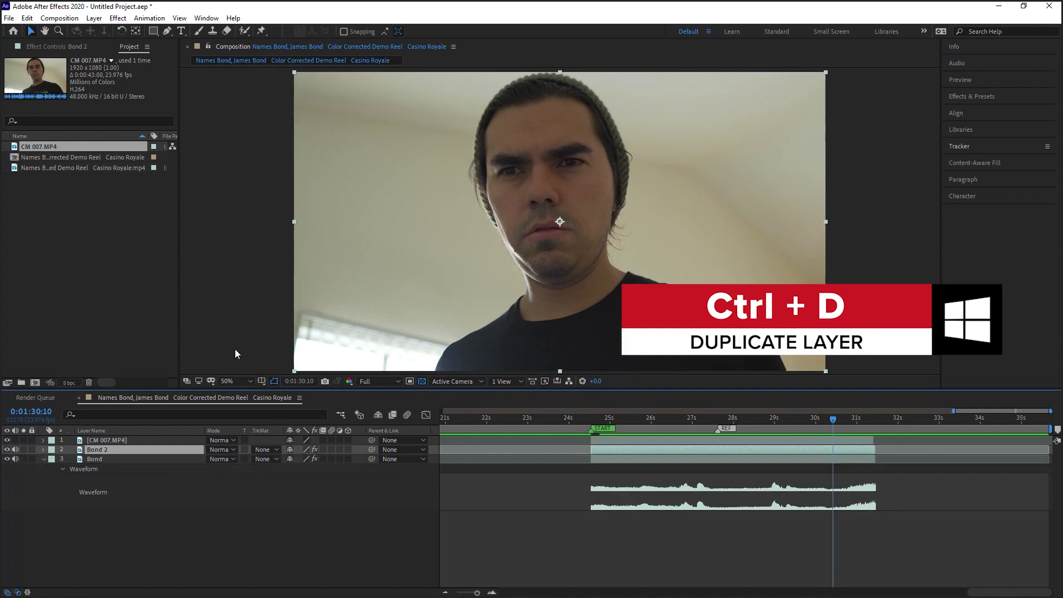
{"action": "key", "text": "Return"}
{"action": "type", "text": "Ref"}
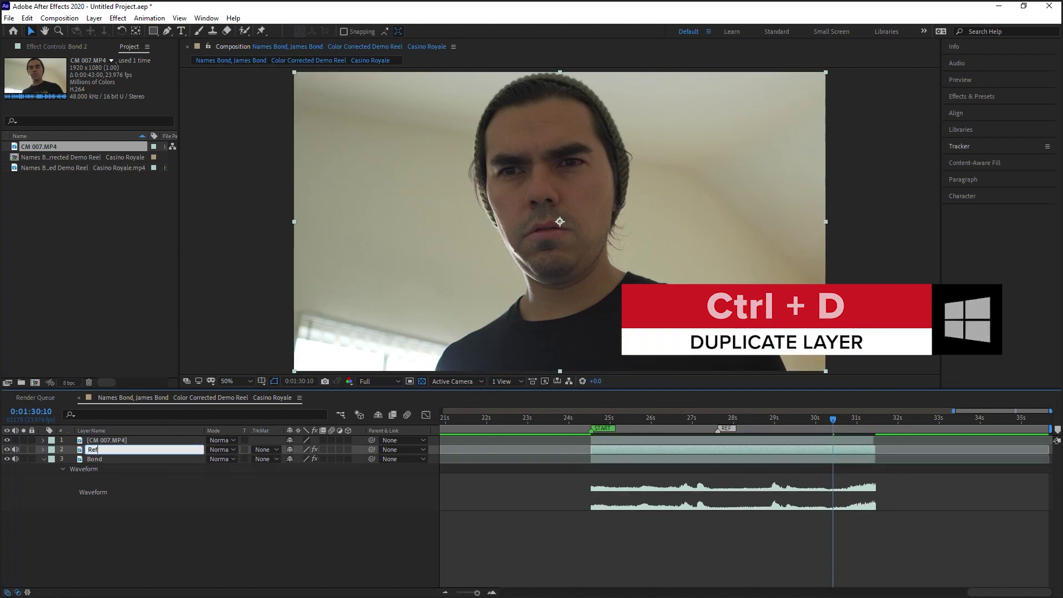
{"action": "key", "text": "Return"}
Step: Pre-compose the CM 007 and Ref layers as Face Swap, moving all attributes into the new composition
{"action": "left_click", "coordinate": [97, 441], "text": "shift"}
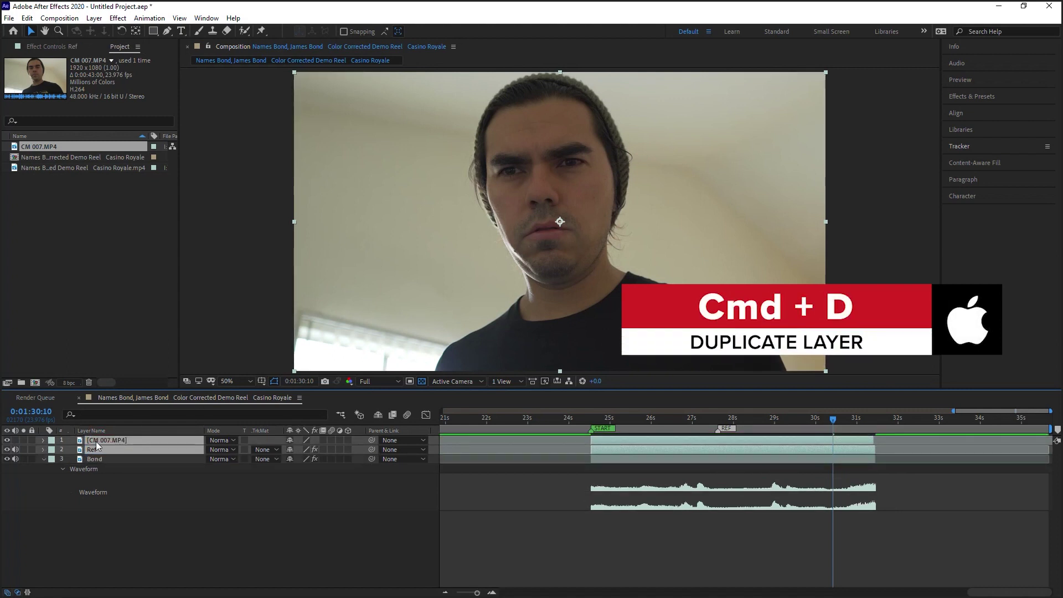
{"action": "right_click", "coordinate": [137, 450]}
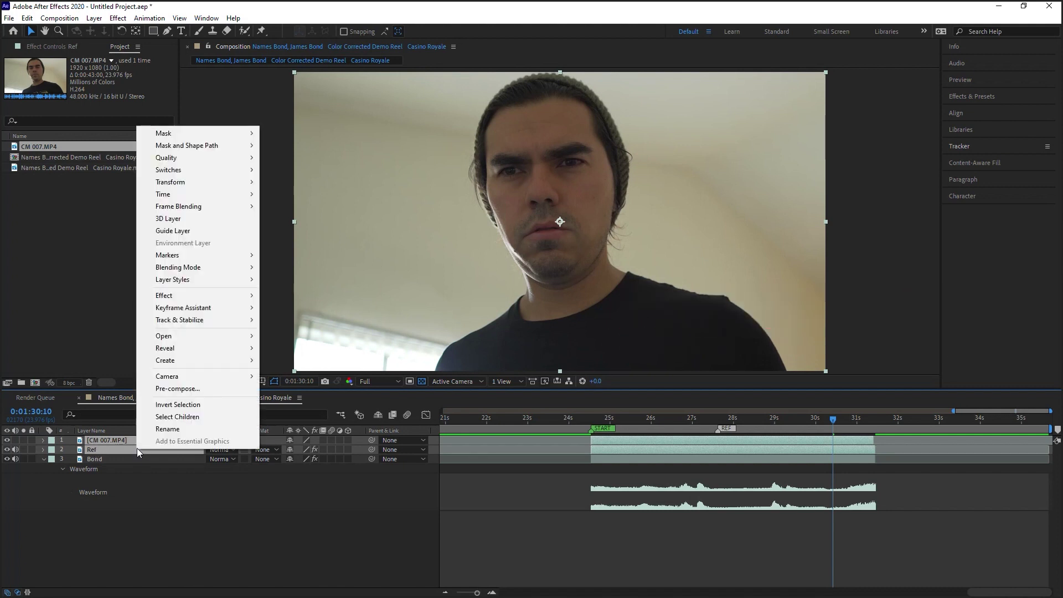
{"action": "left_click", "coordinate": [201, 392]}
{"action": "left_click", "coordinate": [441, 287]}
{"action": "mouse_move", "coordinate": [539, 213]}
{"action": "left_mouse_down"}
{"action": "mouse_move", "coordinate": [505, 211]}
{"action": "mouse_move", "coordinate": [443, 173]}
{"action": "left_mouse_up"}
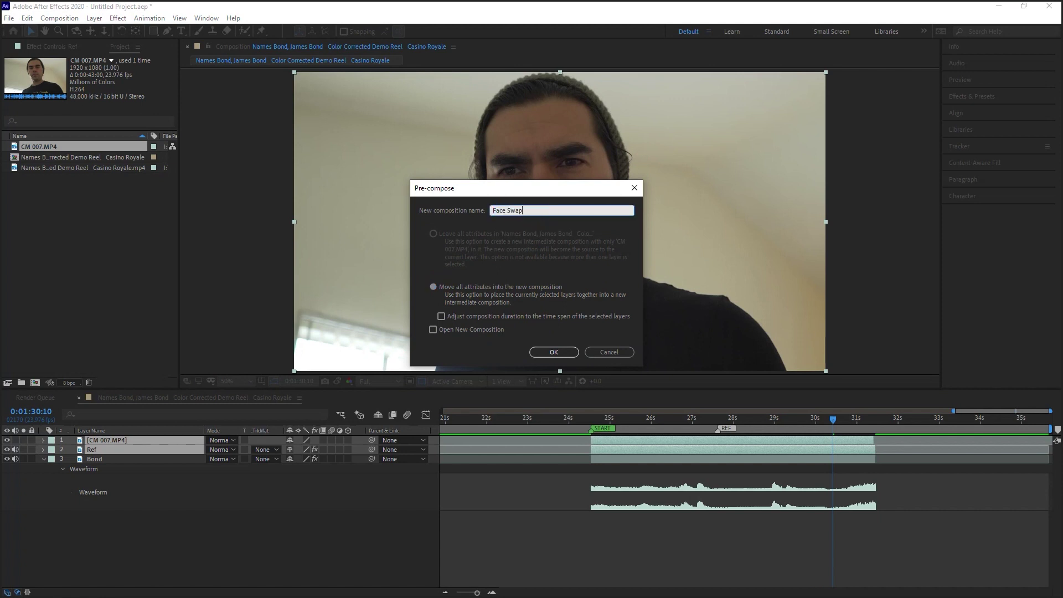
{"action": "key", "text": "Return"}
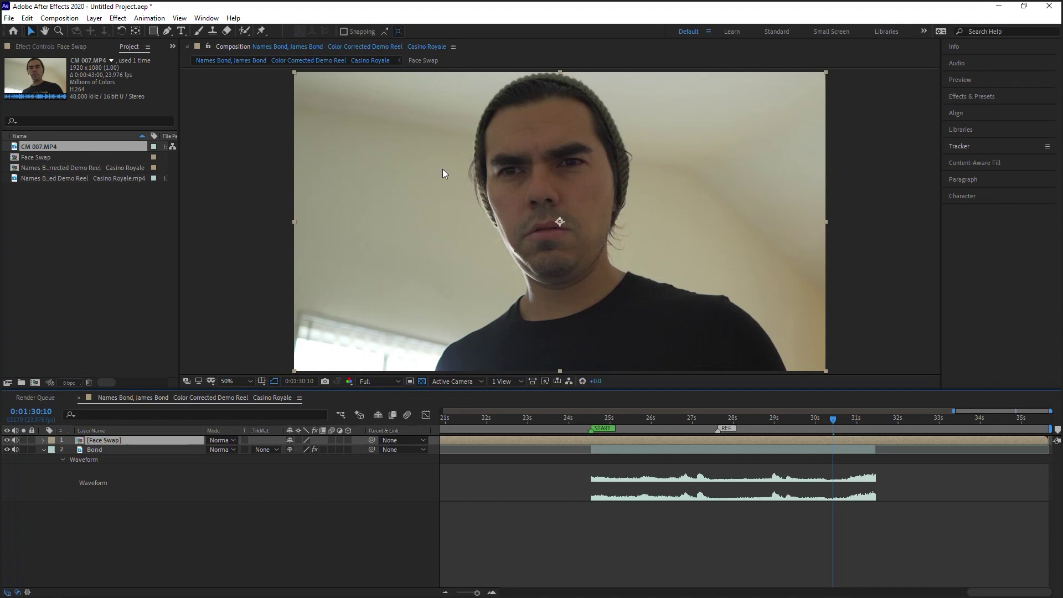
Step: Open the Face Swap composition, select the CM 007 layer and scrub through it to review the head movement
{"action": "double_click", "coordinate": [119, 440]}
{"action": "left_click_drag", "start_coordinate": [439, 412], "coordinate": [971, 412]}
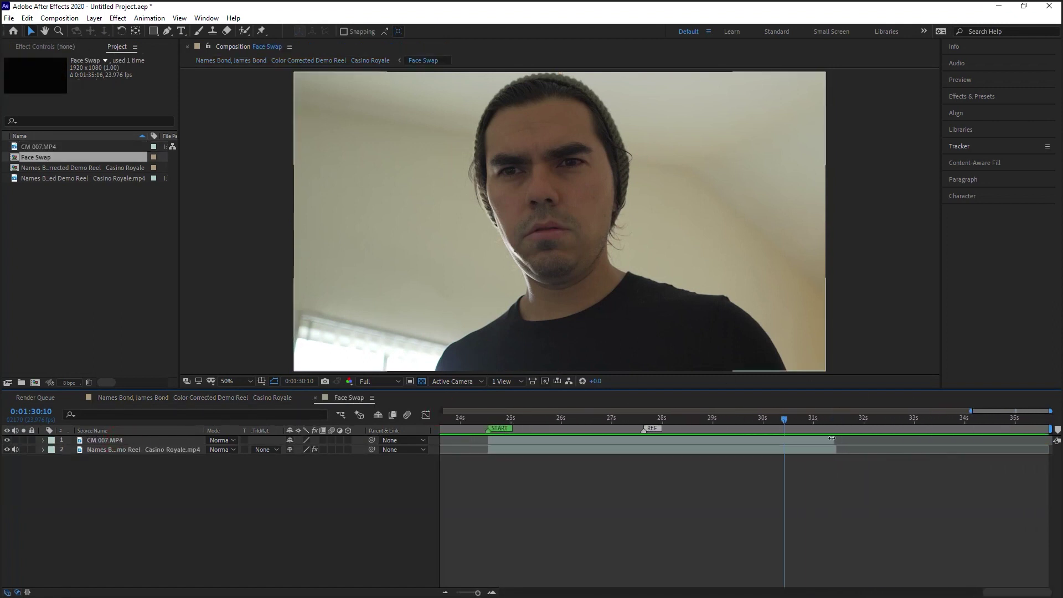
{"action": "left_click", "coordinate": [832, 439]}
{"action": "left_click_drag", "start_coordinate": [539, 418], "coordinate": [667, 419]}
{"action": "left_click", "coordinate": [523, 418]}
{"action": "left_click_drag", "start_coordinate": [524, 420], "coordinate": [722, 417]}
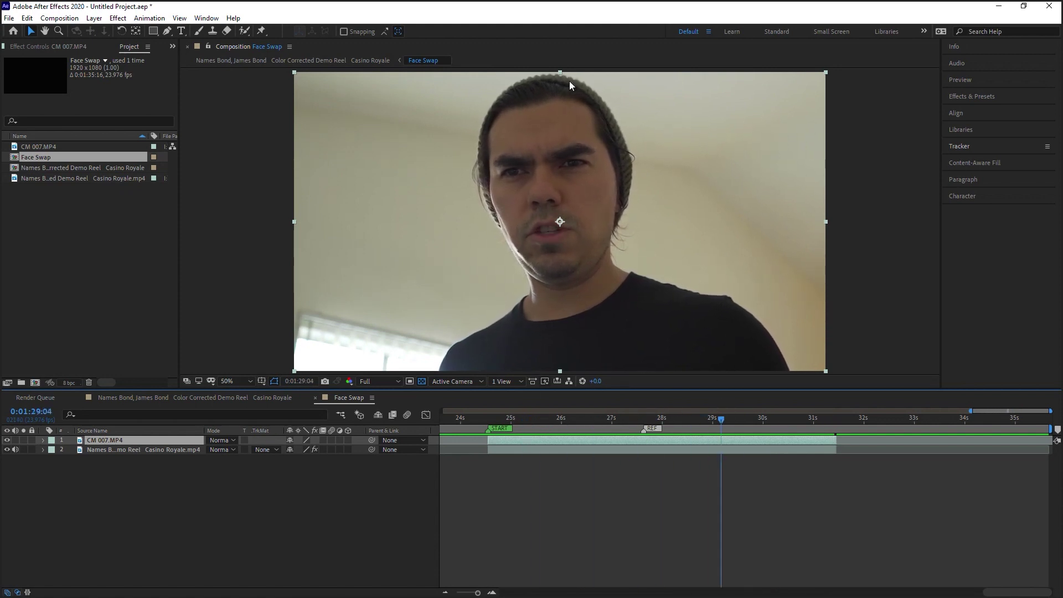
{"action": "left_click", "coordinate": [637, 418]}
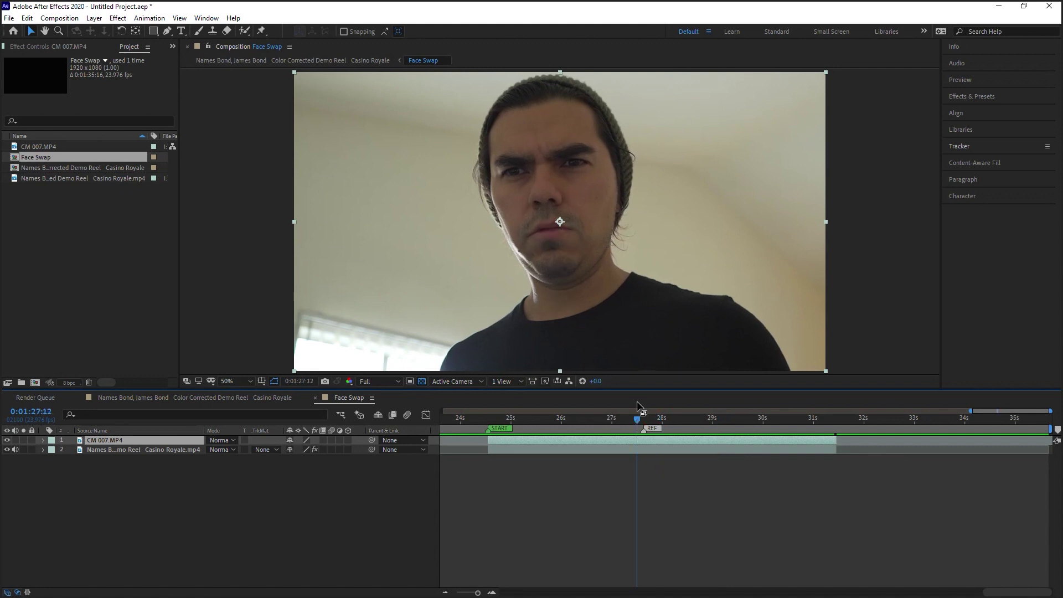
Step: Apply Mocha Pro to the CM 007 layer, launch the Mocha interface and dismiss its welcome window
{"action": "left_click", "coordinate": [976, 147]}
{"action": "left_click", "coordinate": [974, 146]}
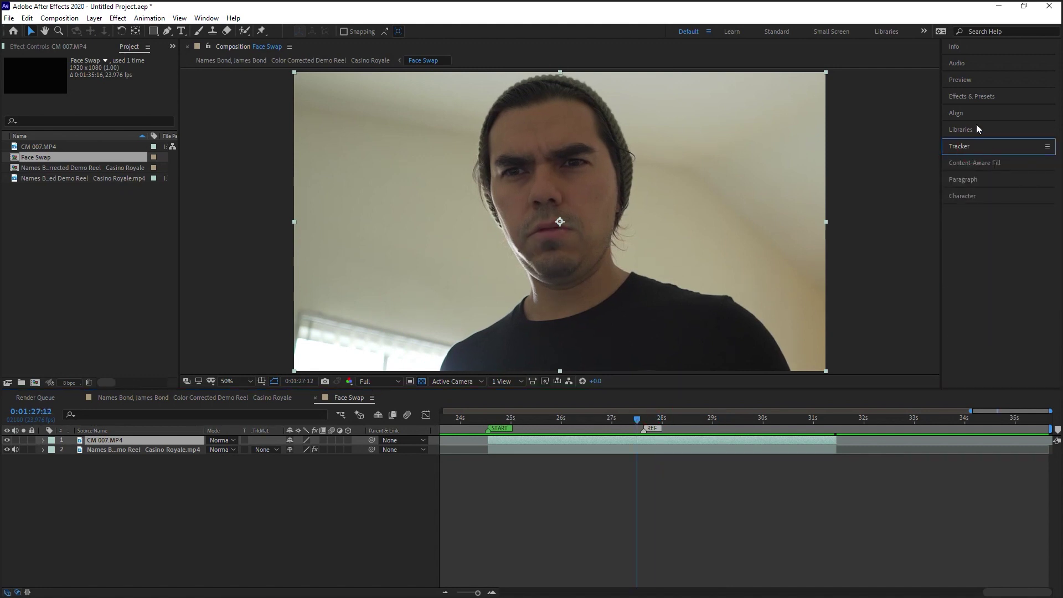
{"action": "left_click", "coordinate": [118, 18]}
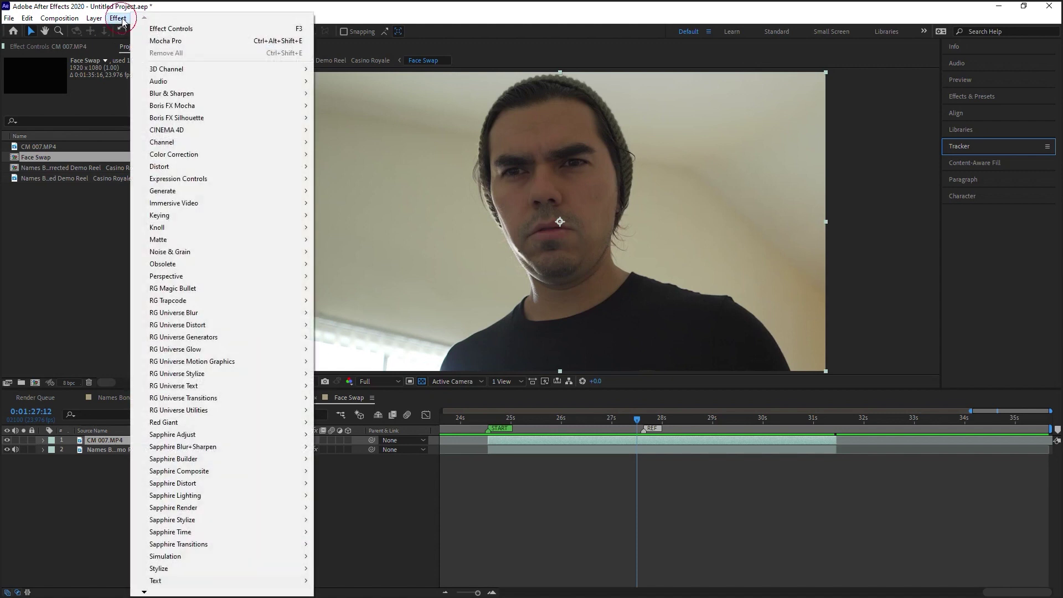
{"action": "left_click", "coordinate": [167, 42]}
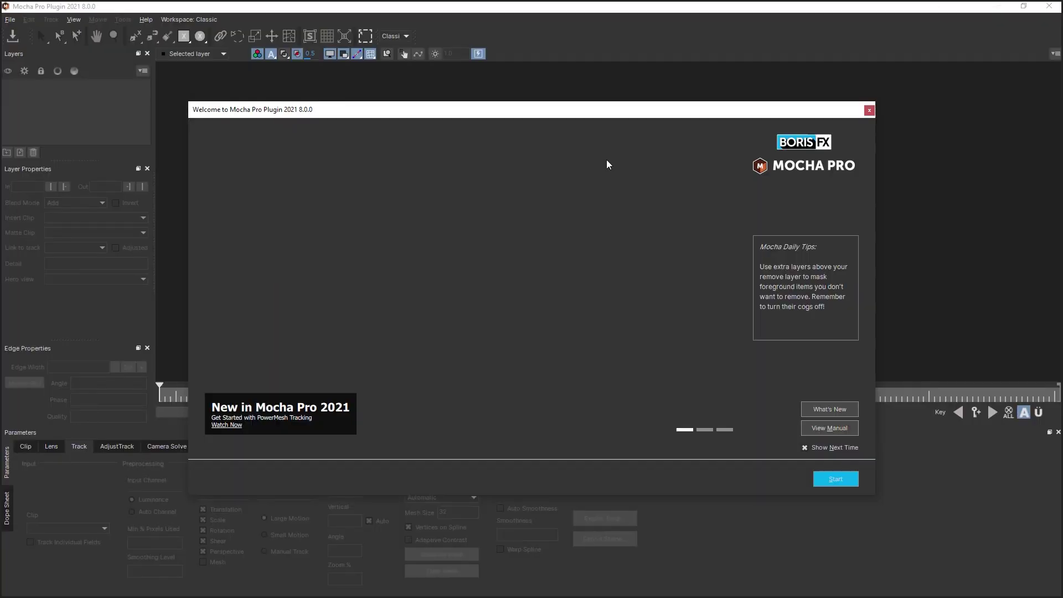
{"action": "left_click", "coordinate": [870, 112]}
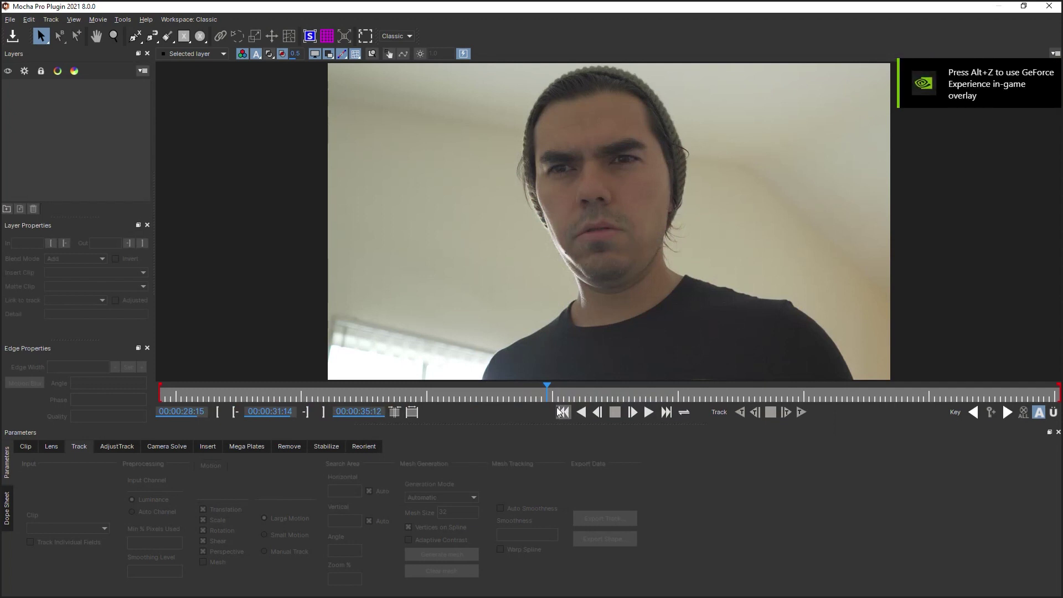
Step: Draw a closed X-Spline around the whole head and beanie on the clip's first frame
{"action": "left_click_drag", "start_coordinate": [548, 394], "coordinate": [160, 393]}
{"action": "key", "text": "z"}
{"action": "left_click_drag", "start_coordinate": [570, 210], "coordinate": [625, 214]}
{"action": "key", "text": "x"}
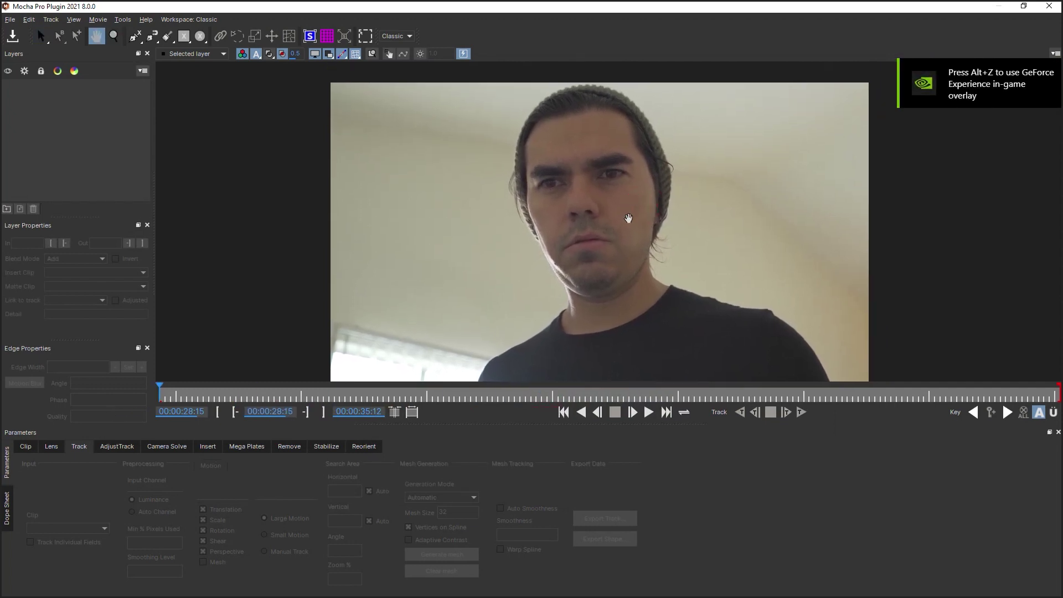
{"action": "left_click", "coordinate": [136, 36]}
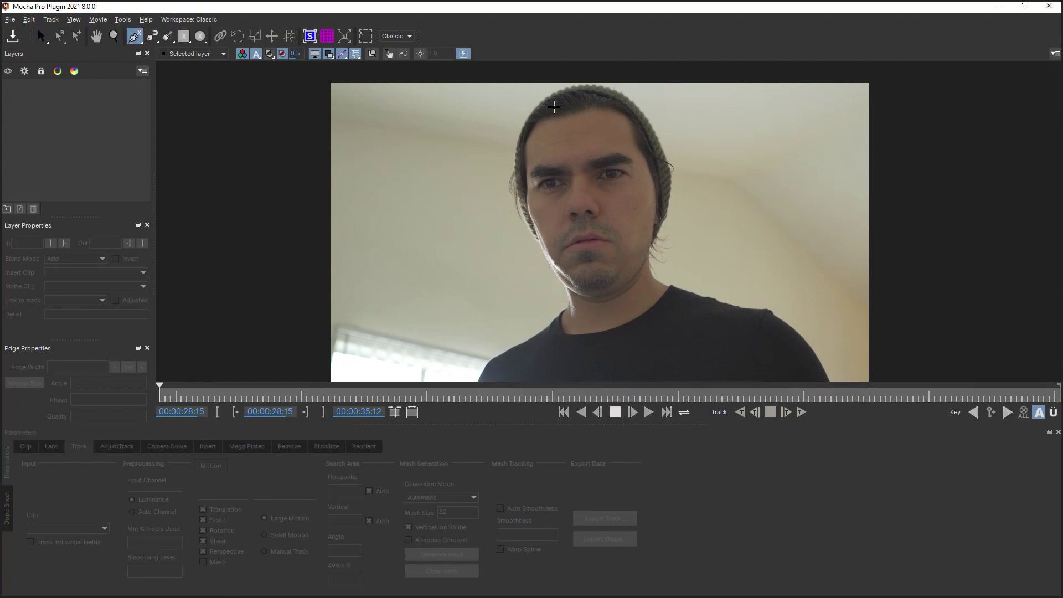
{"action": "left_click", "coordinate": [533, 100]}
{"action": "left_click", "coordinate": [510, 142]}
{"action": "left_click", "coordinate": [510, 179]}
{"action": "left_click", "coordinate": [523, 237]}
{"action": "left_click", "coordinate": [544, 265]}
{"action": "left_click", "coordinate": [579, 293]}
{"action": "left_click", "coordinate": [617, 297]}
{"action": "left_click", "coordinate": [654, 253]}
{"action": "left_click", "coordinate": [673, 221]}
{"action": "left_click", "coordinate": [669, 171]}
{"action": "left_click", "coordinate": [675, 170]}
{"action": "left_click", "coordinate": [660, 126]}
{"action": "left_click", "coordinate": [622, 87]}
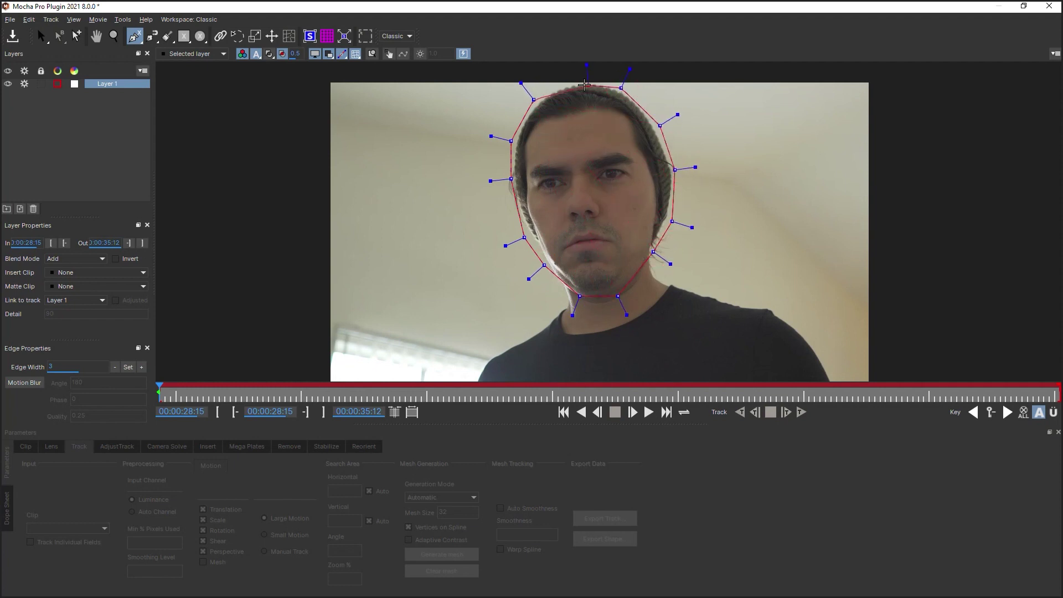
{"action": "right_click", "coordinate": [536, 99]}
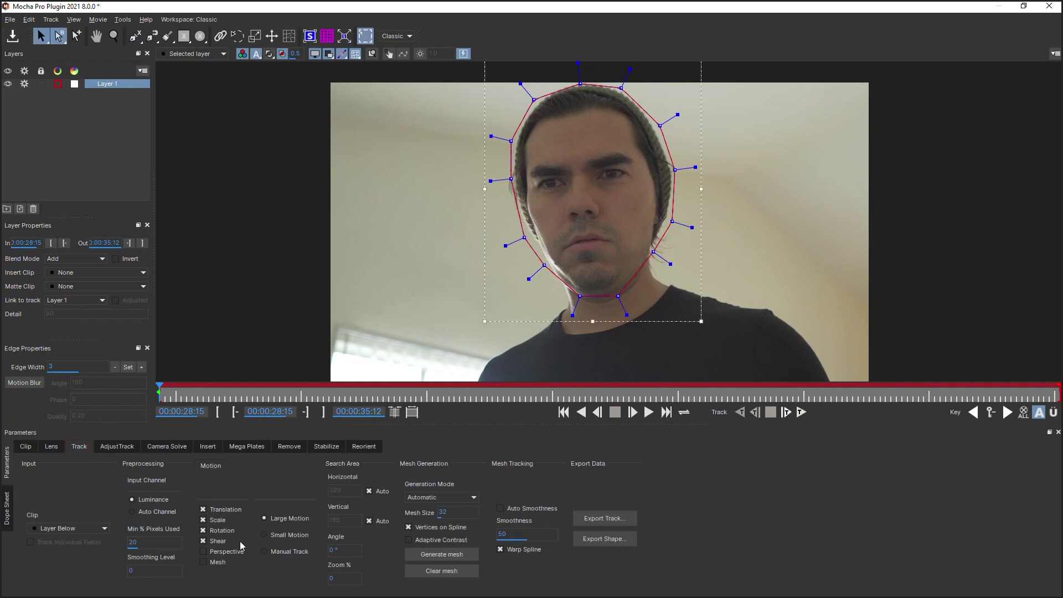
Step: Track the head forward using only translation, scale and rotation, and close Mocha with the project saved
{"action": "left_click", "coordinate": [203, 541]}
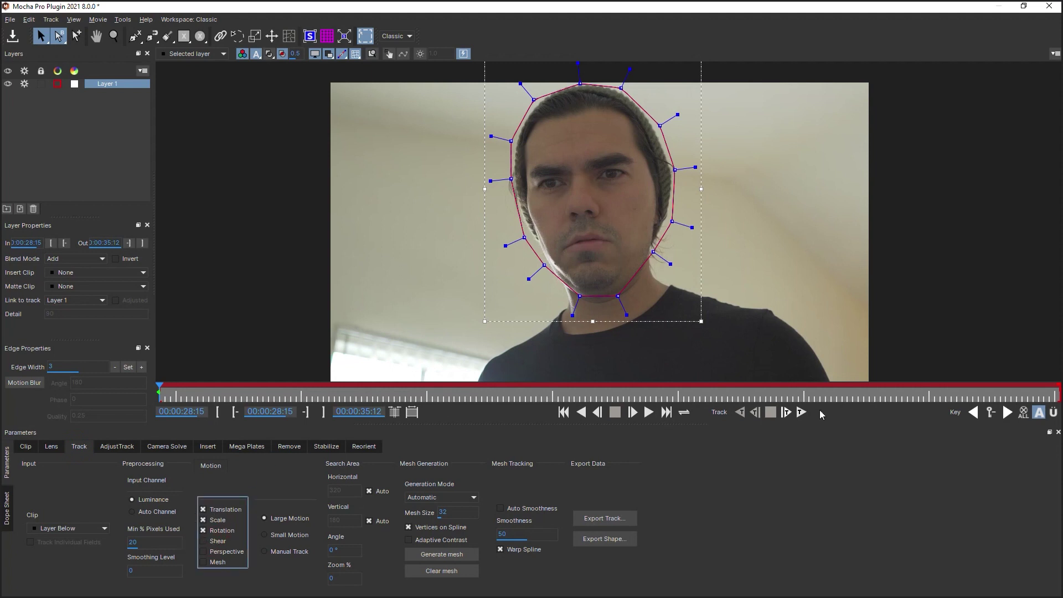
{"action": "left_click", "coordinate": [801, 413]}
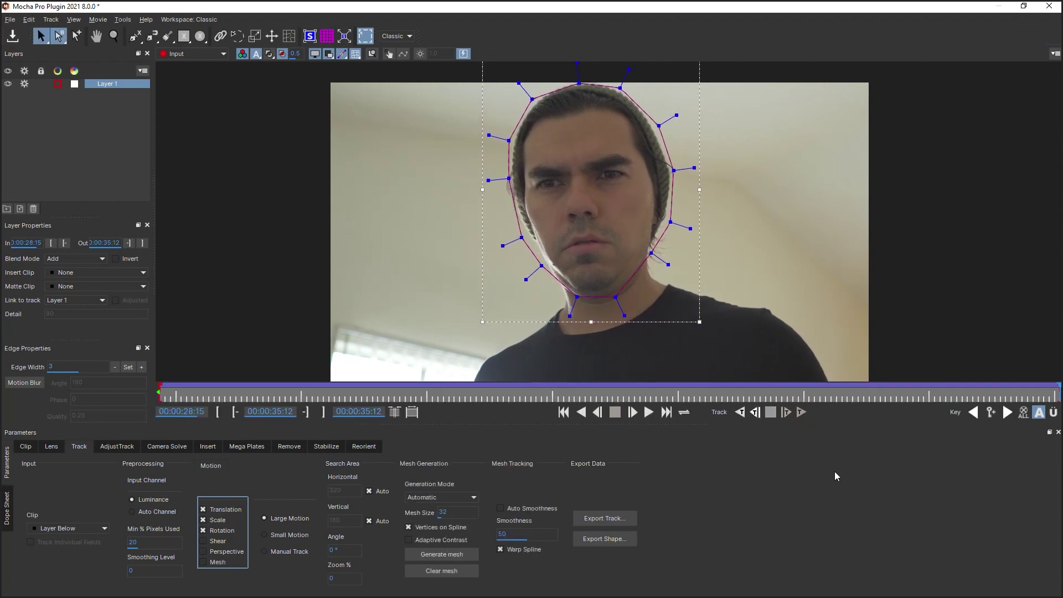
{"action": "left_click", "coordinate": [1056, 9]}
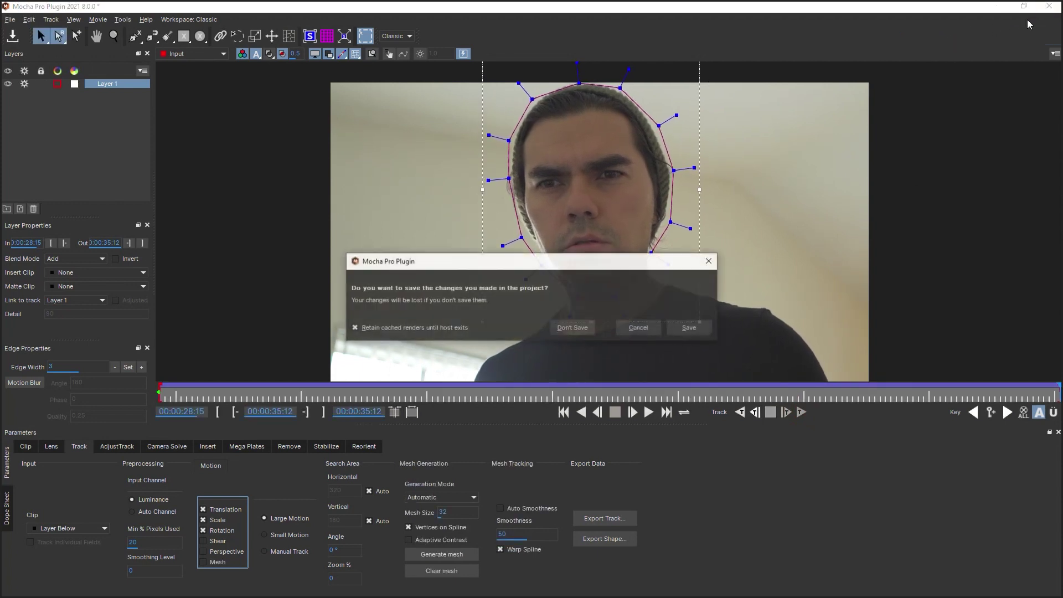
{"action": "left_click", "coordinate": [691, 326]}
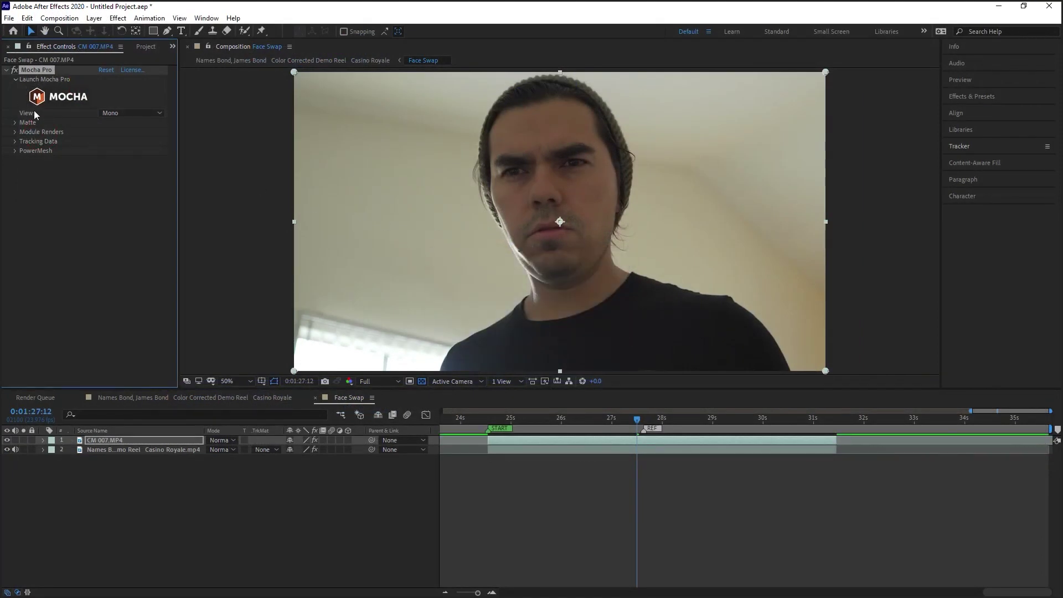
Step: Set the Mocha Pro render module on CM 007 to Stabilize and enable Render
{"action": "left_click", "coordinate": [15, 132]}
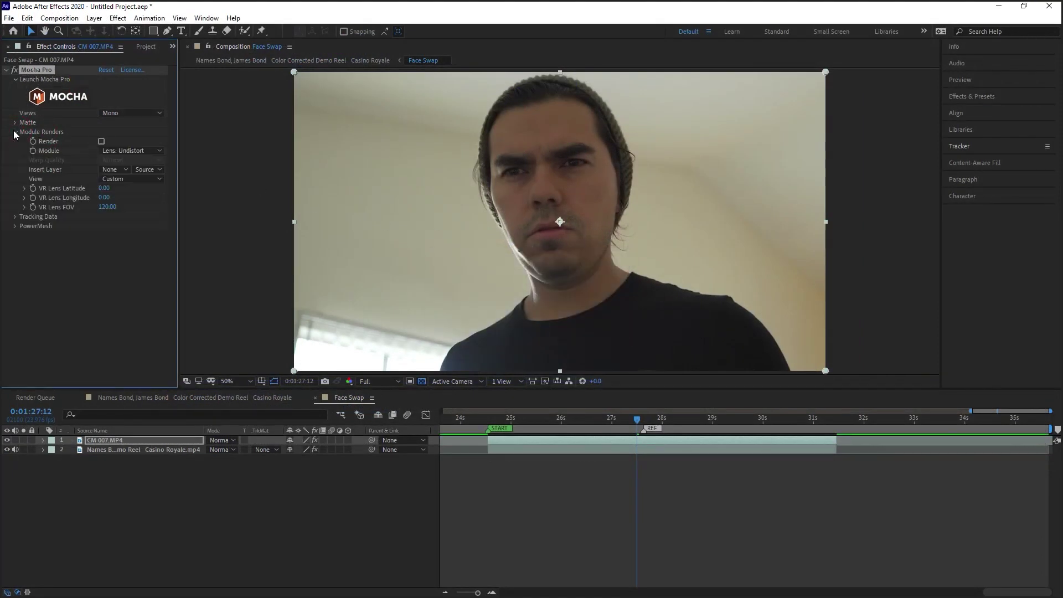
{"action": "left_click", "coordinate": [127, 150]}
{"action": "left_click", "coordinate": [126, 193]}
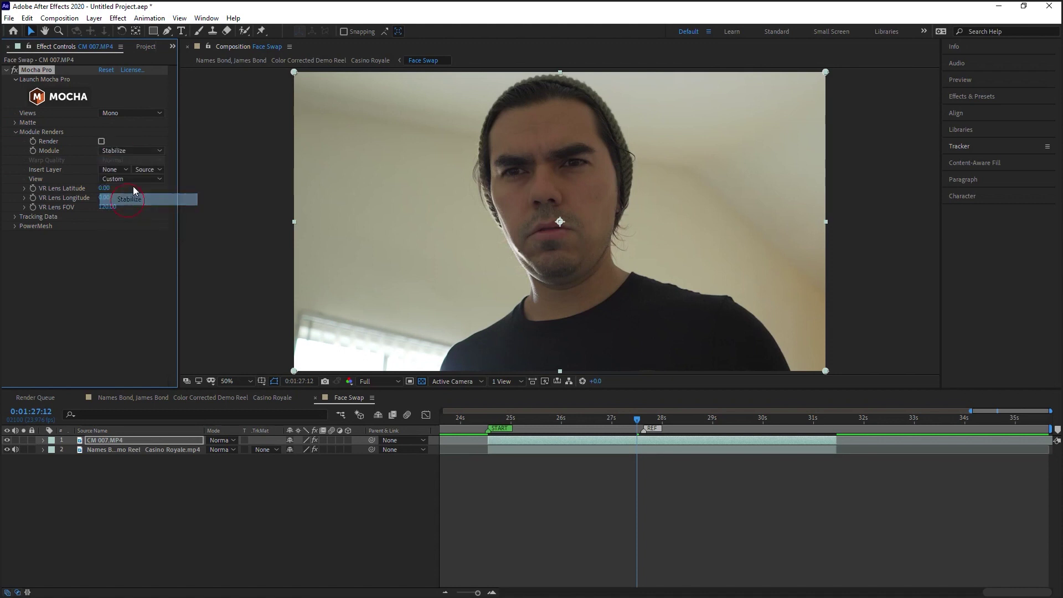
{"action": "left_click", "coordinate": [101, 141]}
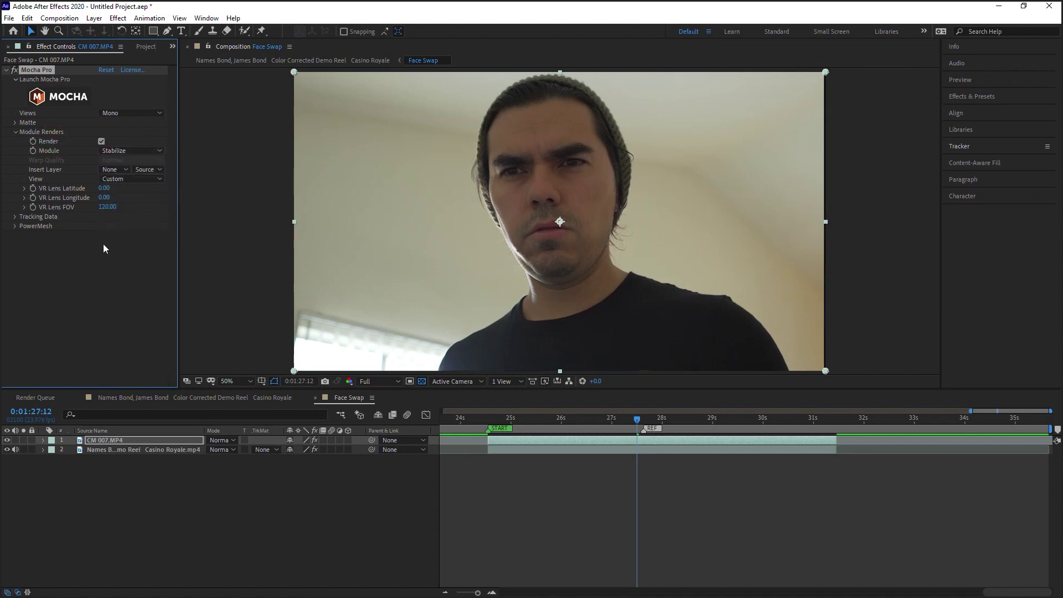
Step: Solo the CM 007 layer and scrub through it to check the head stabilization and frame edges
{"action": "left_click", "coordinate": [105, 441]}
{"action": "left_click", "coordinate": [24, 440]}
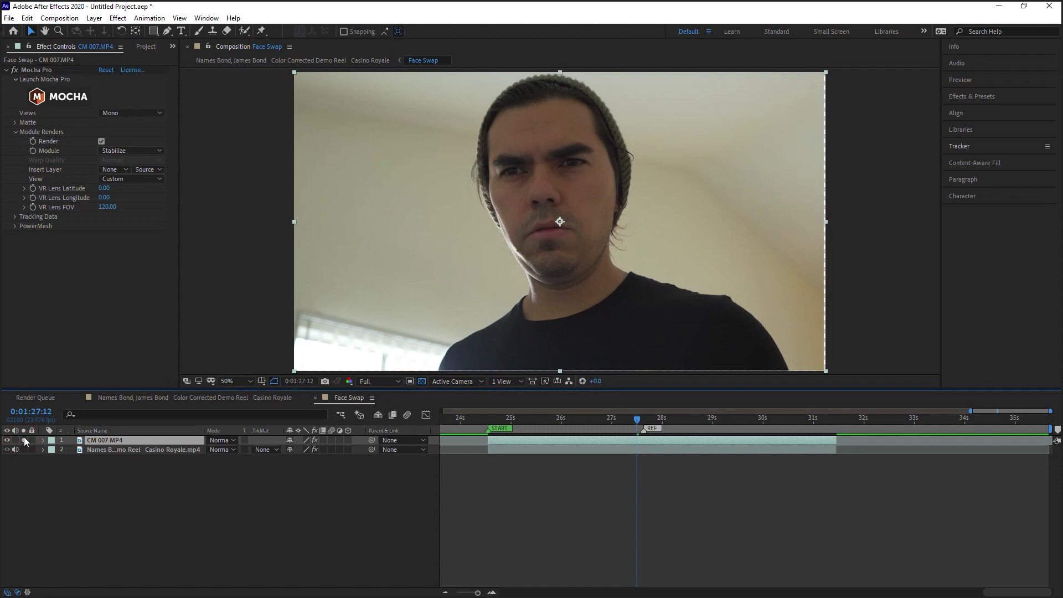
{"action": "left_click", "coordinate": [423, 382]}
{"action": "left_click", "coordinate": [422, 383]}
{"action": "left_click_drag", "start_coordinate": [798, 341], "coordinate": [790, 312]}
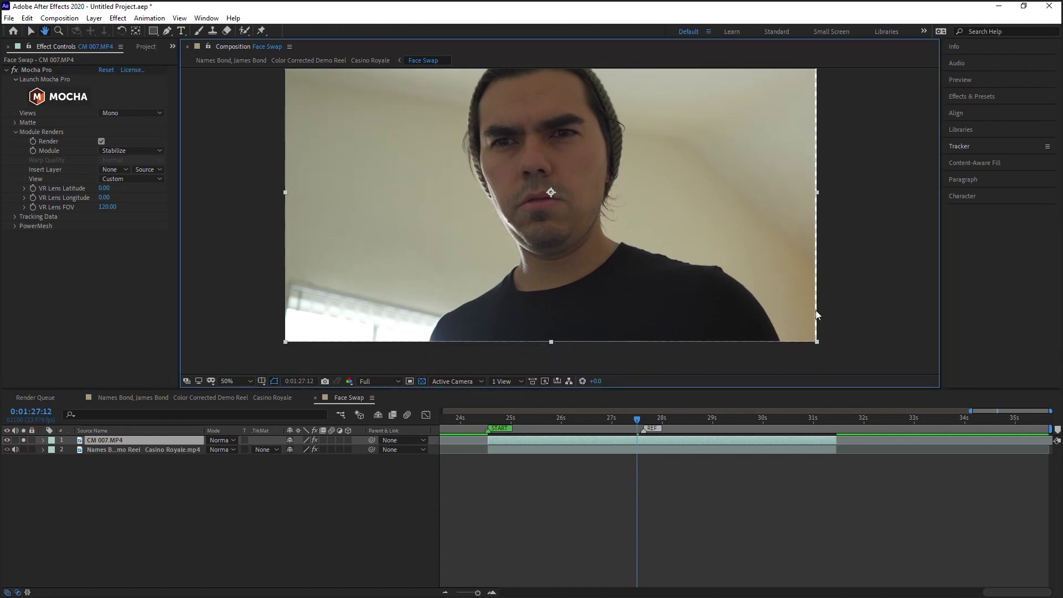
{"action": "left_click_drag", "start_coordinate": [683, 420], "coordinate": [601, 427]}
{"action": "left_click", "coordinate": [732, 423]}
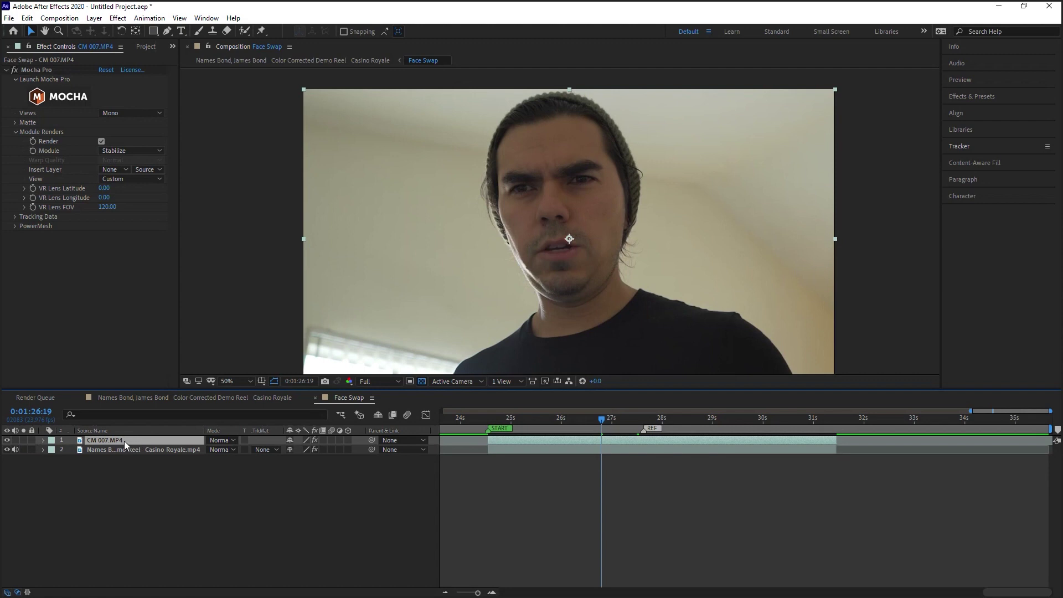
Step: Pre-compose the CM 007 layer into a new composition named Stabilize, moving all attributes into it
{"action": "left_click", "coordinate": [96, 19]}
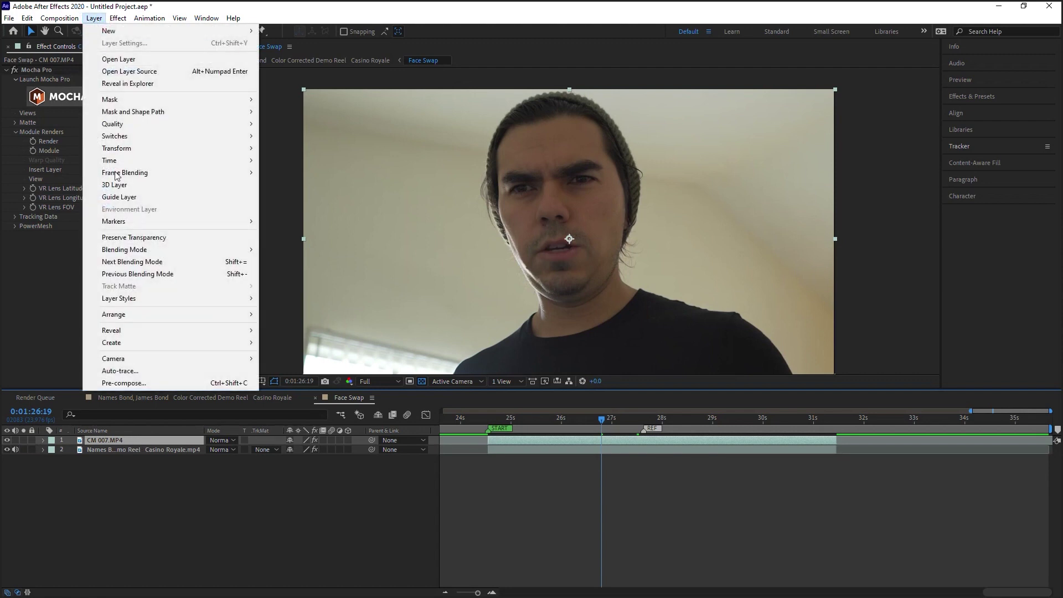
{"action": "left_click", "coordinate": [138, 383]}
{"action": "left_click", "coordinate": [561, 210]}
{"action": "key", "text": "ctrl+a"}
{"action": "type", "text": "St"}
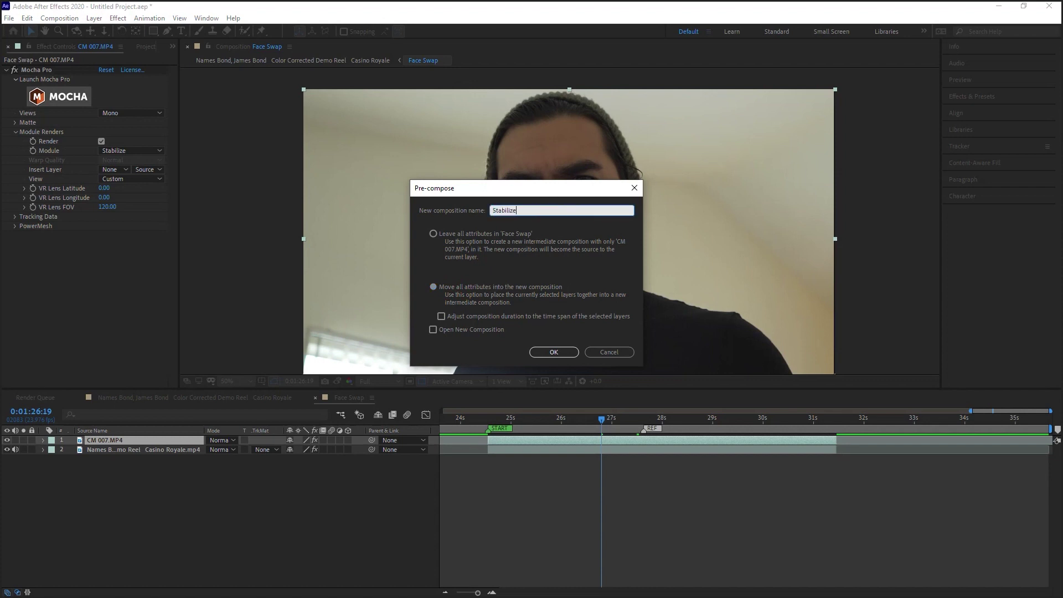
{"action": "key", "text": "Return"}
Step: Trim the Stabilize layer to match the Casino Royale clip's span and return to the REF marker
{"action": "left_click_drag", "start_coordinate": [531, 419], "coordinate": [489, 429]}
{"action": "left_click", "coordinate": [833, 421]}
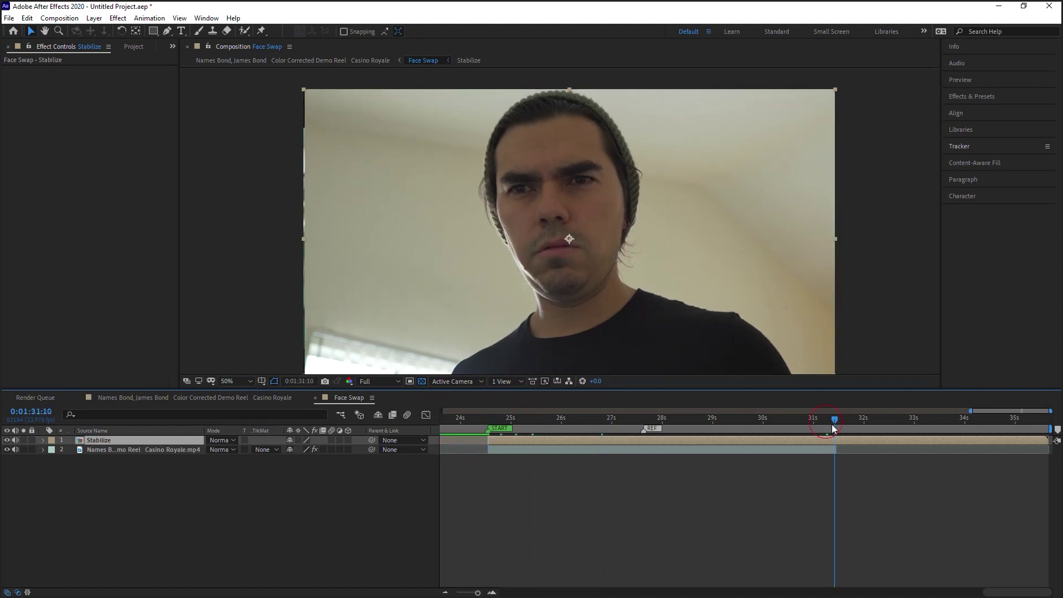
{"action": "mouse_move", "coordinate": [658, 427]}
{"action": "left_mouse_down"}
{"action": "mouse_move", "coordinate": [600, 424]}
{"action": "mouse_move", "coordinate": [644, 427]}
{"action": "left_mouse_up"}
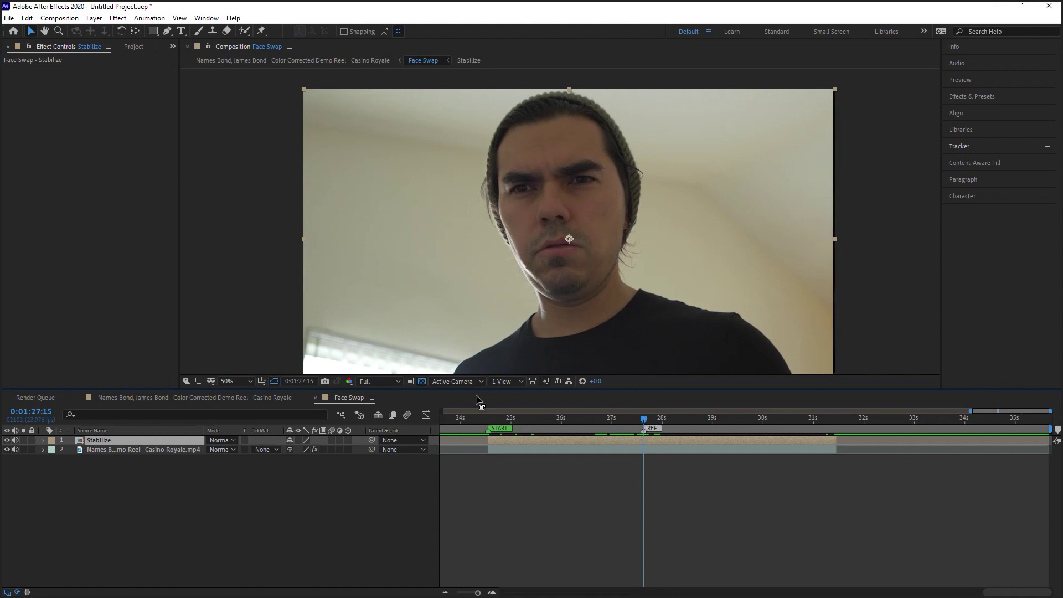
Step: Draw a closed Pen mask on the Stabilize layer around the face, from just above the eyebrows to the chin
{"action": "left_click", "coordinate": [166, 31]}
{"action": "left_click", "coordinate": [546, 163]}
{"action": "left_click", "coordinate": [502, 176]}
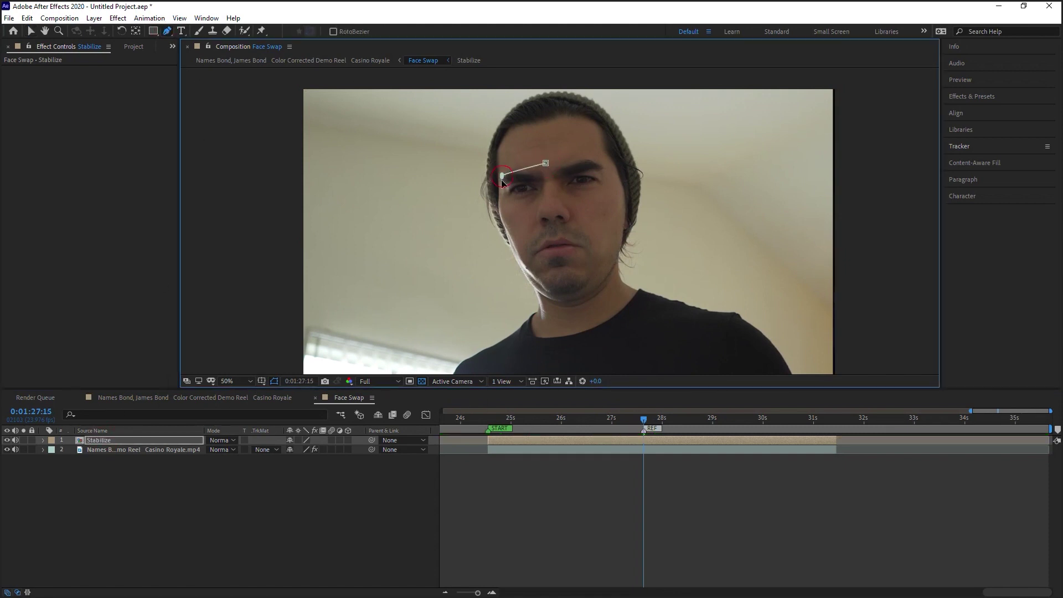
{"action": "left_click_drag", "start_coordinate": [523, 254], "coordinate": [574, 285]}
{"action": "left_click_drag", "start_coordinate": [605, 228], "coordinate": [610, 207]}
{"action": "left_click_drag", "start_coordinate": [596, 159], "coordinate": [576, 152]}
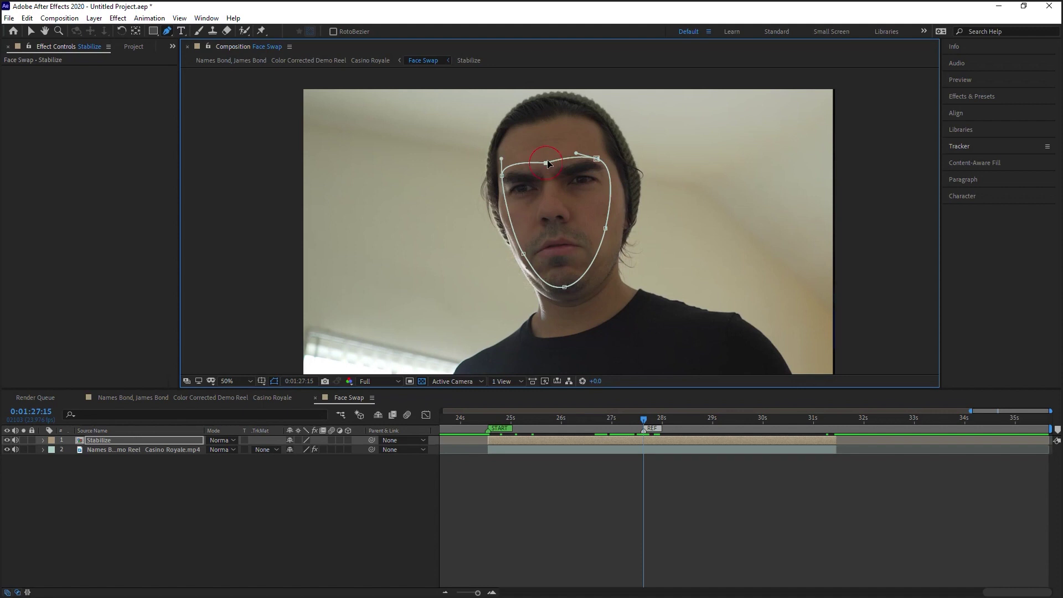
{"action": "left_click", "coordinate": [546, 162]}
Step: Centre the Stabilize layer's anchor point in the masked face and move the face over Bond's
{"action": "left_click", "coordinate": [118, 441]}
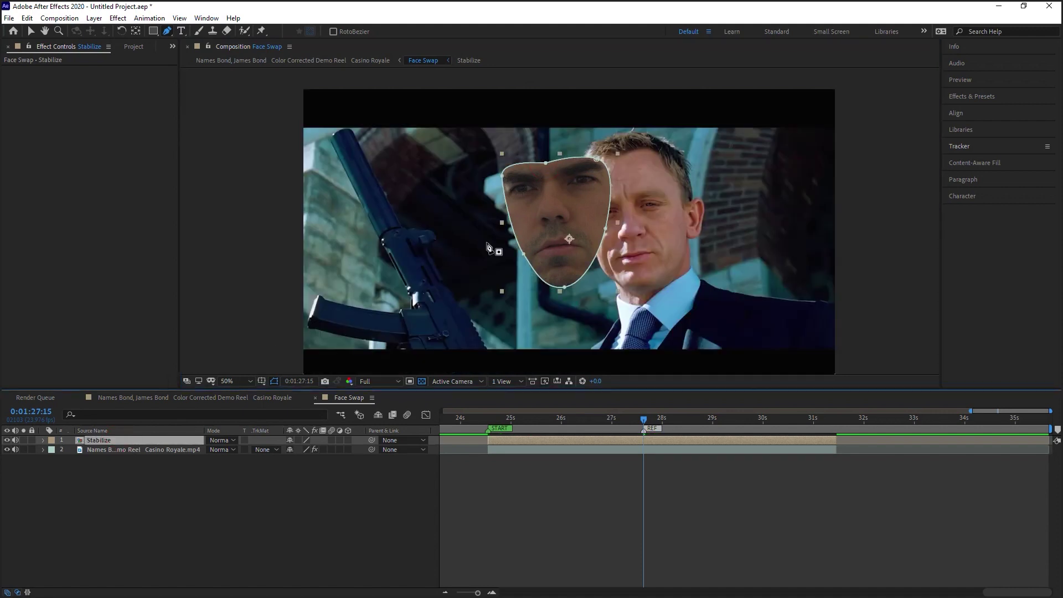
{"action": "key", "text": "ctrl+alt+Home"}
{"action": "key", "text": "v"}
{"action": "left_click_drag", "start_coordinate": [576, 229], "coordinate": [646, 230]}
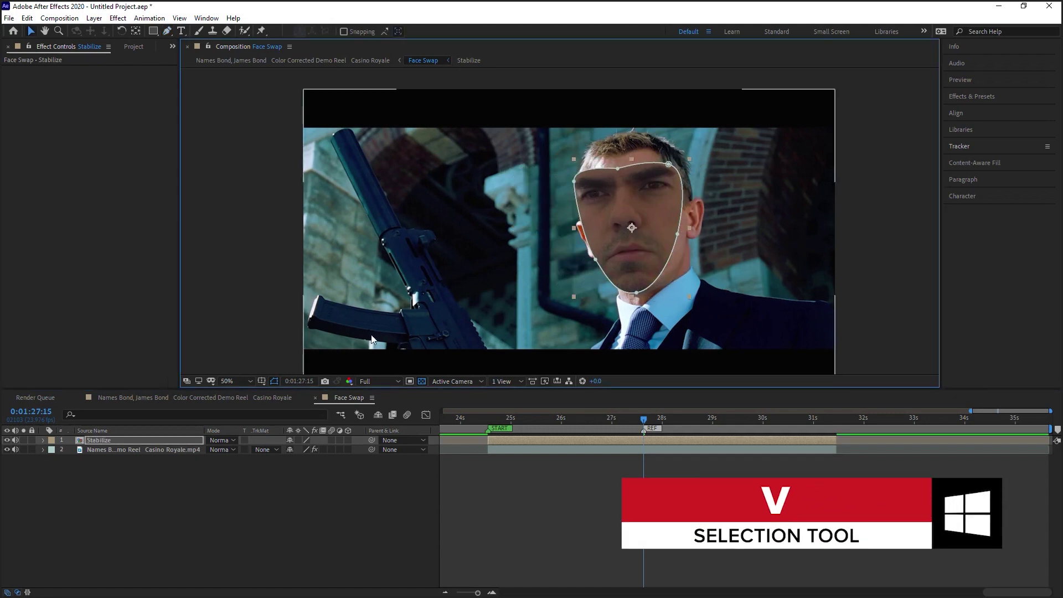
Step: Scale the Stabilize layer to 78% and rotate it slightly counterclockwise to match Bond's head
{"action": "key", "text": "s"}
{"action": "left_click", "coordinate": [305, 450]}
{"action": "type", "text": "78"}
{"action": "key", "text": "Return"}
{"action": "scroll", "coordinate": [609, 222], "scroll_direction": "up", "scroll_amount": 2}
{"action": "left_click_drag", "start_coordinate": [696, 222], "coordinate": [618, 226]}
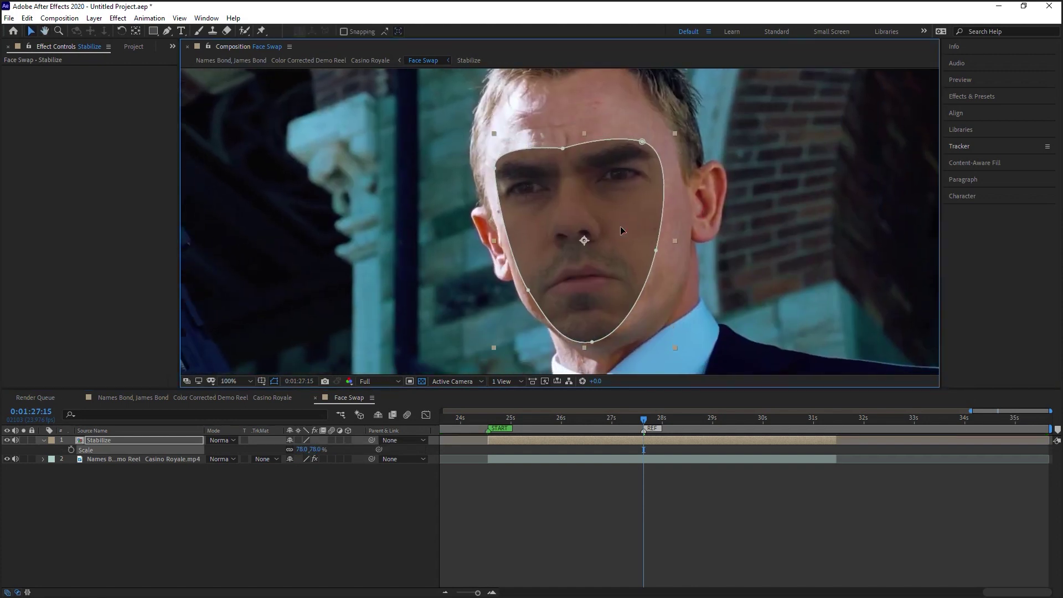
{"action": "key", "text": "w"}
{"action": "left_click_drag", "start_coordinate": [640, 227], "coordinate": [641, 223]}
Step: Align the face layer with Bond's features at reduced opacity, and return its opacity to 100%
{"action": "left_click", "coordinate": [144, 441]}
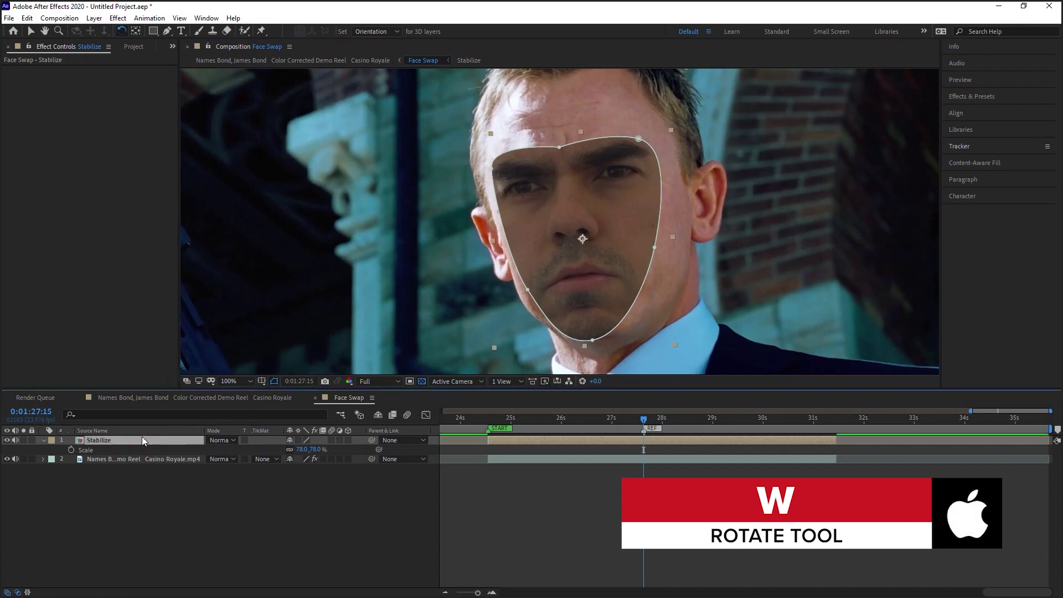
{"action": "key", "text": "t"}
{"action": "mouse_move", "coordinate": [291, 449]}
{"action": "left_mouse_down"}
{"action": "mouse_move", "coordinate": [266, 454]}
{"action": "mouse_move", "coordinate": [275, 453]}
{"action": "left_mouse_up"}
{"action": "key", "text": "v"}
{"action": "left_click_drag", "start_coordinate": [611, 257], "coordinate": [634, 241]}
{"action": "key", "text": "w"}
{"action": "key", "text": "v"}
{"action": "left_click_drag", "start_coordinate": [294, 450], "coordinate": [349, 442]}
Step: Adjust the mask points at the jaw, chin, brow and temple to follow the face more closely
{"action": "mouse_move", "coordinate": [532, 293]}
{"action": "left_mouse_down"}
{"action": "mouse_move", "coordinate": [548, 316]}
{"action": "mouse_move", "coordinate": [523, 287]}
{"action": "left_mouse_up"}
{"action": "mouse_move", "coordinate": [595, 343]}
{"action": "left_mouse_down"}
{"action": "mouse_move", "coordinate": [646, 336]}
{"action": "mouse_move", "coordinate": [593, 339]}
{"action": "left_mouse_up"}
{"action": "left_click_drag", "start_coordinate": [562, 151], "coordinate": [565, 149]}
{"action": "left_click_drag", "start_coordinate": [496, 170], "coordinate": [498, 142]}
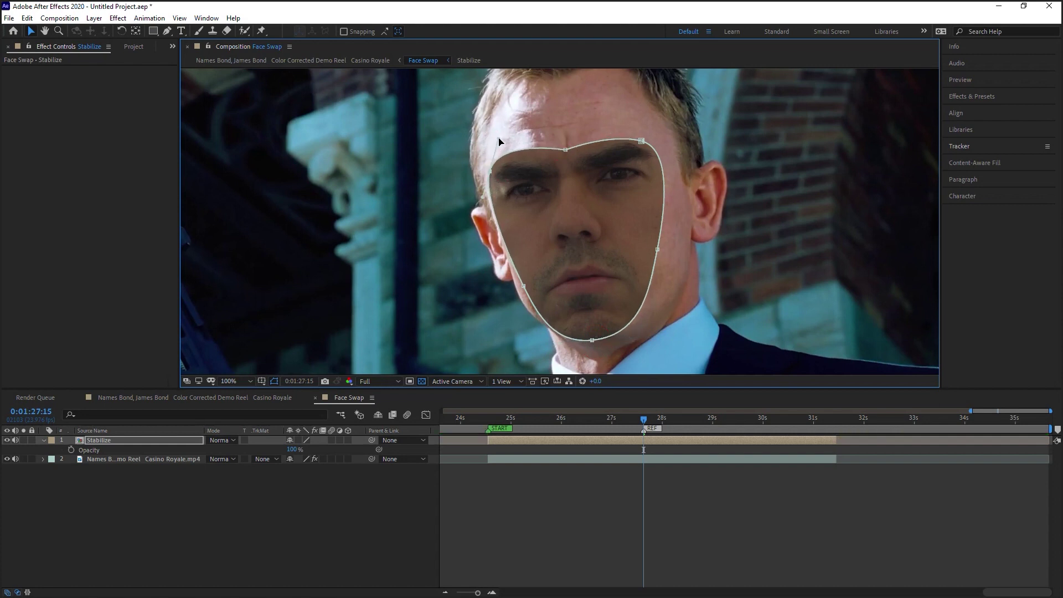
Step: Set the Mask Feather of the Stabilize layer's face mask to 35 pixels and deselect the layer
{"action": "left_click", "coordinate": [131, 442]}
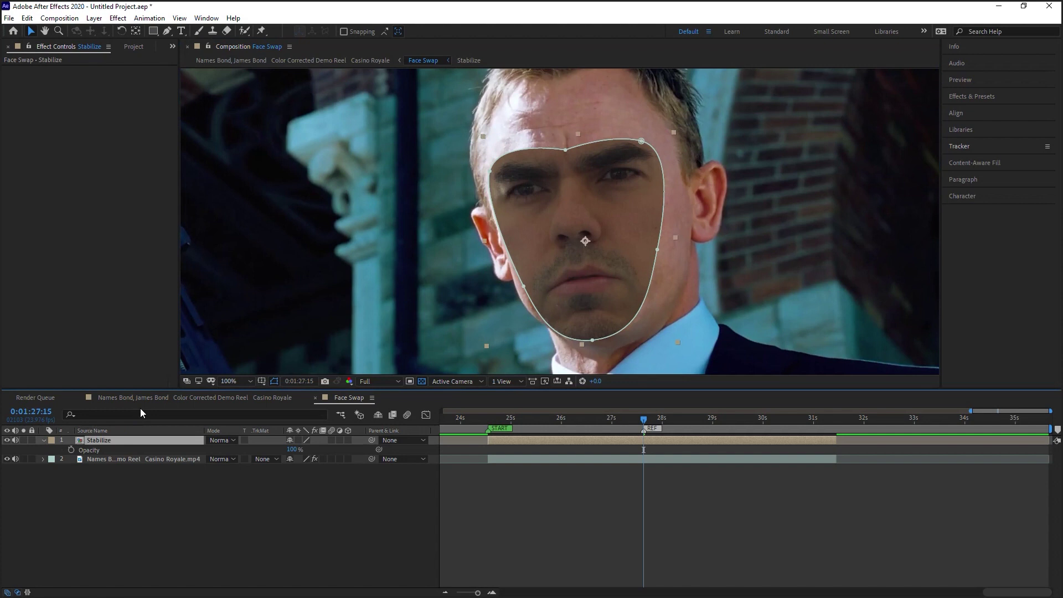
{"action": "key", "text": "m"}
{"action": "key", "text": "m"}
{"action": "key", "text": "m"}
{"action": "key", "text": "m"}
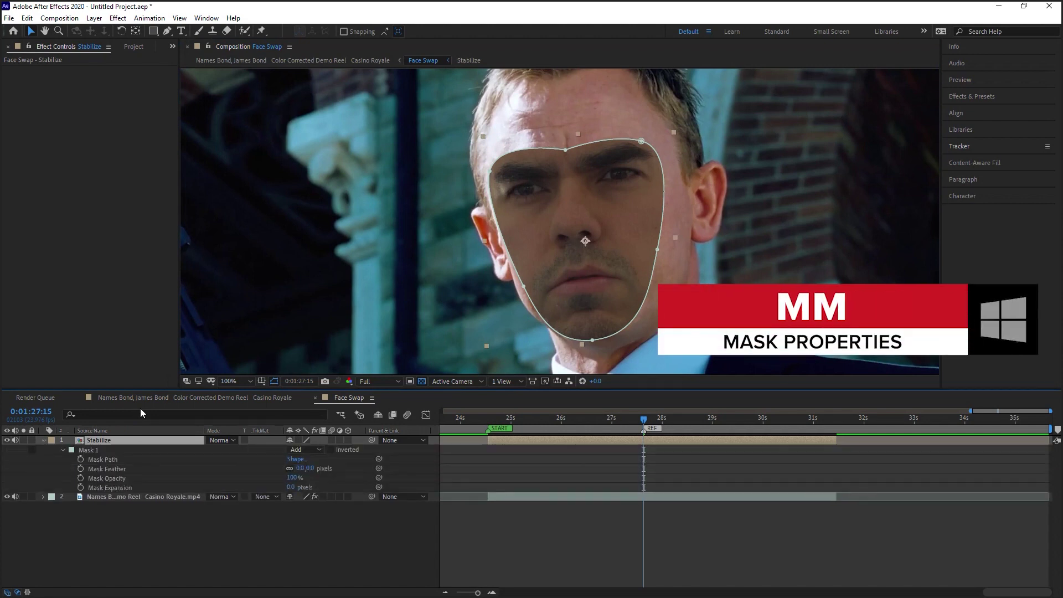
{"action": "left_click", "coordinate": [89, 450]}
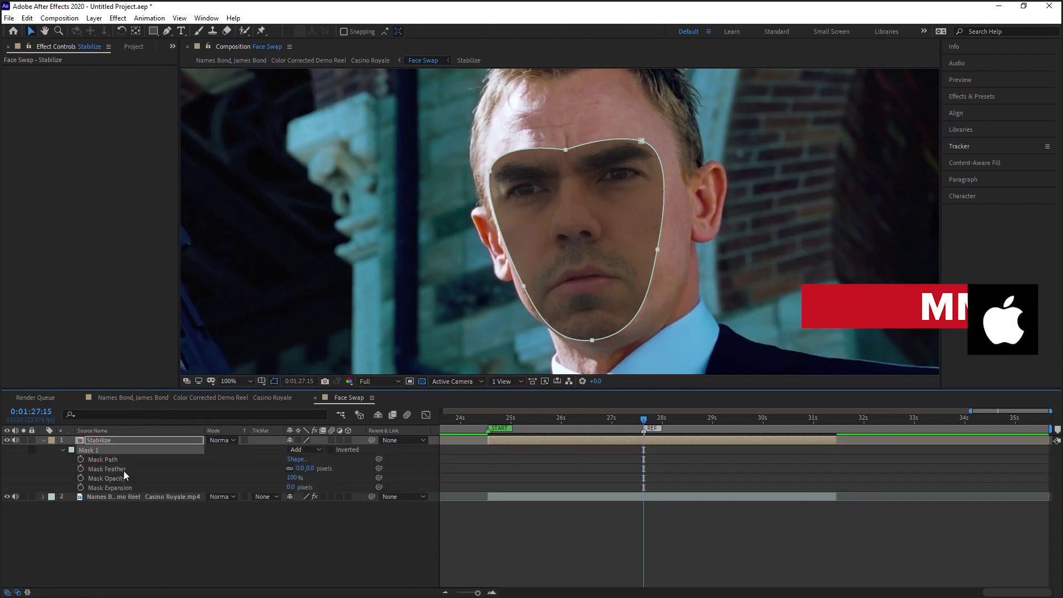
{"action": "left_click", "coordinate": [311, 468]}
{"action": "type", "text": "35"}
{"action": "key", "text": "Return"}
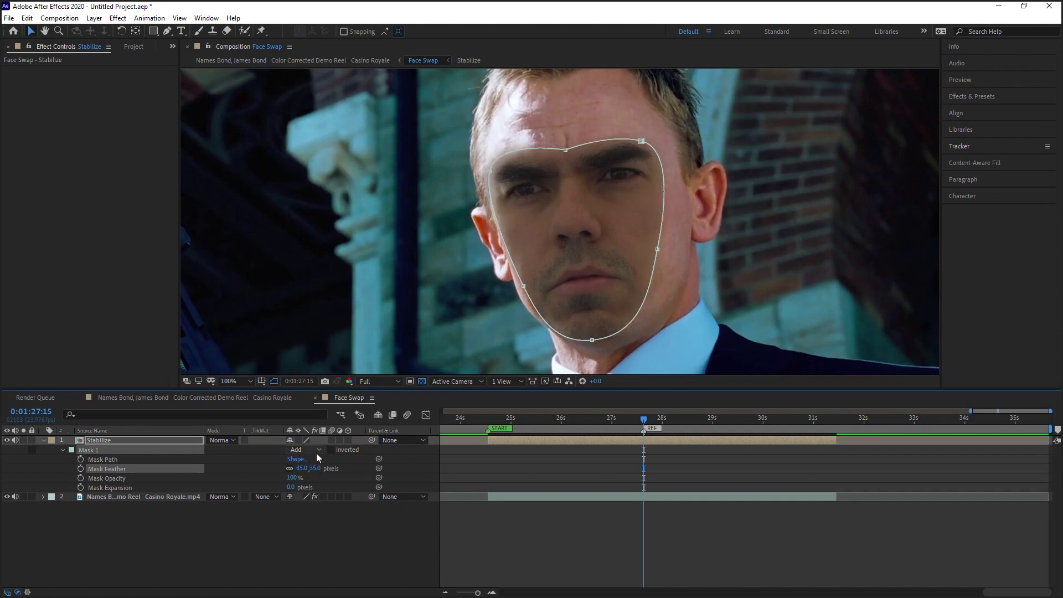
{"action": "left_click", "coordinate": [307, 538]}
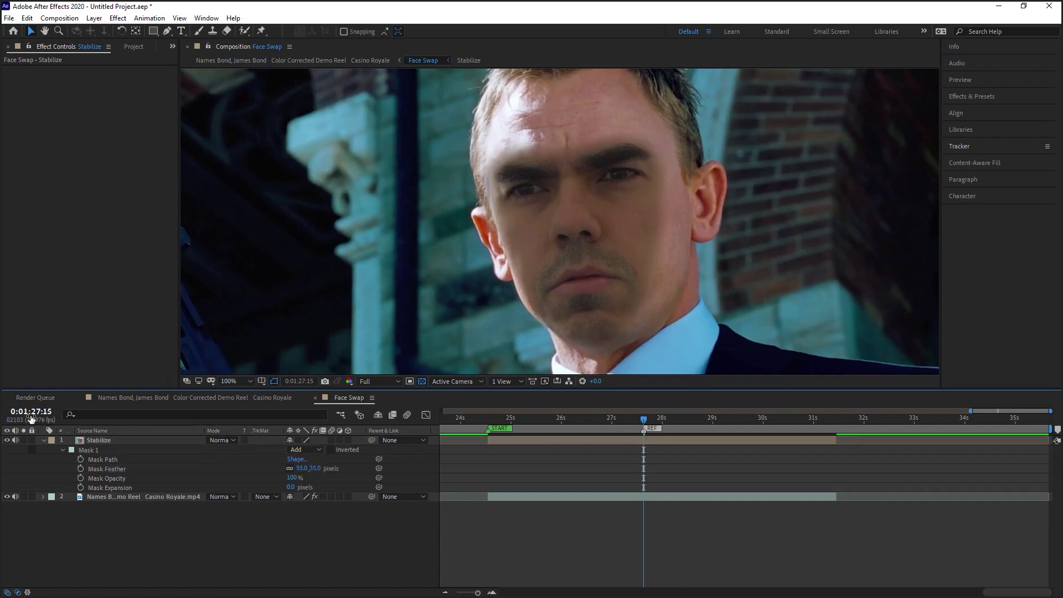
Step: Preview the swapped face in motion and compare it with the original, both close up and in the full frame
{"action": "mouse_move", "coordinate": [645, 421]}
{"action": "left_mouse_down"}
{"action": "mouse_move", "coordinate": [516, 431]}
{"action": "mouse_move", "coordinate": [757, 431]}
{"action": "mouse_move", "coordinate": [644, 429]}
{"action": "left_mouse_up"}
{"action": "key", "text": "space"}
{"action": "left_click_drag", "start_coordinate": [722, 277], "coordinate": [722, 286]}
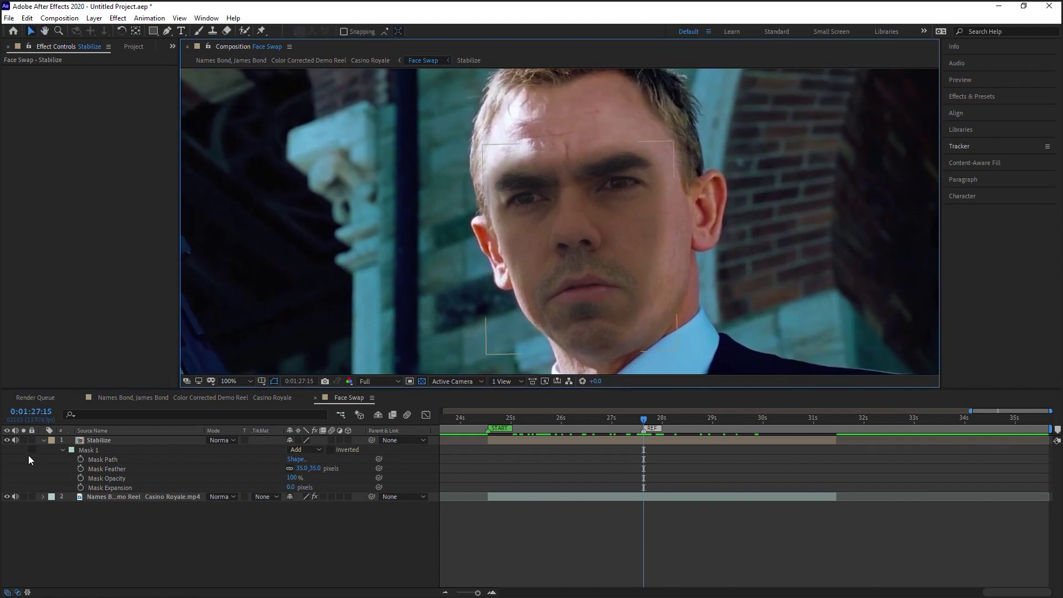
{"action": "left_click", "coordinate": [8, 441]}
{"action": "left_click", "coordinate": [8, 441]}
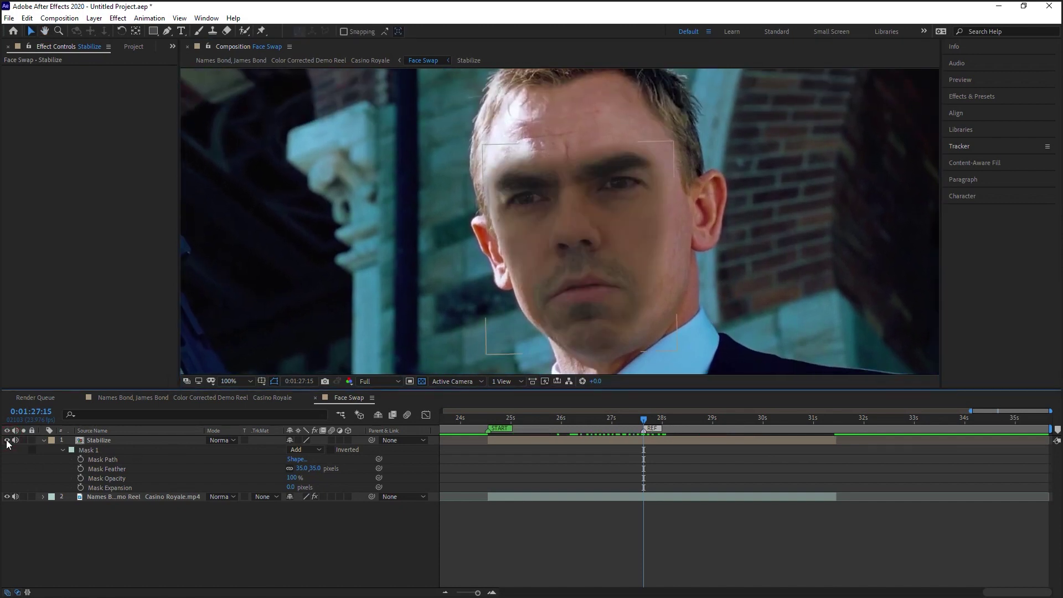
{"action": "left_click", "coordinate": [144, 440]}
{"action": "key", "text": "comma"}
{"action": "left_click", "coordinate": [369, 521]}
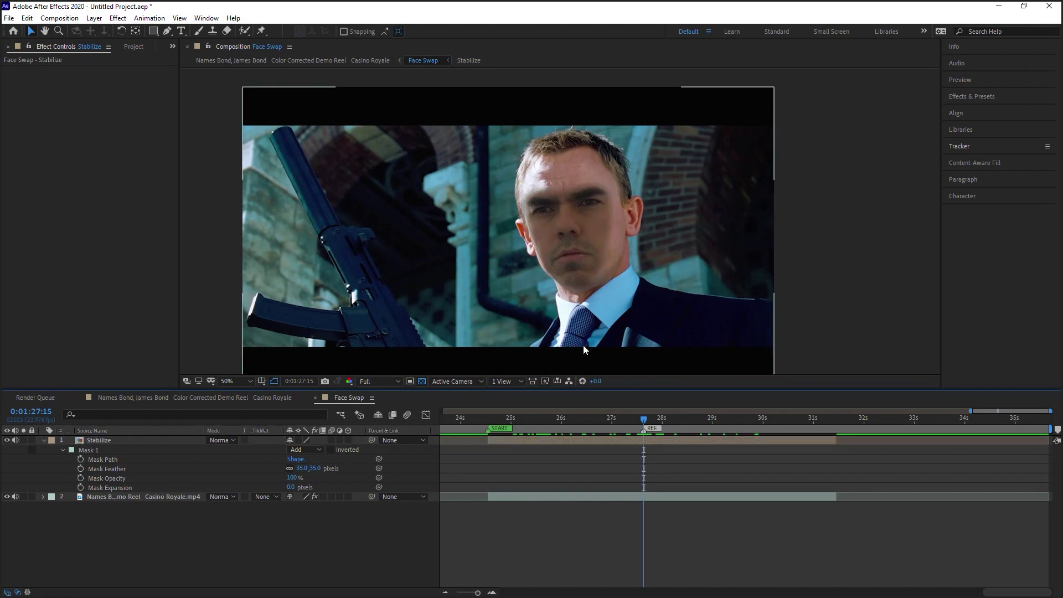
{"action": "key", "text": "period"}
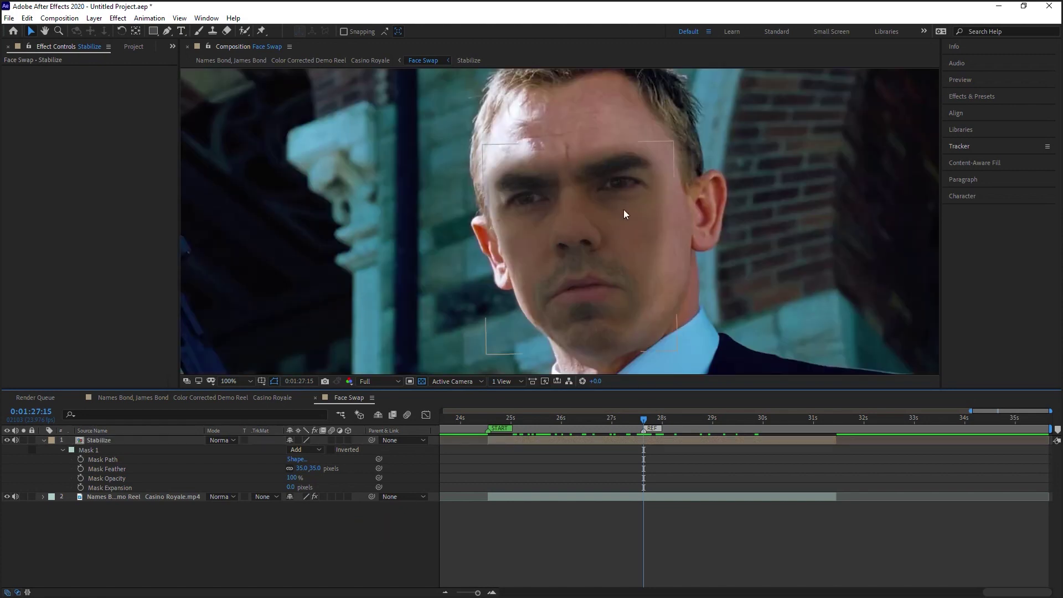
{"action": "left_click", "coordinate": [636, 242]}
{"action": "key", "text": "Down"}
{"action": "left_click", "coordinate": [370, 517]}
{"action": "mouse_move", "coordinate": [629, 285]}
{"action": "left_mouse_down"}
{"action": "mouse_move", "coordinate": [612, 283]}
{"action": "mouse_move", "coordinate": [619, 288]}
{"action": "left_mouse_up"}
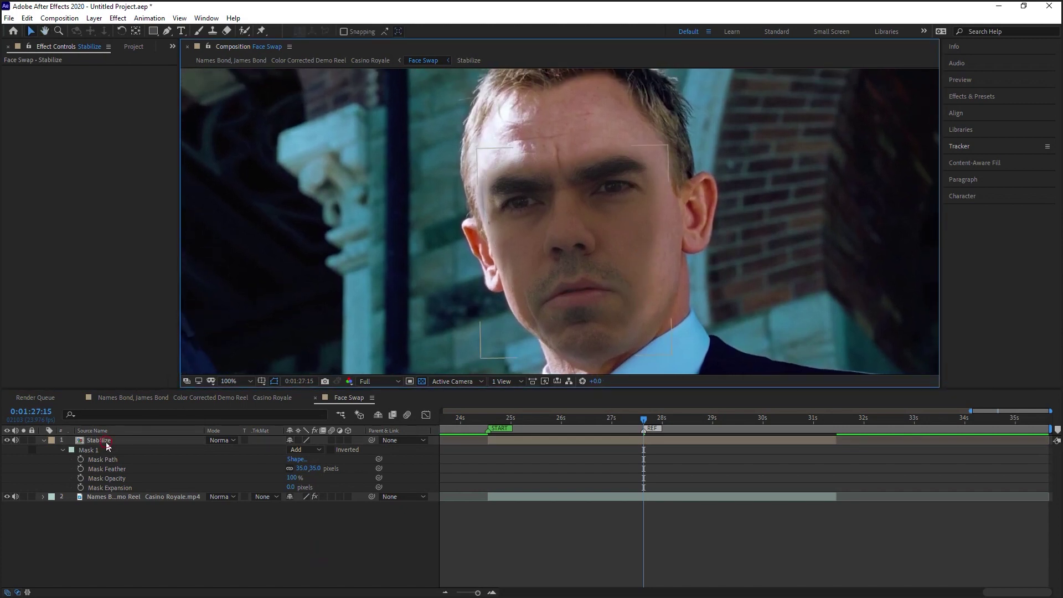
Step: Apply the Levels color correction effect to the Stabilize layer
{"action": "left_click", "coordinate": [536, 178]}
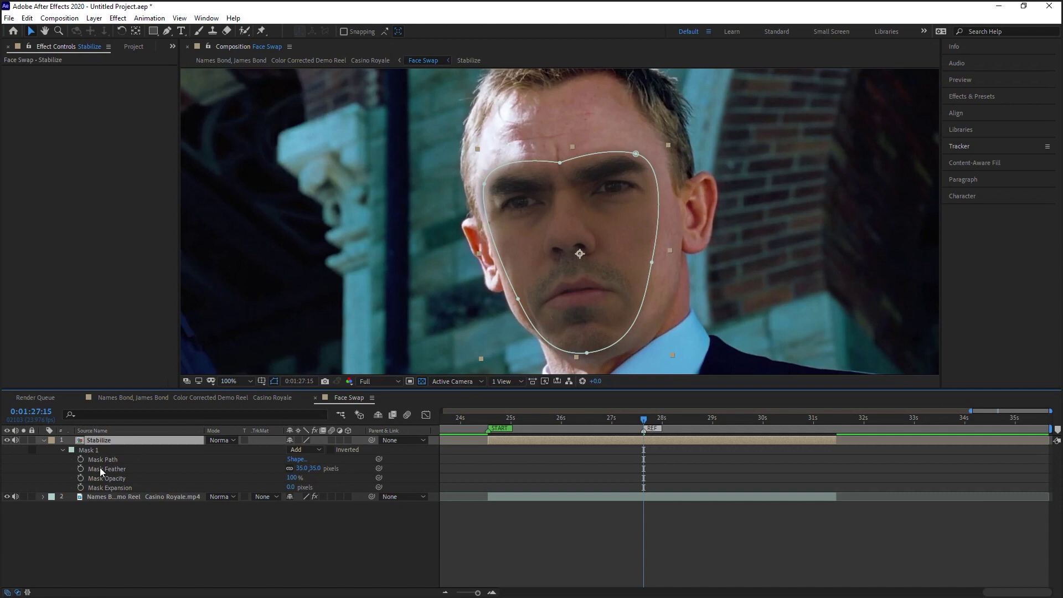
{"action": "left_click", "coordinate": [47, 440]}
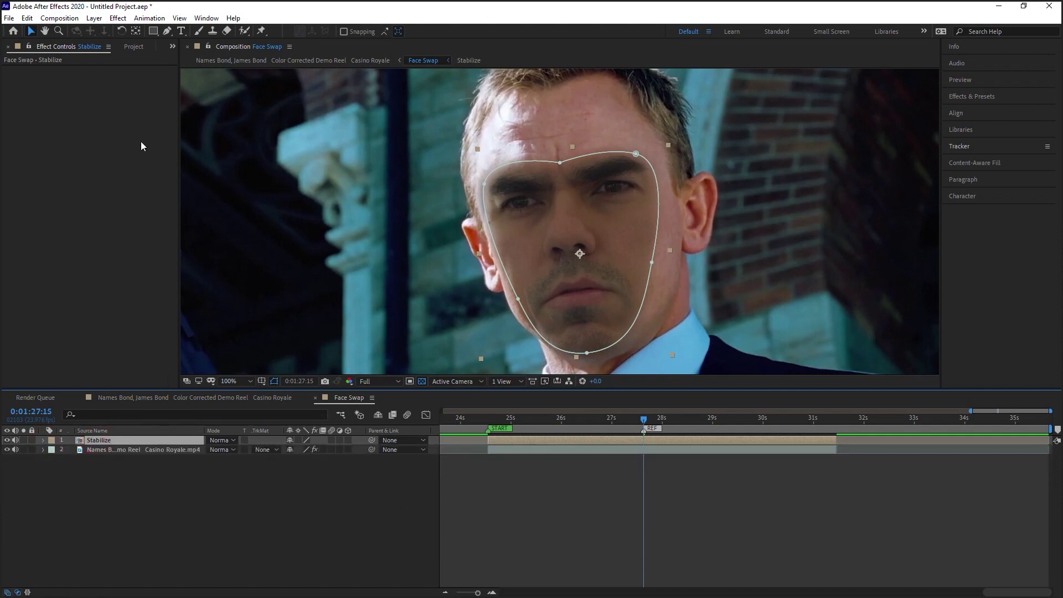
{"action": "left_click", "coordinate": [119, 20]}
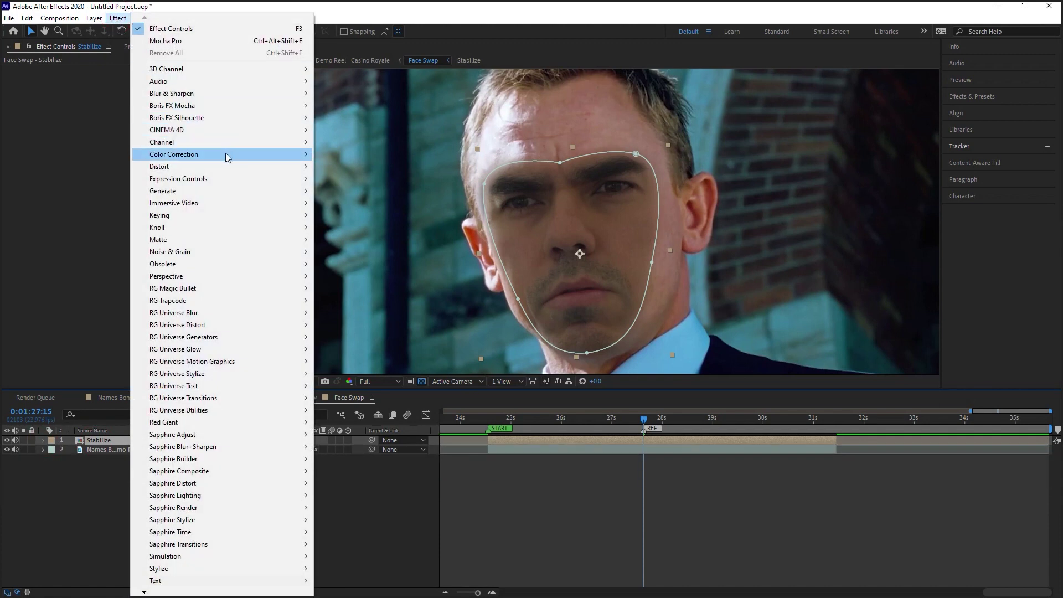
{"action": "mouse_move", "coordinate": [238, 159]}
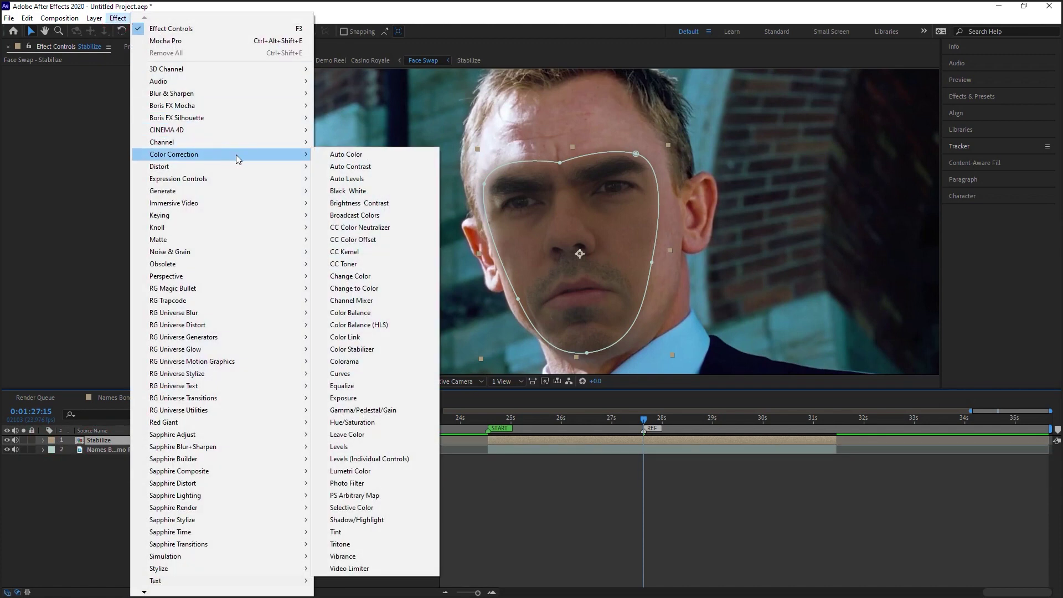
{"action": "left_click", "coordinate": [339, 447]}
Step: Display only the red channel and set the Levels Red Input White to 199 and Red Input Black to 7
{"action": "left_click", "coordinate": [355, 386]}
{"action": "left_click", "coordinate": [368, 410]}
{"action": "left_click", "coordinate": [124, 79]}
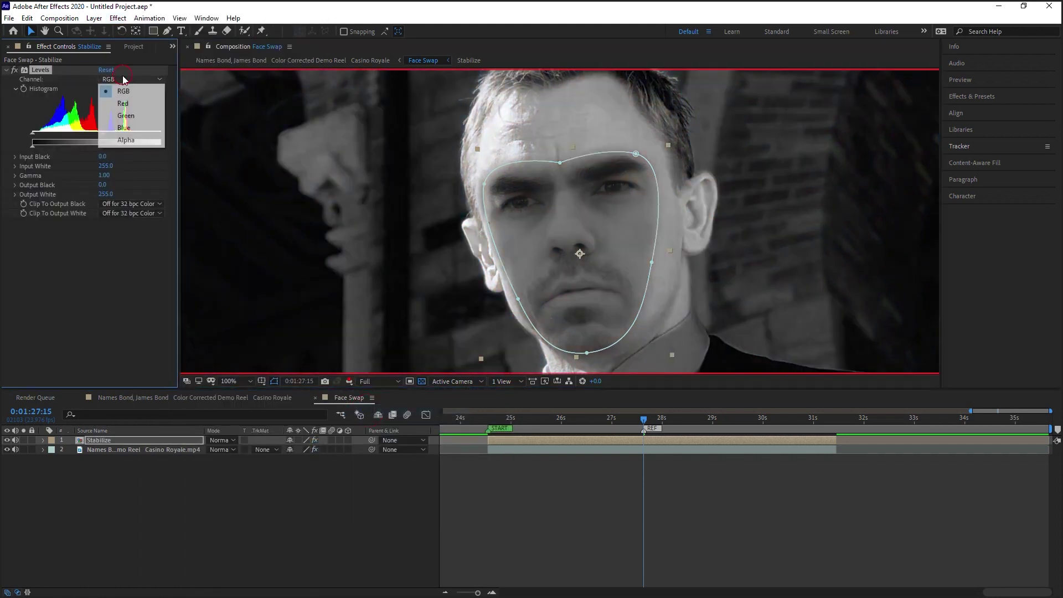
{"action": "left_click", "coordinate": [109, 105]}
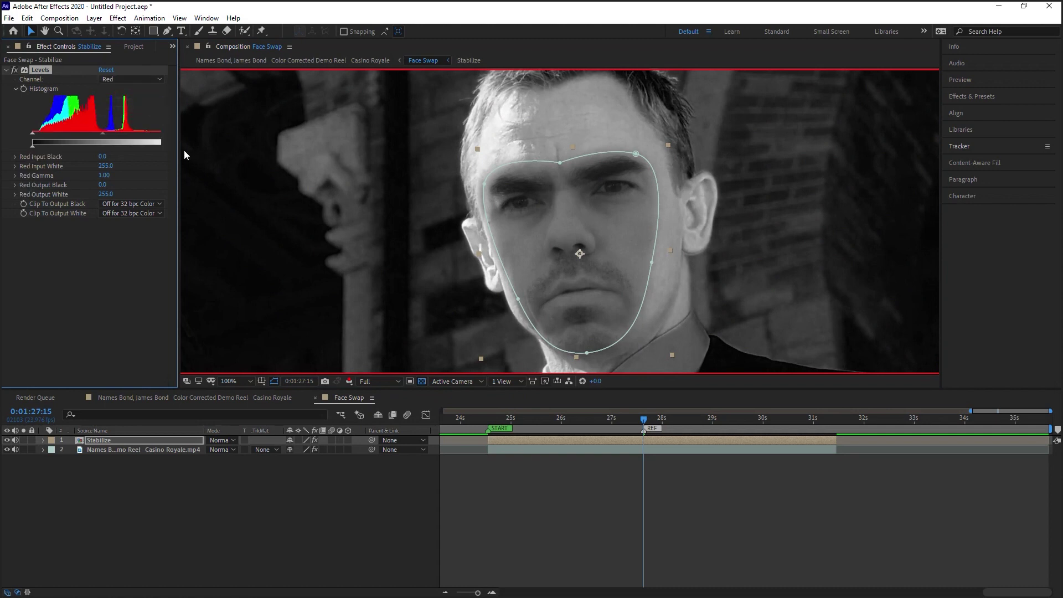
{"action": "left_click_drag", "start_coordinate": [179, 154], "coordinate": [143, 137]}
{"action": "left_click_drag", "start_coordinate": [32, 133], "coordinate": [36, 134]}
Step: Display only the green channel and set the Levels Green Input White to 157 and Green Input Black to 4
{"action": "left_click", "coordinate": [386, 380]}
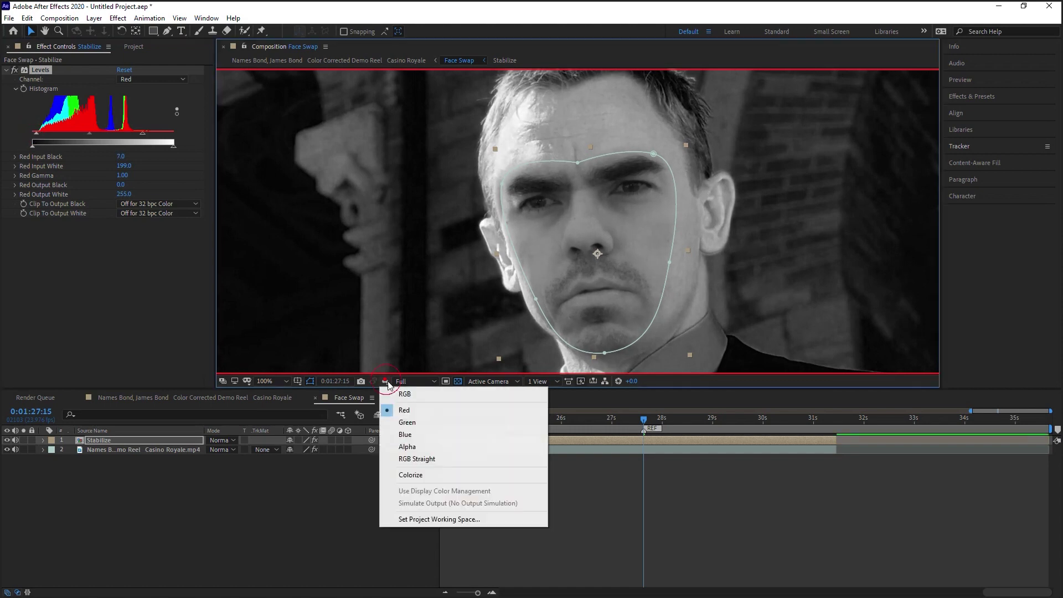
{"action": "left_click", "coordinate": [407, 423]}
{"action": "left_click", "coordinate": [152, 79]}
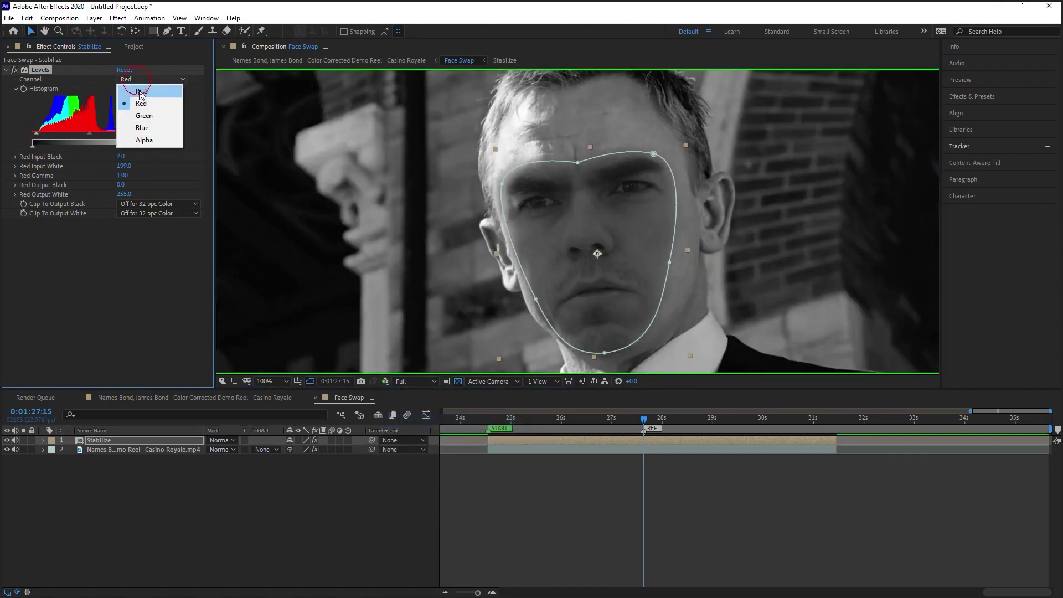
{"action": "left_click", "coordinate": [139, 109]}
{"action": "left_click_drag", "start_coordinate": [174, 137], "coordinate": [120, 143]}
{"action": "left_click_drag", "start_coordinate": [33, 133], "coordinate": [34, 135]}
Step: Display only the blue channel and set the Levels Blue Input White to 135 and Blue Input Black to 7
{"action": "left_click", "coordinate": [384, 380]}
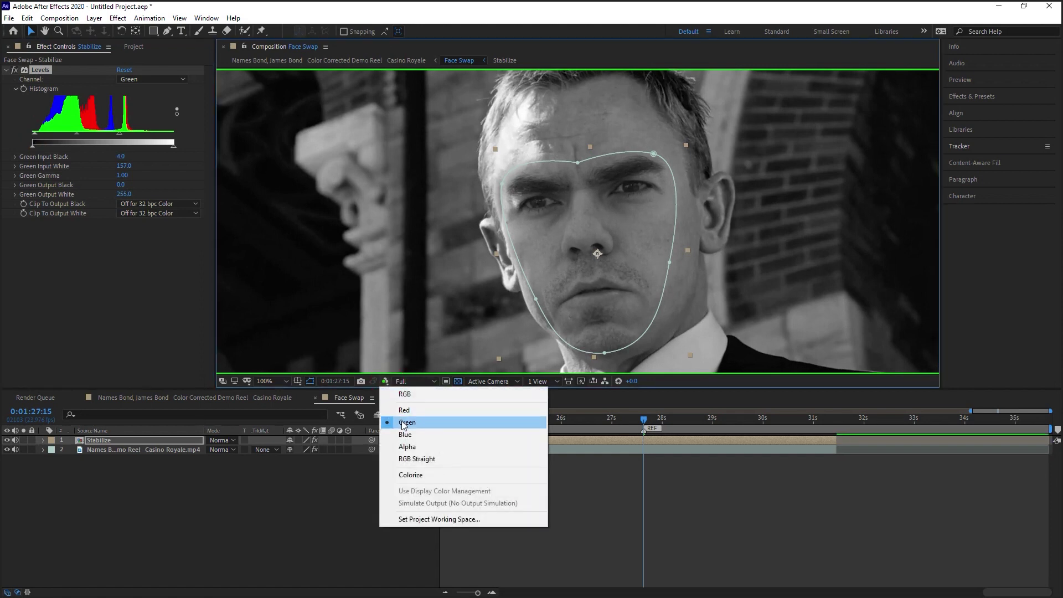
{"action": "left_click", "coordinate": [405, 435]}
{"action": "left_click", "coordinate": [152, 80]}
{"action": "left_click", "coordinate": [163, 128]}
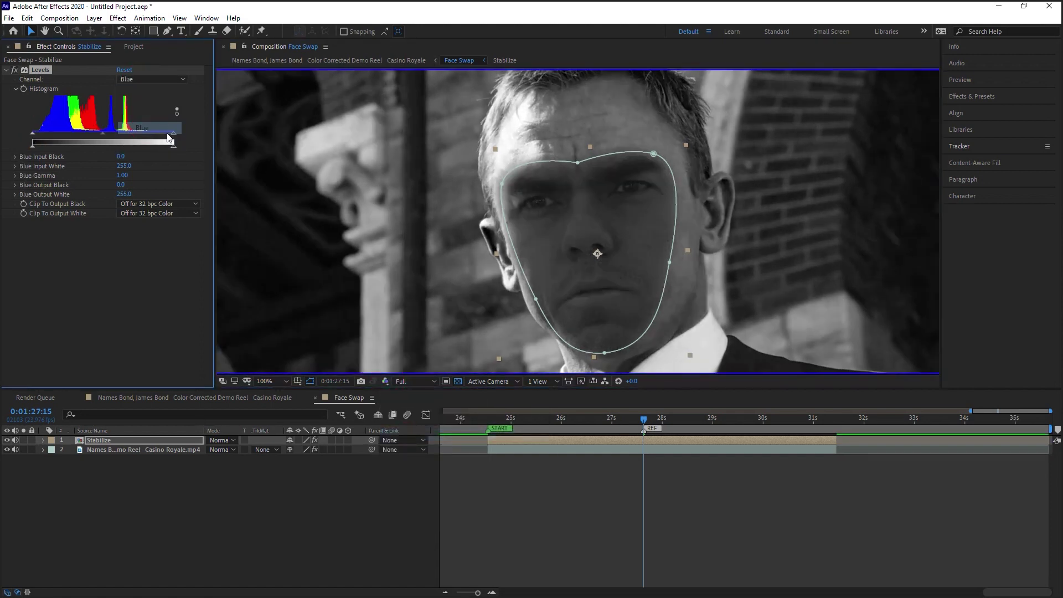
{"action": "left_click_drag", "start_coordinate": [173, 134], "coordinate": [106, 136]}
{"action": "left_click_drag", "start_coordinate": [33, 133], "coordinate": [38, 137]}
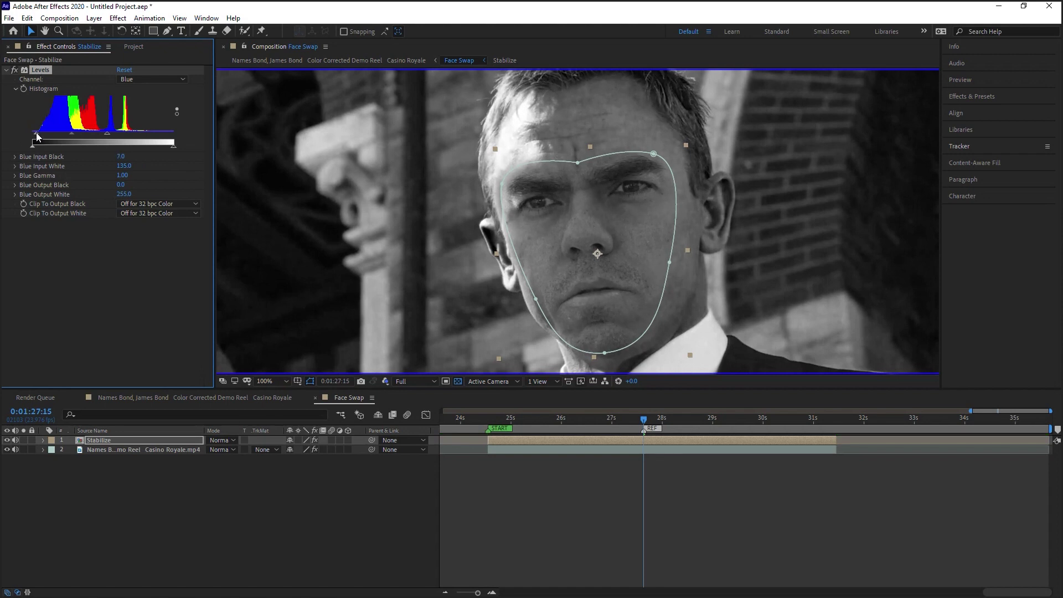
Step: Return both the composition view and the Levels channel to RGB
{"action": "left_click", "coordinate": [385, 381]}
{"action": "left_click", "coordinate": [413, 394]}
{"action": "left_click", "coordinate": [144, 79]}
{"action": "left_click", "coordinate": [143, 92]}
Step: Set the Red Input White of the face layer's Levels effect to 169
{"action": "left_click", "coordinate": [144, 79]}
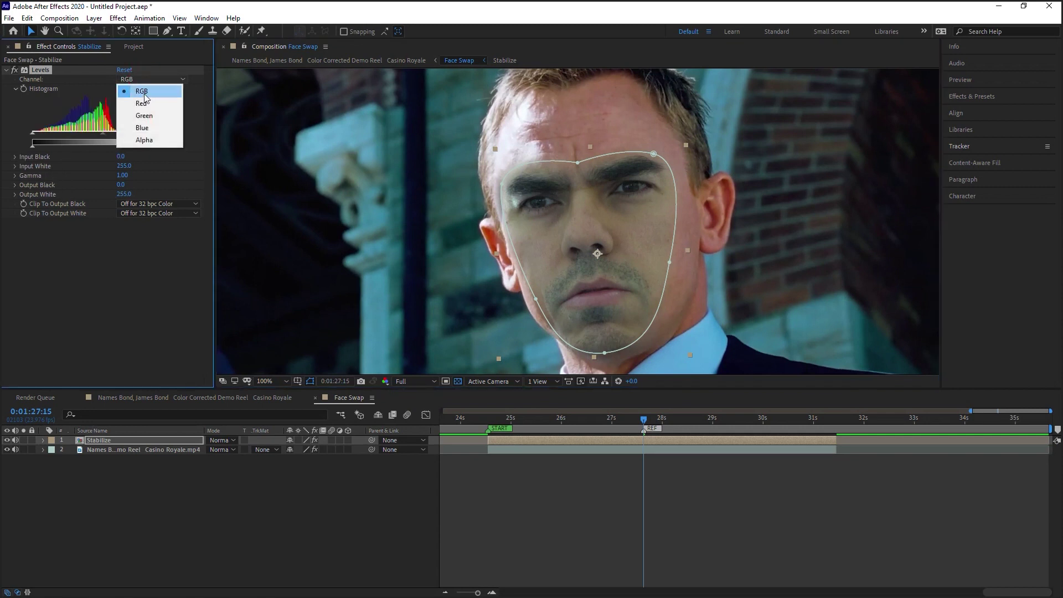
{"action": "left_click", "coordinate": [140, 100]}
{"action": "left_click_drag", "start_coordinate": [143, 137], "coordinate": [127, 139]}
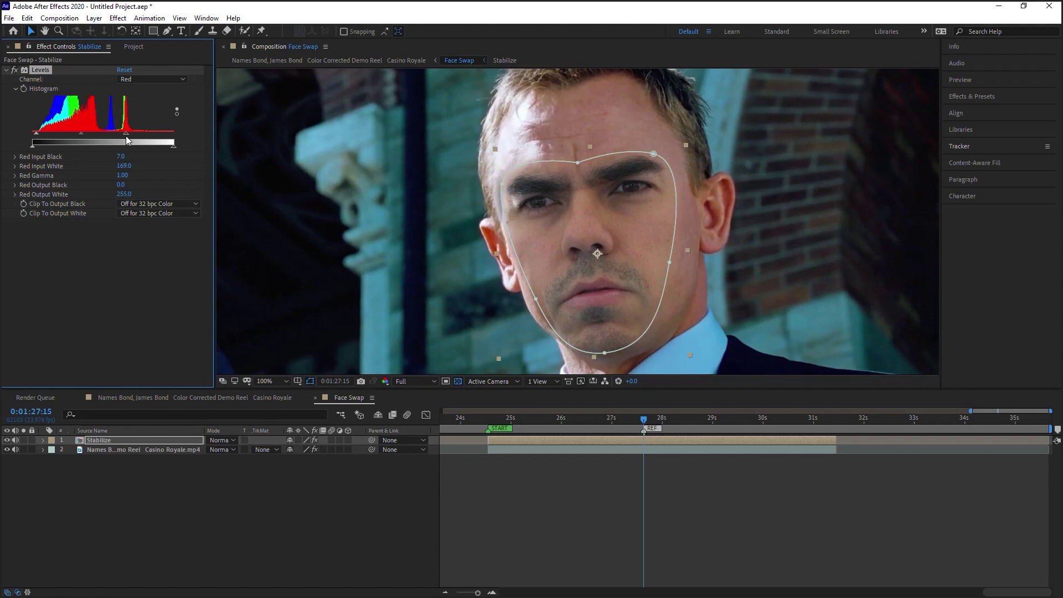
Step: Return the Levels effect to the RGB channel and set Input Black to 20 and Input White to 242
{"action": "left_click", "coordinate": [145, 79]}
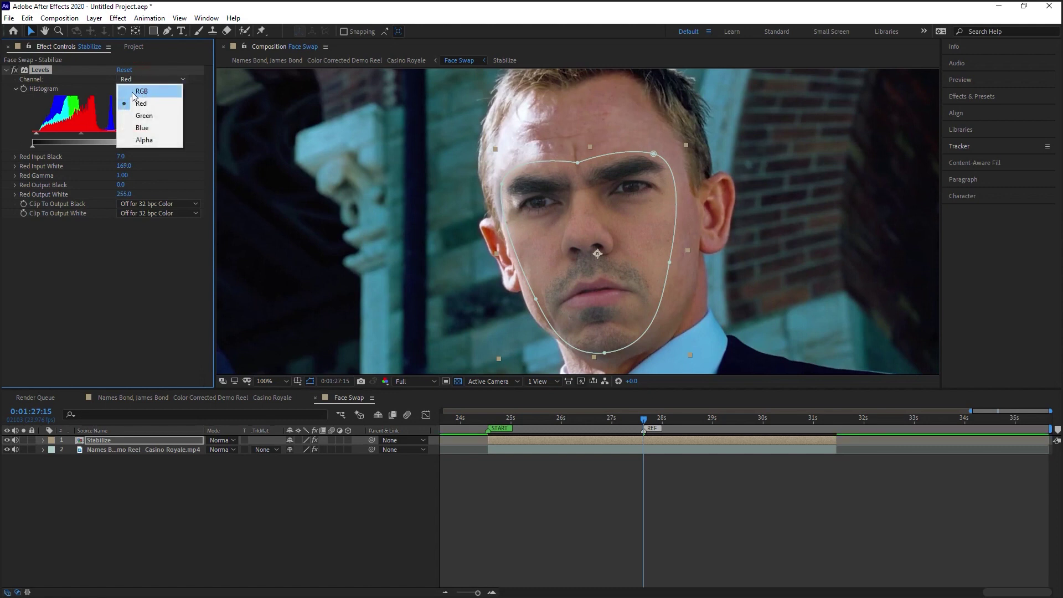
{"action": "left_click", "coordinate": [146, 94]}
{"action": "left_click_drag", "start_coordinate": [33, 132], "coordinate": [39, 134]}
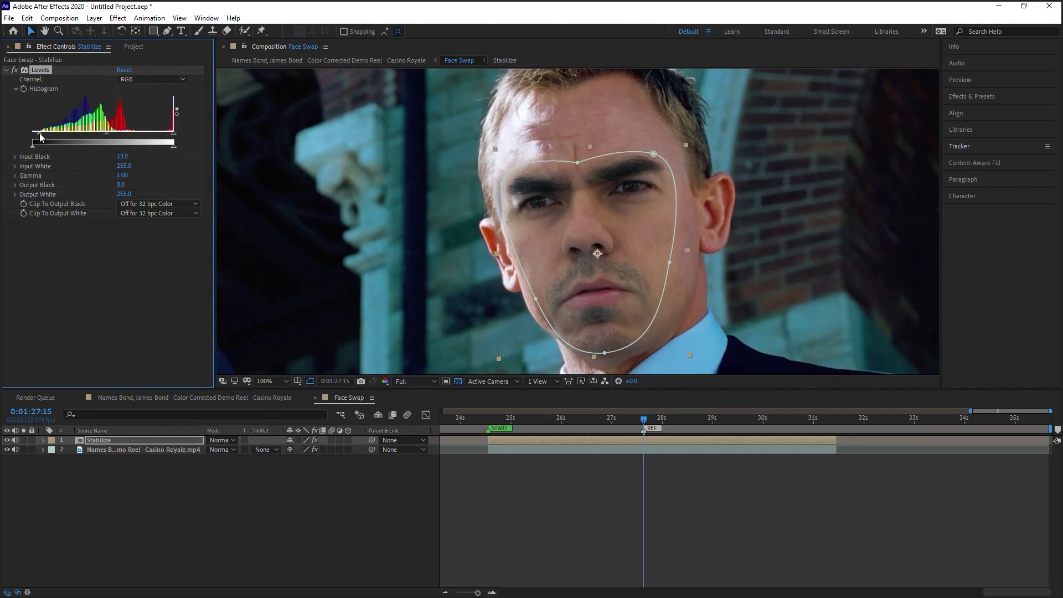
{"action": "left_click_drag", "start_coordinate": [174, 137], "coordinate": [171, 137]}
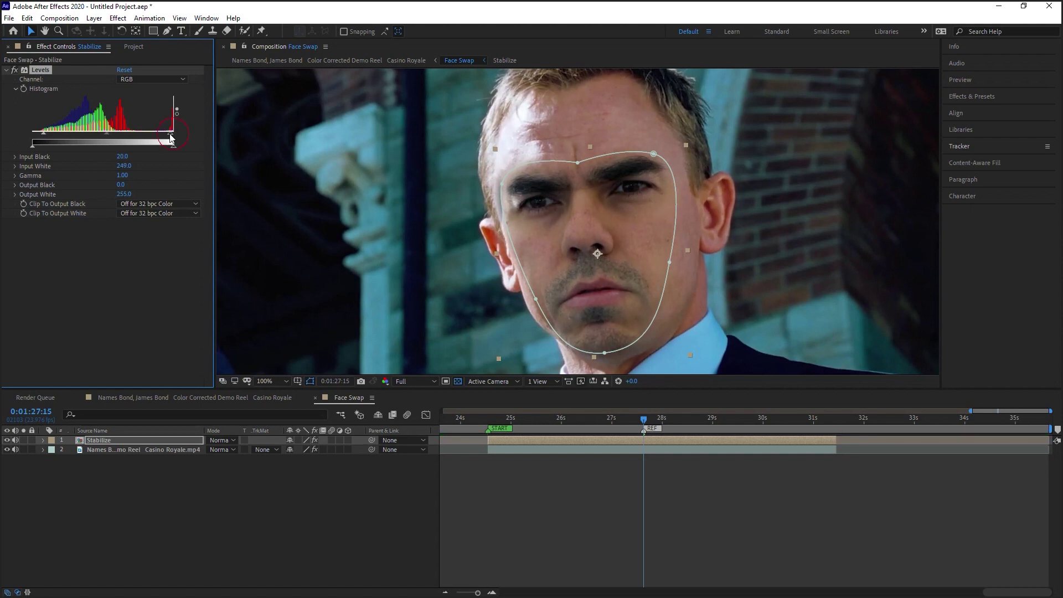
{"action": "left_click", "coordinate": [327, 502]}
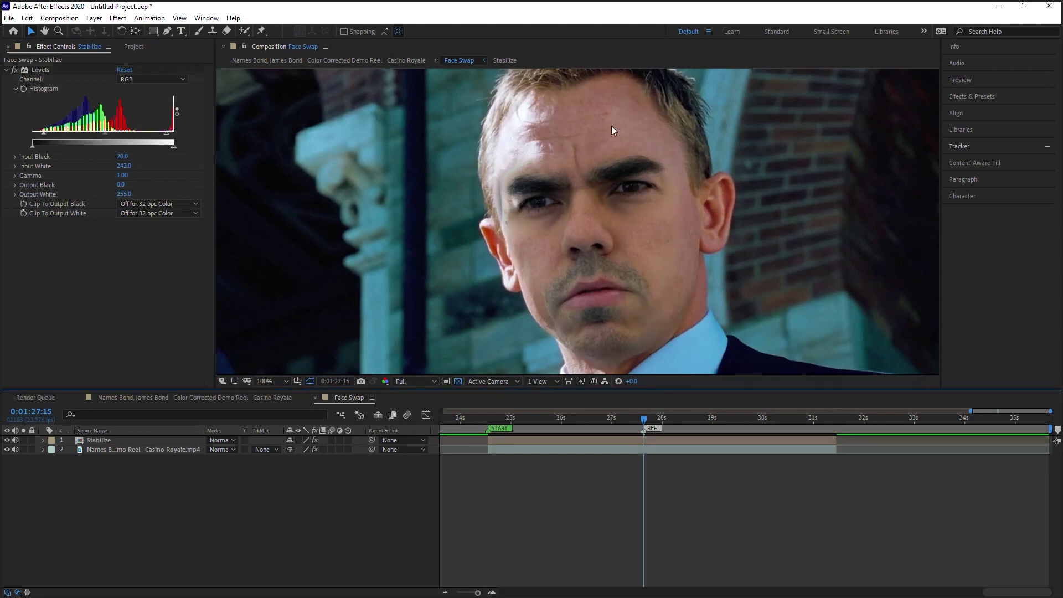
Step: Compare the swapped face with the Levels correction switched off and on
{"action": "key", "text": "comma"}
{"action": "key", "text": "comma"}
{"action": "key", "text": "period"}
{"action": "key", "text": "period"}
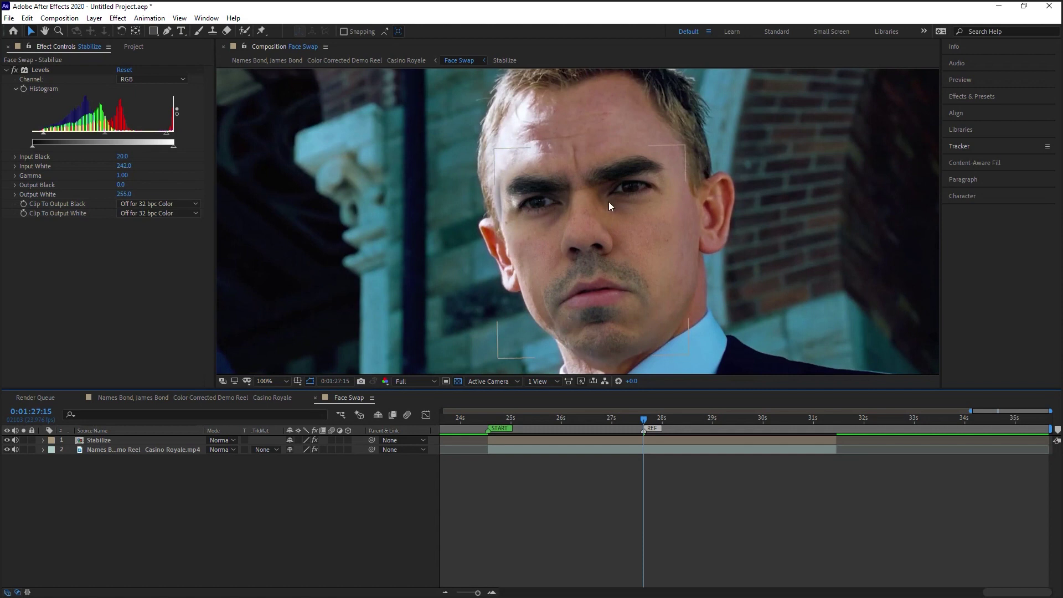
{"action": "left_click", "coordinate": [14, 71]}
{"action": "left_click", "coordinate": [14, 71]}
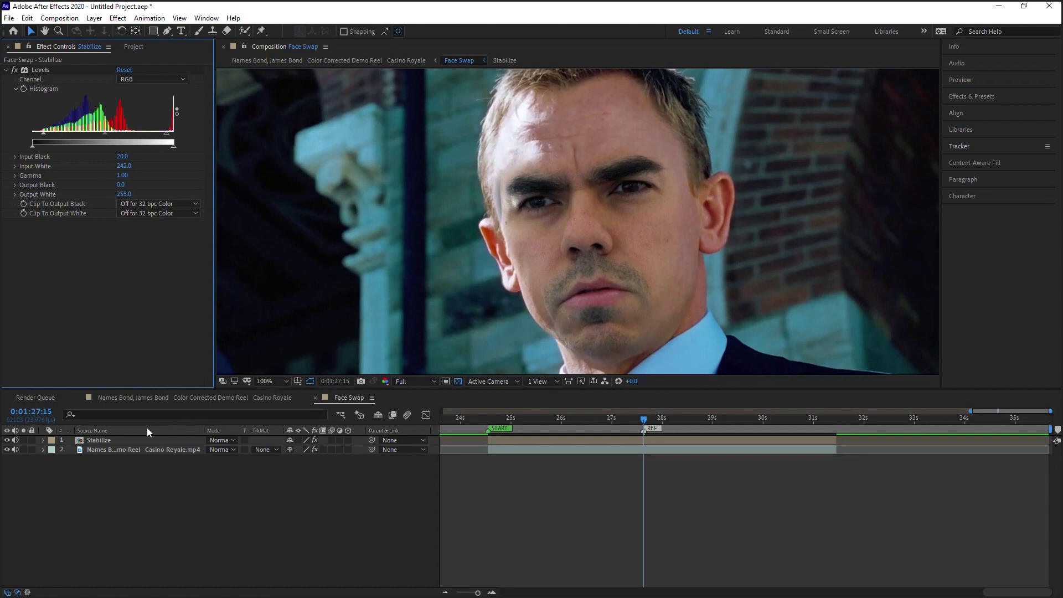
Step: Nudge the Stabilize layer's mask point on the jawline below the picture-left ear slightly upward
{"action": "left_click", "coordinate": [97, 440]}
{"action": "left_click", "coordinate": [536, 300]}
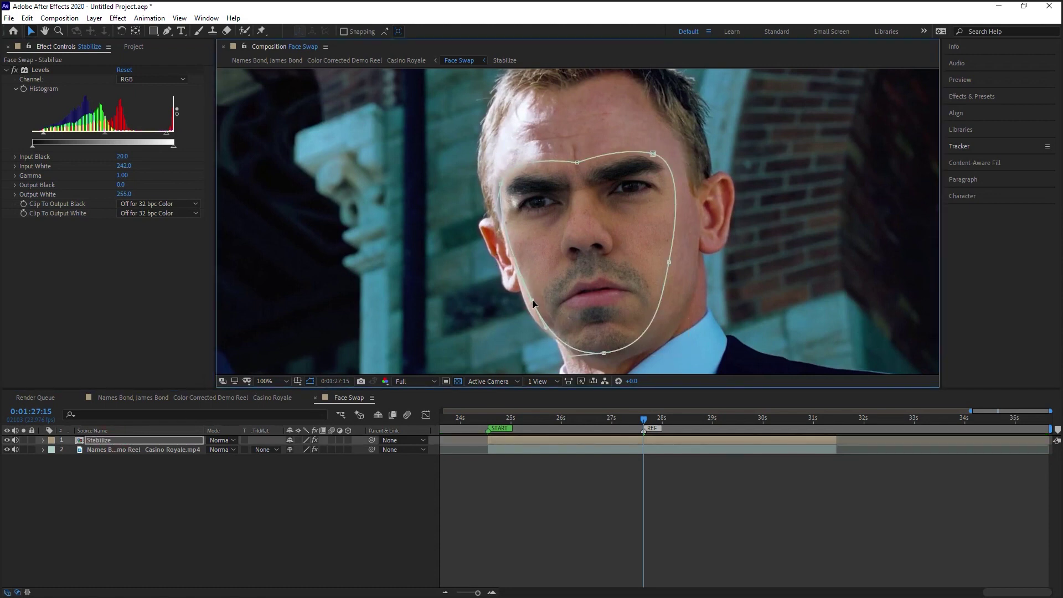
{"action": "left_click_drag", "start_coordinate": [535, 293], "coordinate": [532, 293]}
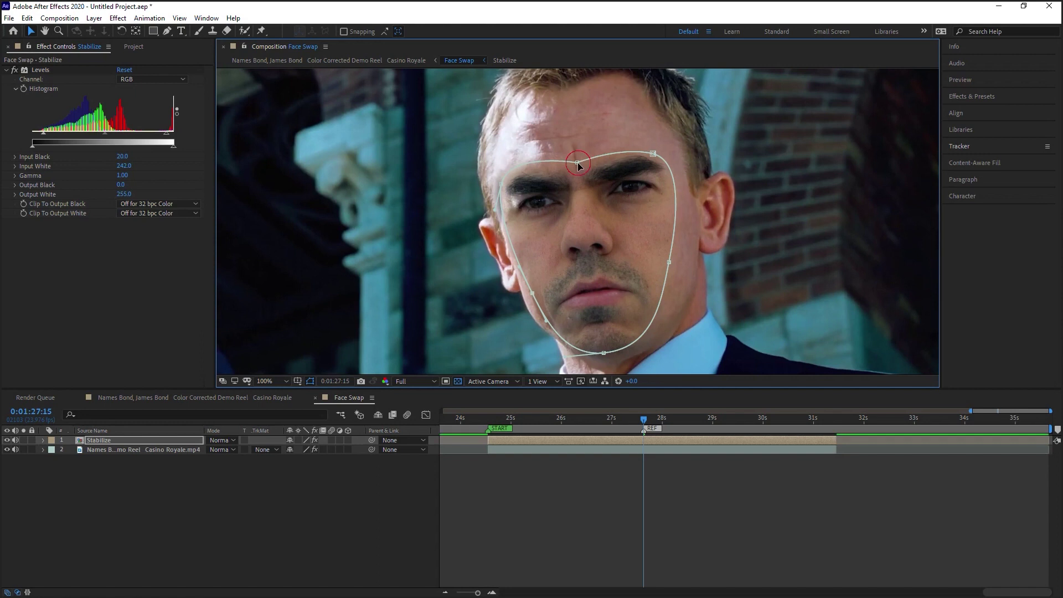
Step: Apply the Exposure effect to the Stabilize layer and set its master Exposure to -0.3
{"action": "left_click", "coordinate": [177, 279]}
{"action": "left_click", "coordinate": [49, 70]}
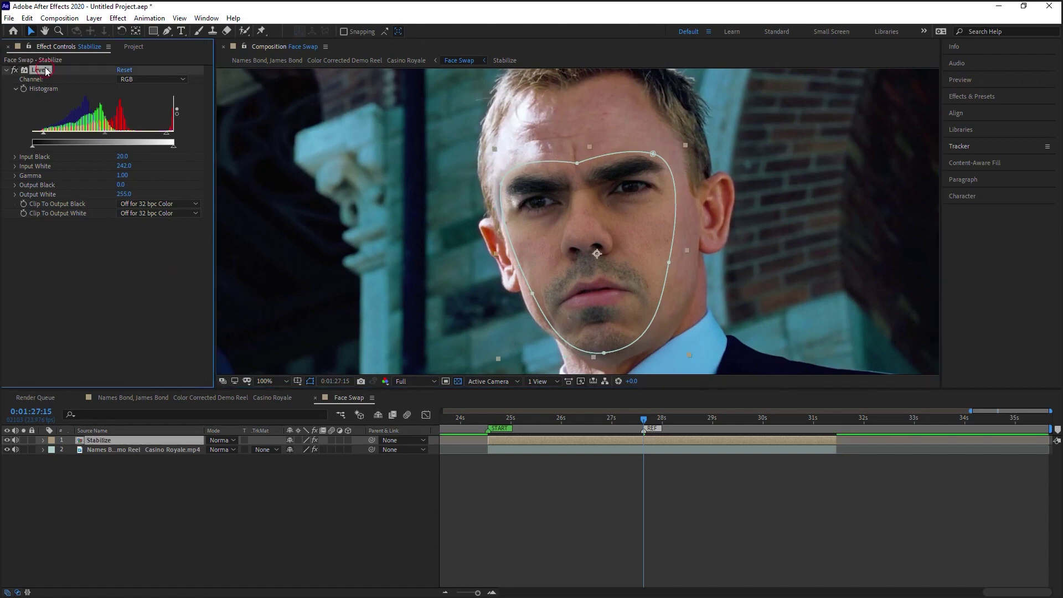
{"action": "left_click", "coordinate": [118, 17]}
{"action": "mouse_move", "coordinate": [191, 154]}
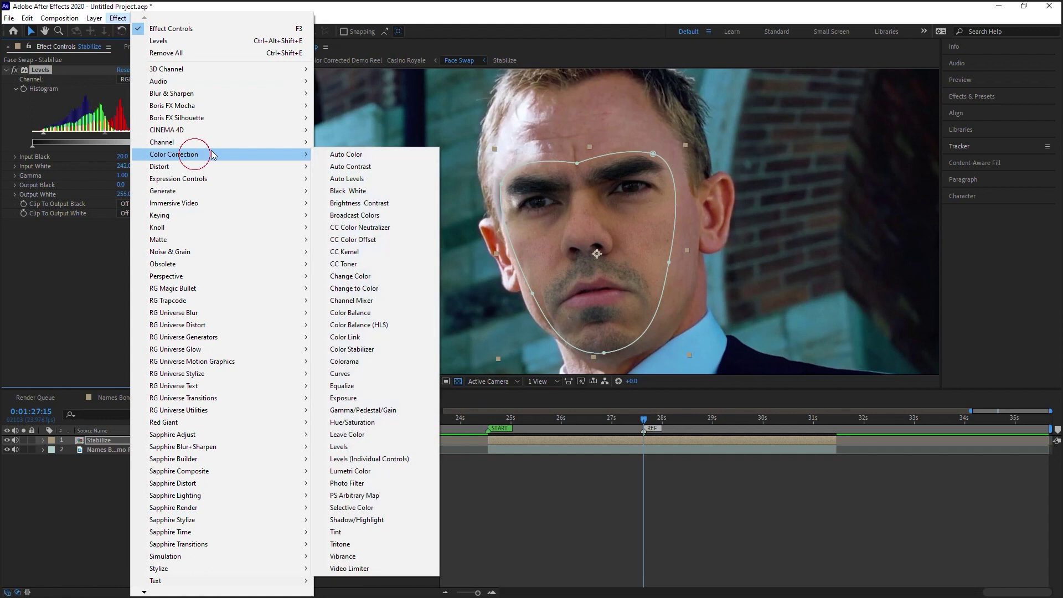
{"action": "left_click", "coordinate": [357, 398]}
{"action": "left_click_drag", "start_coordinate": [122, 251], "coordinate": [133, 251]}
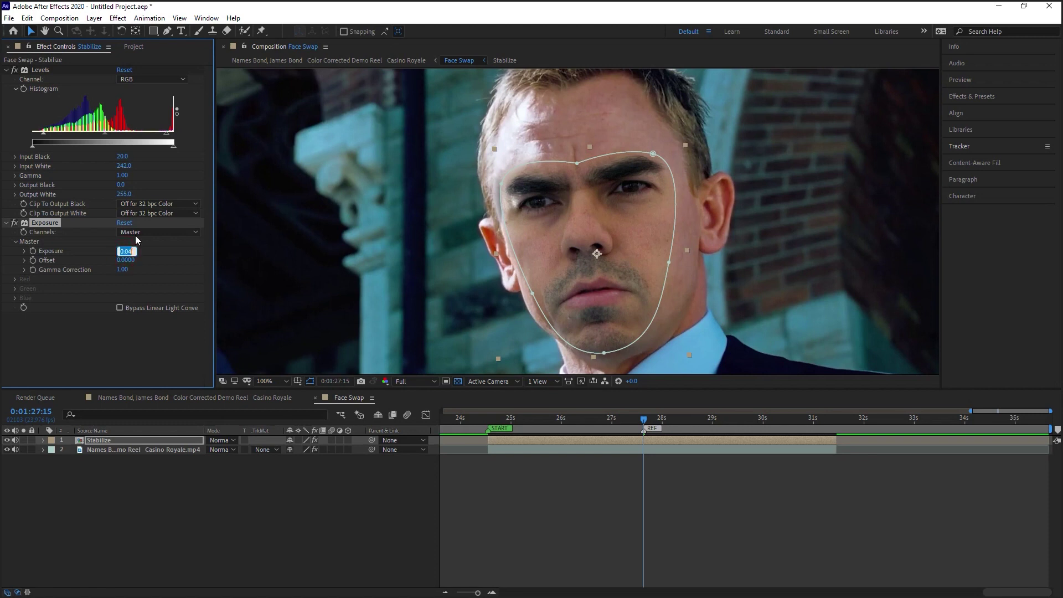
{"action": "type", "text": "-0.3"}
{"action": "key", "text": "Return"}
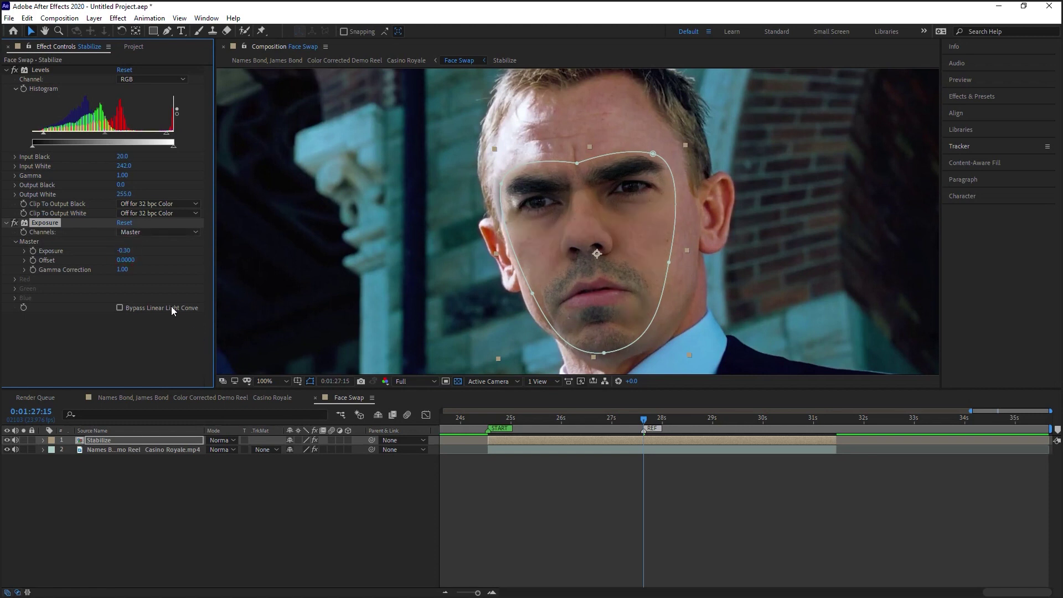
Step: Set the master Exposure to -0.2 and check the blend with the layer deselected
{"action": "type", "text": "-0.2"}
{"action": "key", "text": "Return"}
{"action": "left_click", "coordinate": [298, 526]}
{"action": "key", "text": "comma"}
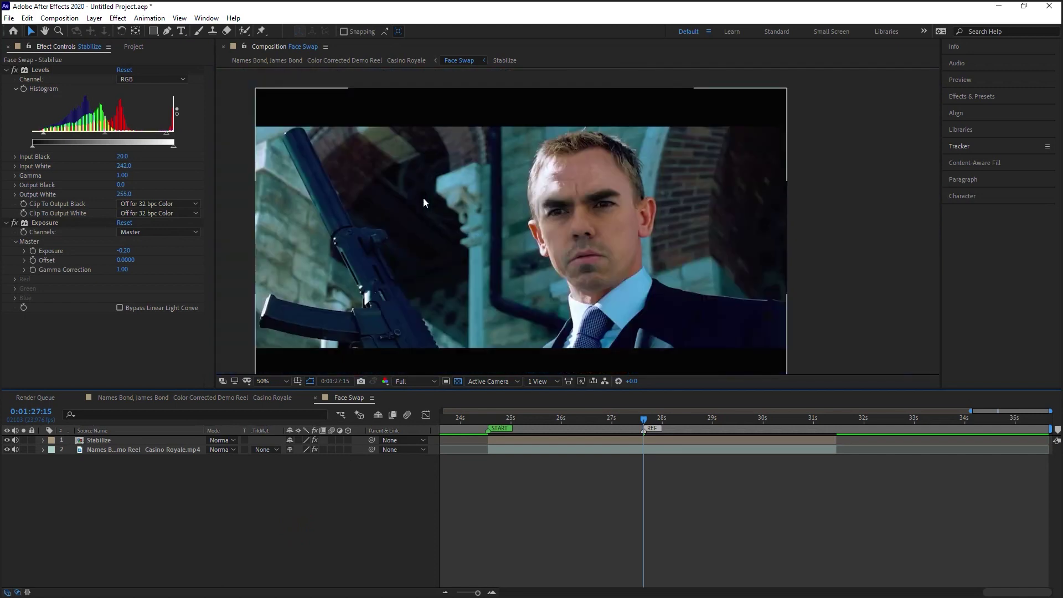
{"action": "key", "text": "period"}
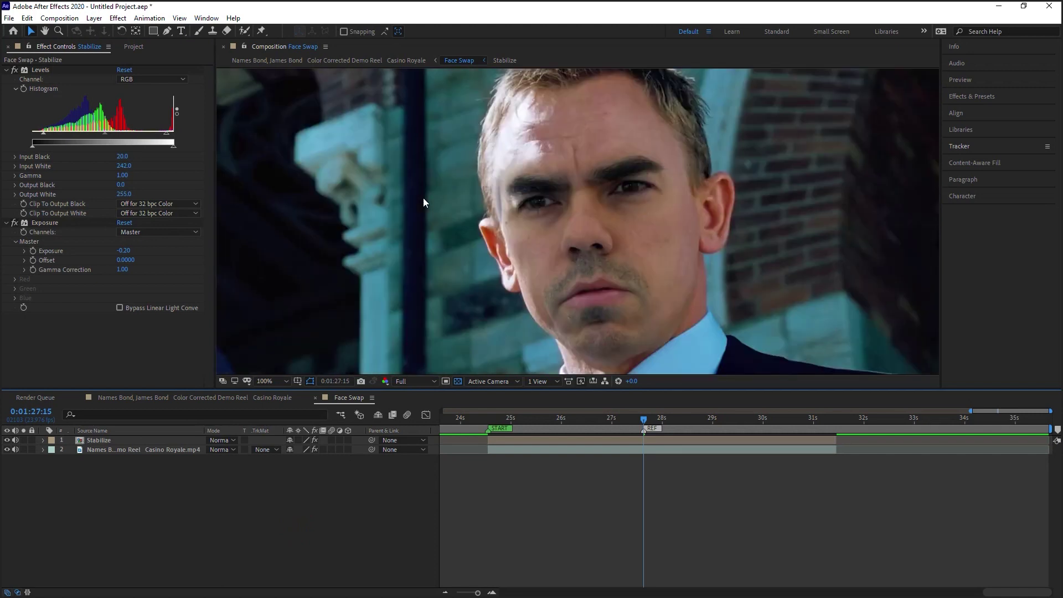
Step: Apply a Gaussian Blur to the Stabilize layer with a Blurriness of 2
{"action": "left_click", "coordinate": [118, 17]}
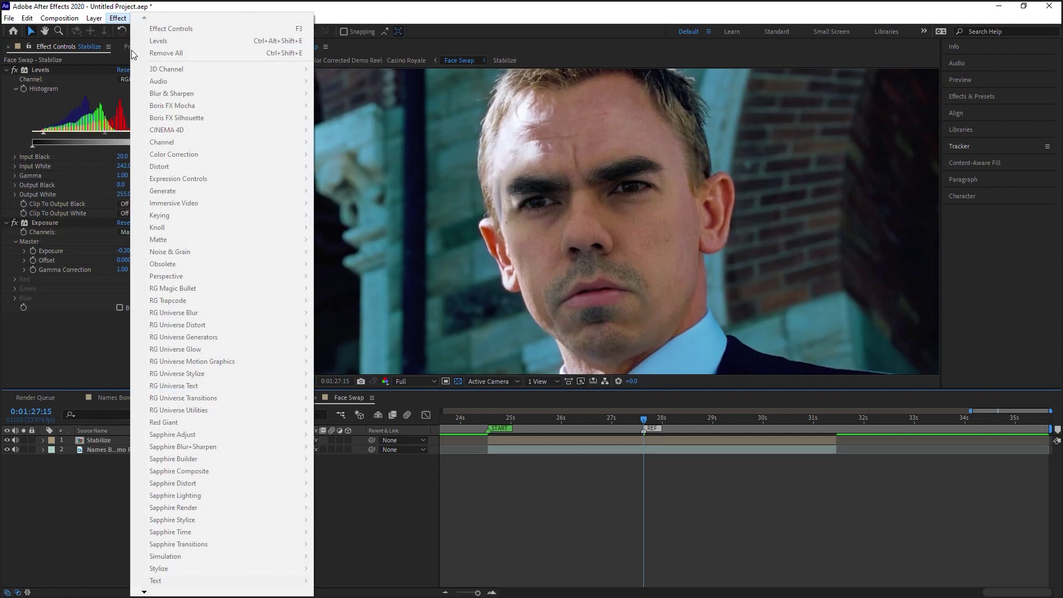
{"action": "left_click", "coordinate": [103, 416]}
{"action": "left_click", "coordinate": [118, 18]}
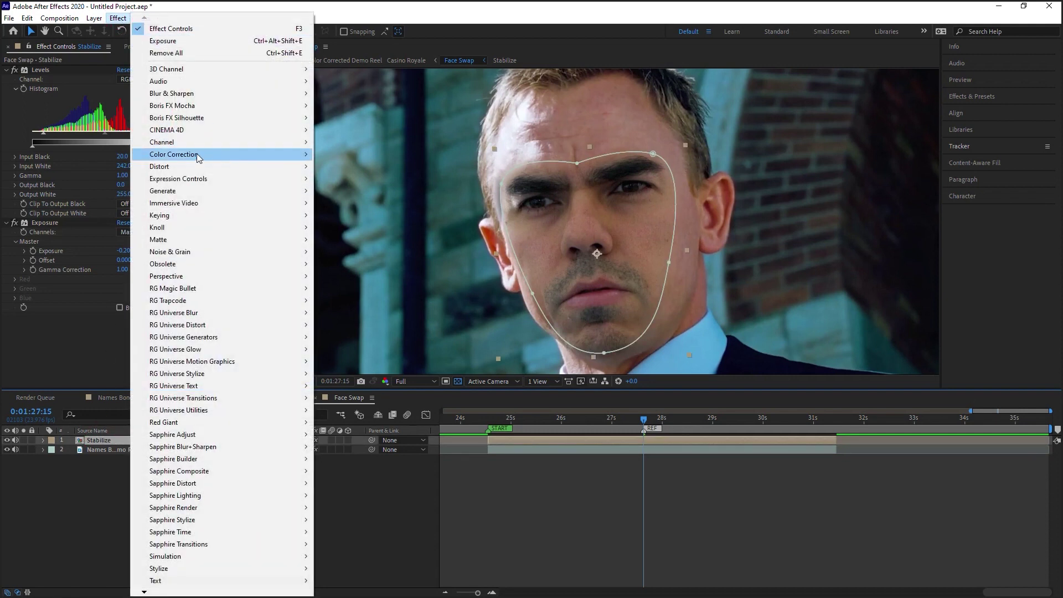
{"action": "mouse_move", "coordinate": [194, 157]}
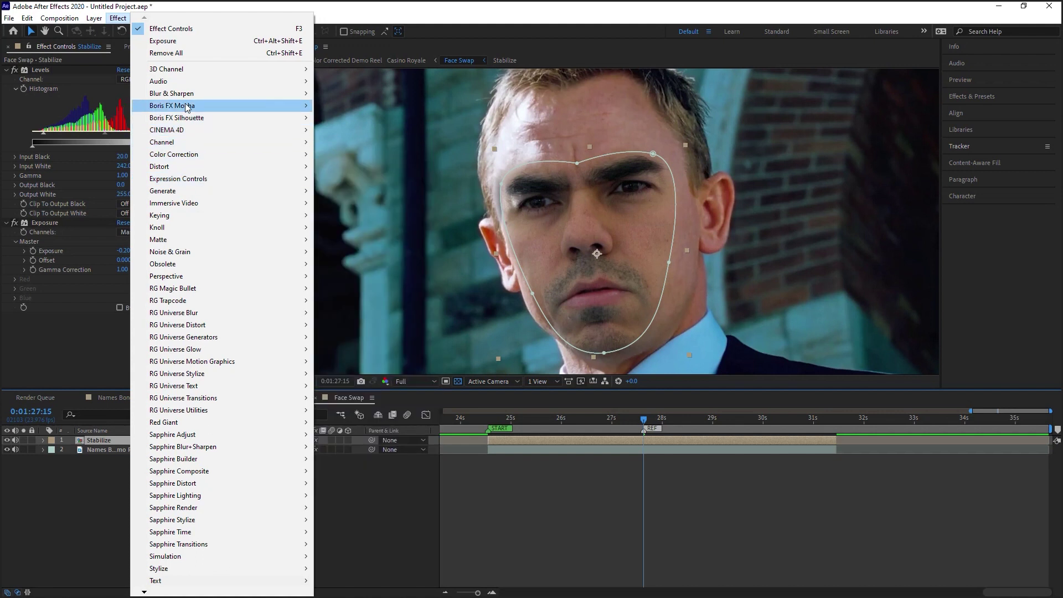
{"action": "mouse_move", "coordinate": [172, 105]}
{"action": "left_click", "coordinate": [349, 227]}
{"action": "left_click", "coordinate": [124, 326]}
{"action": "type", "text": "2"}
{"action": "key", "text": "Return"}
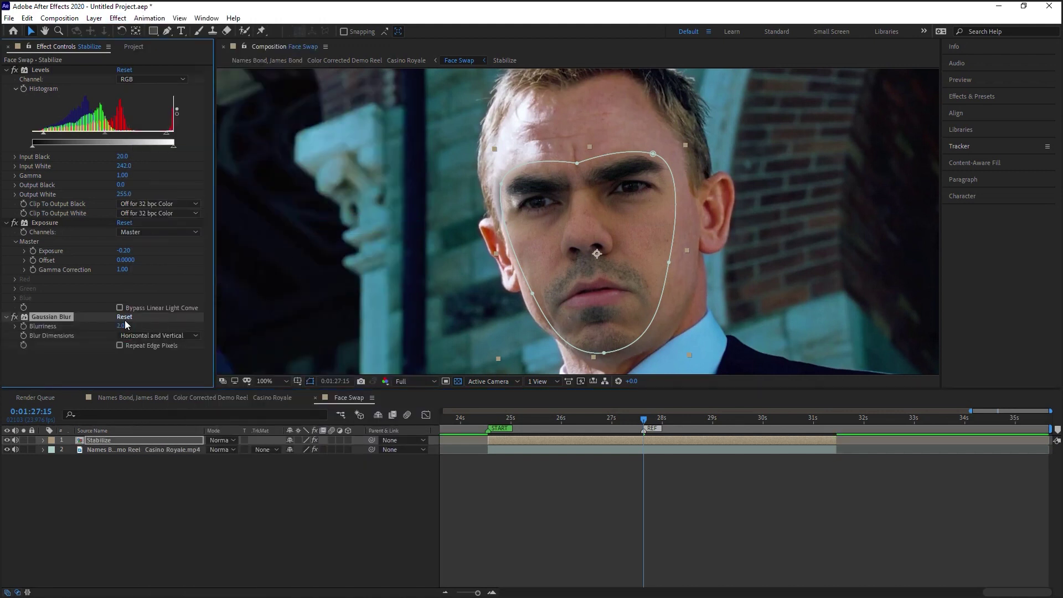
{"action": "left_click", "coordinate": [266, 499]}
Step: Reshape the Stabilize layer's face mask around the picture-left temple and above the eyebrows
{"action": "left_click", "coordinate": [122, 443]}
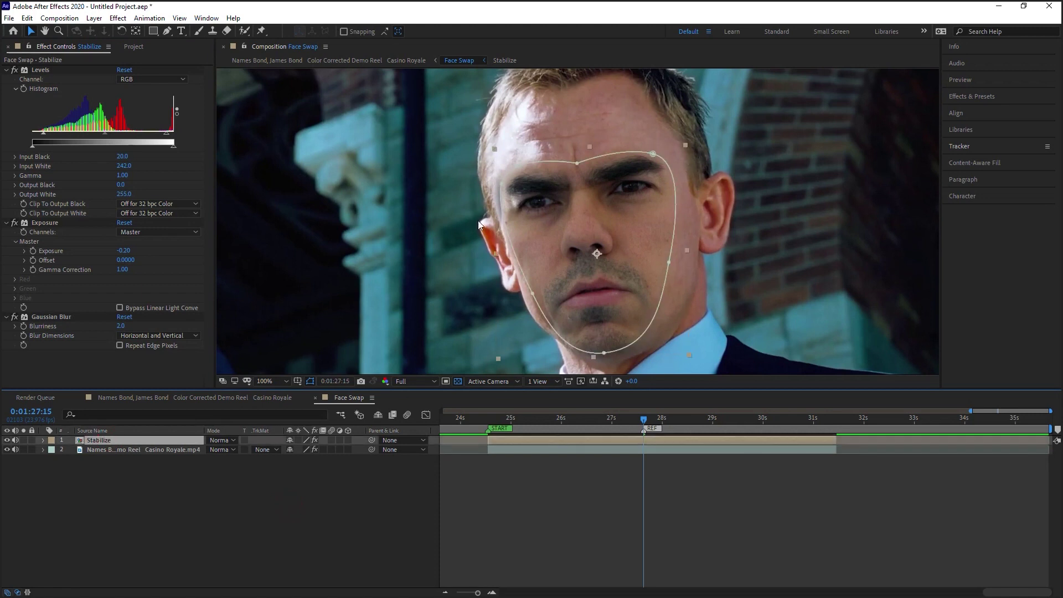
{"action": "left_click", "coordinate": [510, 185]}
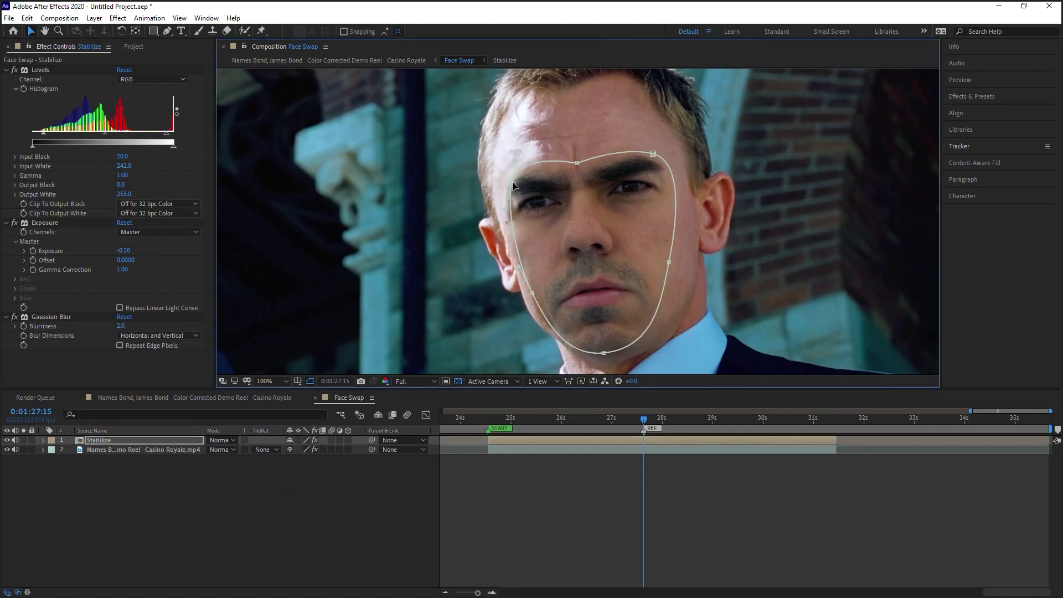
{"action": "left_click", "coordinate": [653, 151]}
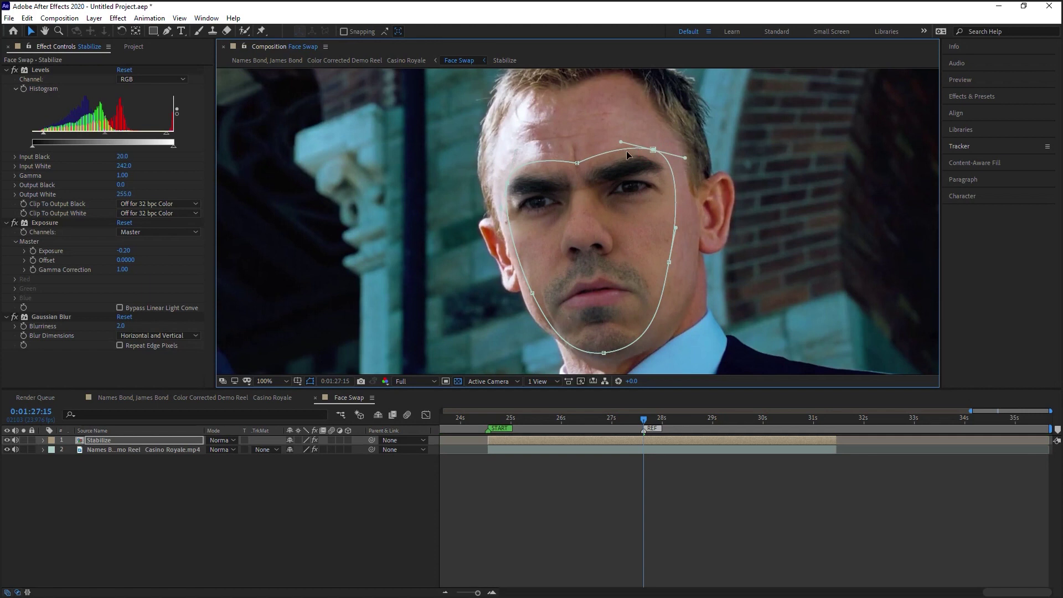
{"action": "left_click", "coordinate": [343, 523]}
Step: Examine how the swapped face blends with the head in both the full frame and close-up
{"action": "key", "text": "comma"}
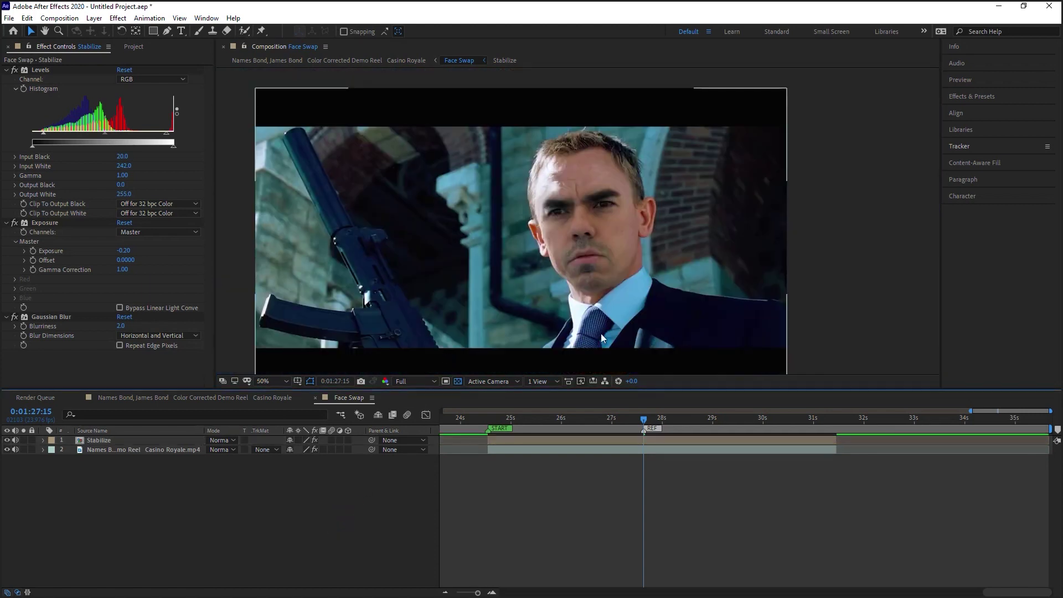
{"action": "key", "text": "period"}
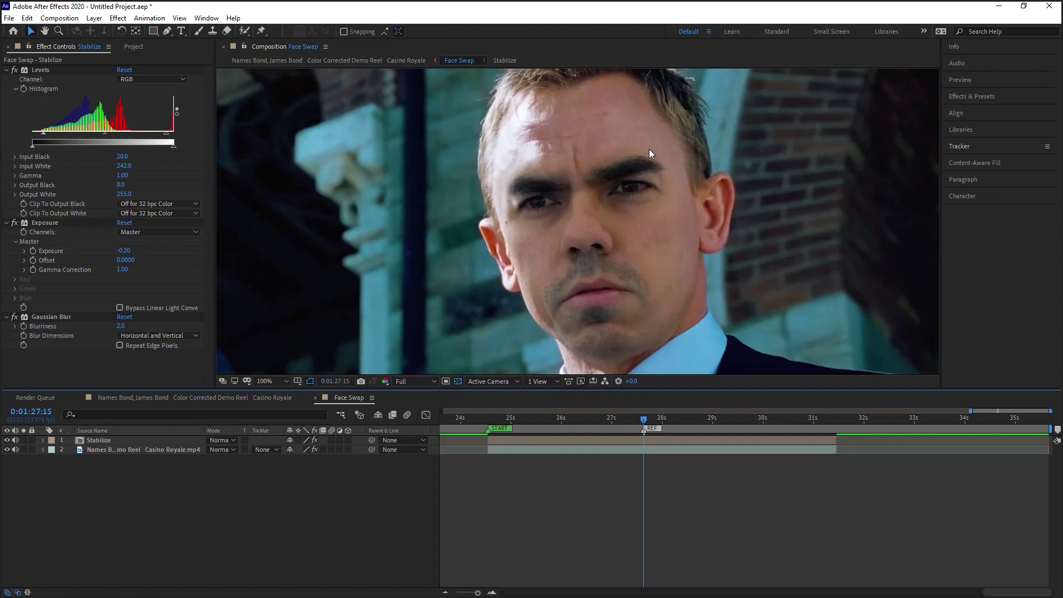
{"action": "left_click", "coordinate": [658, 258]}
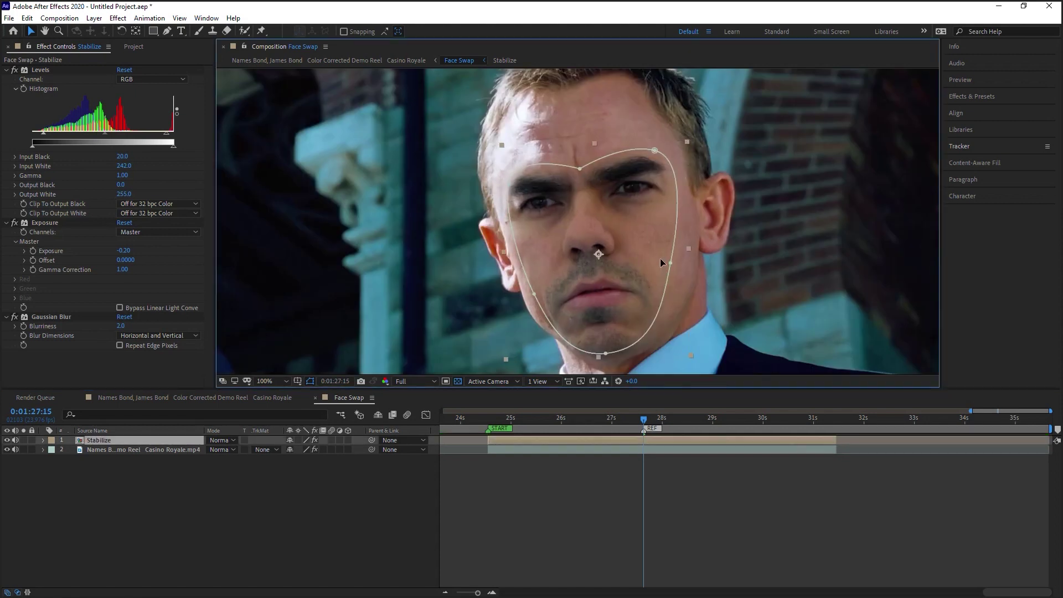
{"action": "left_click", "coordinate": [355, 511]}
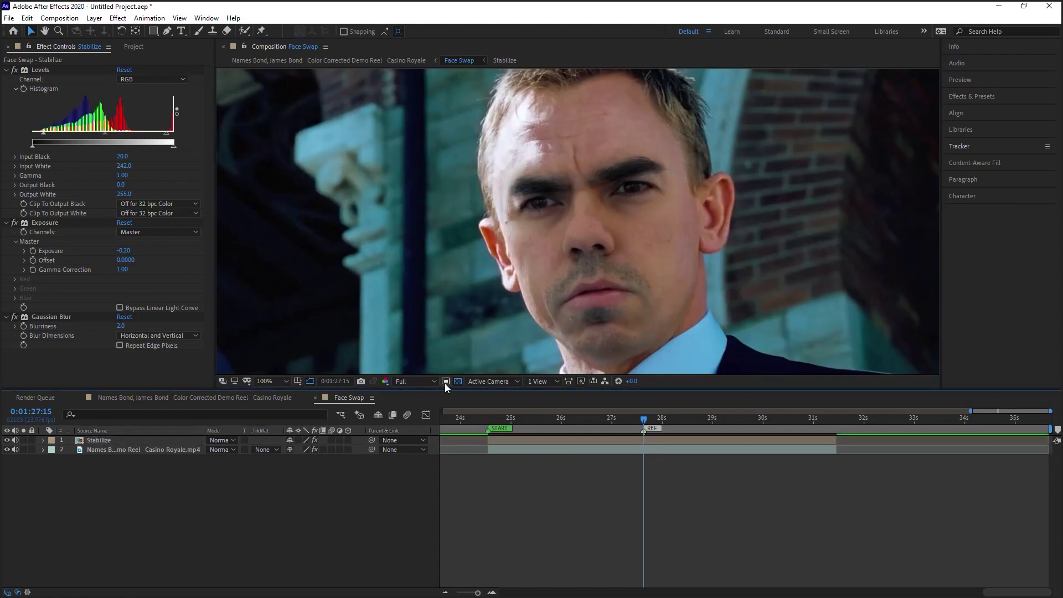
{"action": "key", "text": "comma"}
{"action": "left_click", "coordinate": [660, 253]}
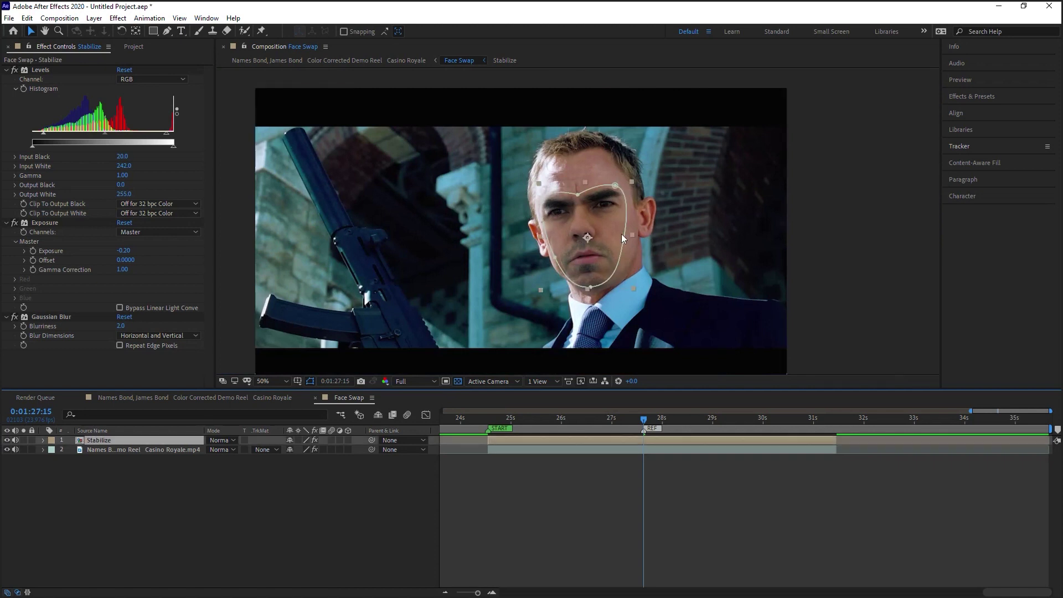
{"action": "left_click", "coordinate": [369, 531]}
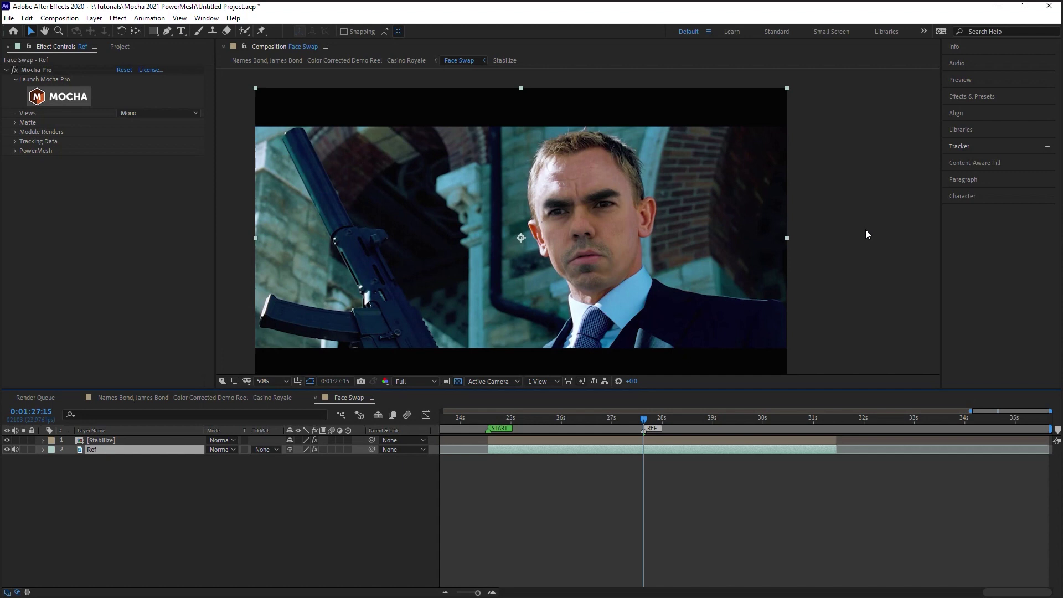
{"action": "key", "text": "period"}
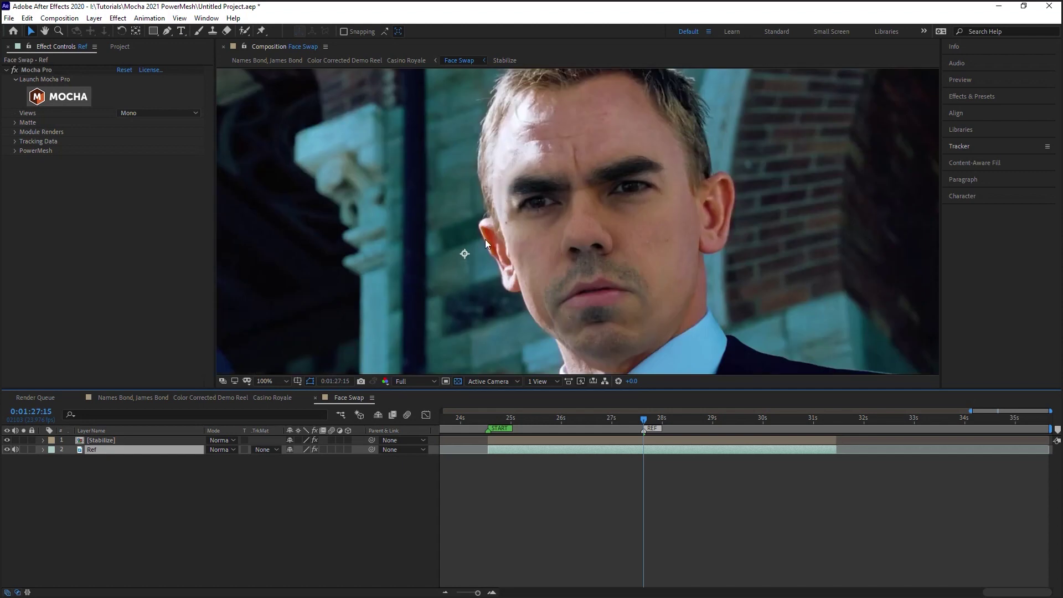
Step: Readjust the Stabilize layer's mask edge at the picture-left temple beside the eyebrow
{"action": "left_click", "coordinate": [103, 440]}
{"action": "left_click", "coordinate": [500, 185]}
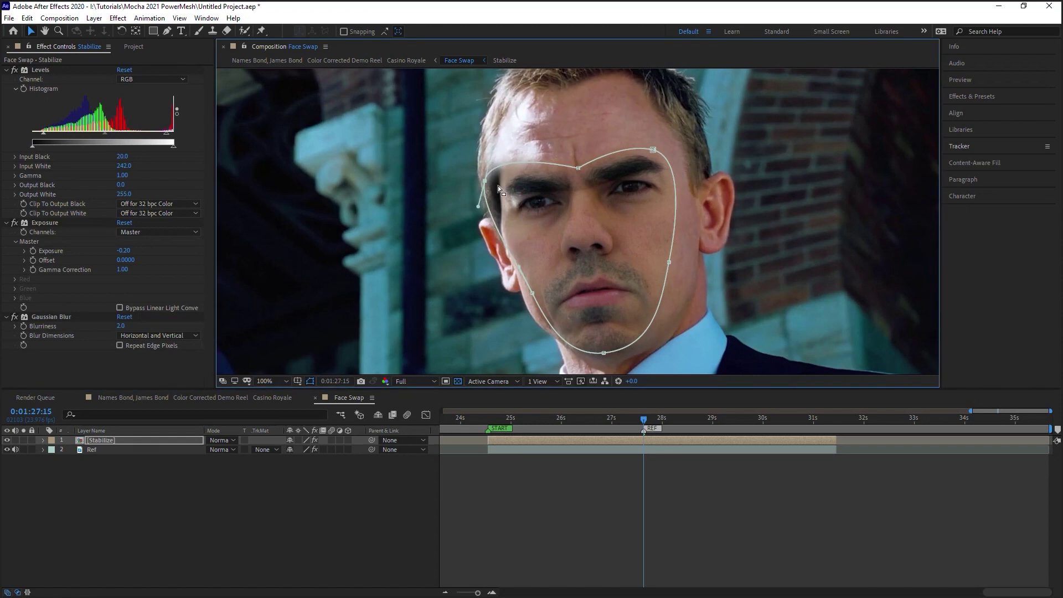
{"action": "left_click_drag", "start_coordinate": [500, 185], "coordinate": [507, 222]}
Step: Set the Mask Feather of the Stabilize layer's face mask to 25 pixels
{"action": "left_click", "coordinate": [176, 441]}
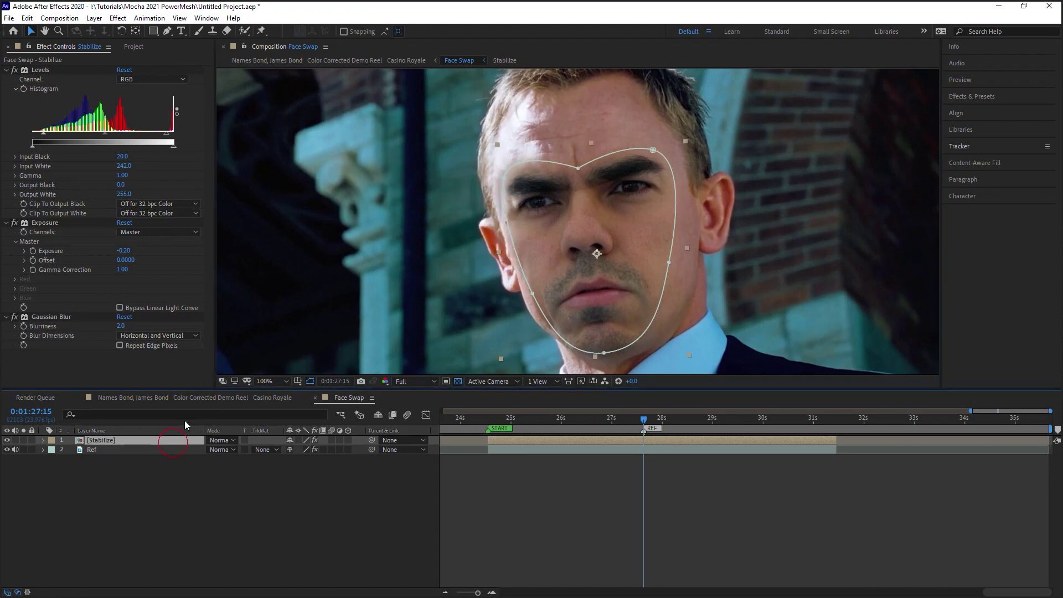
{"action": "key", "text": "m"}
{"action": "key", "text": "m"}
{"action": "left_click", "coordinate": [310, 468]}
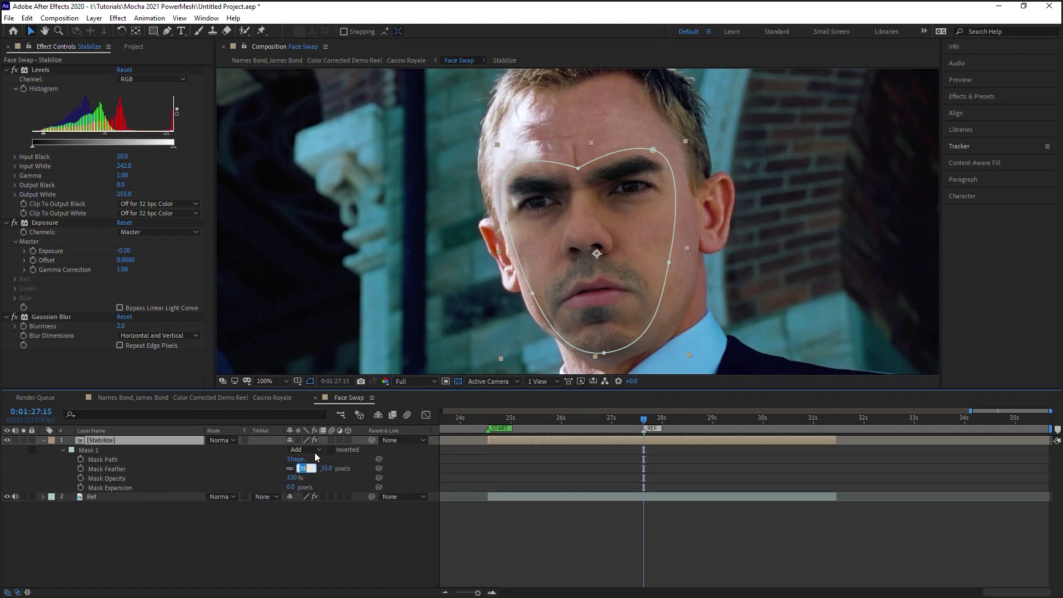
{"action": "type", "text": "25"}
{"action": "key", "text": "Return"}
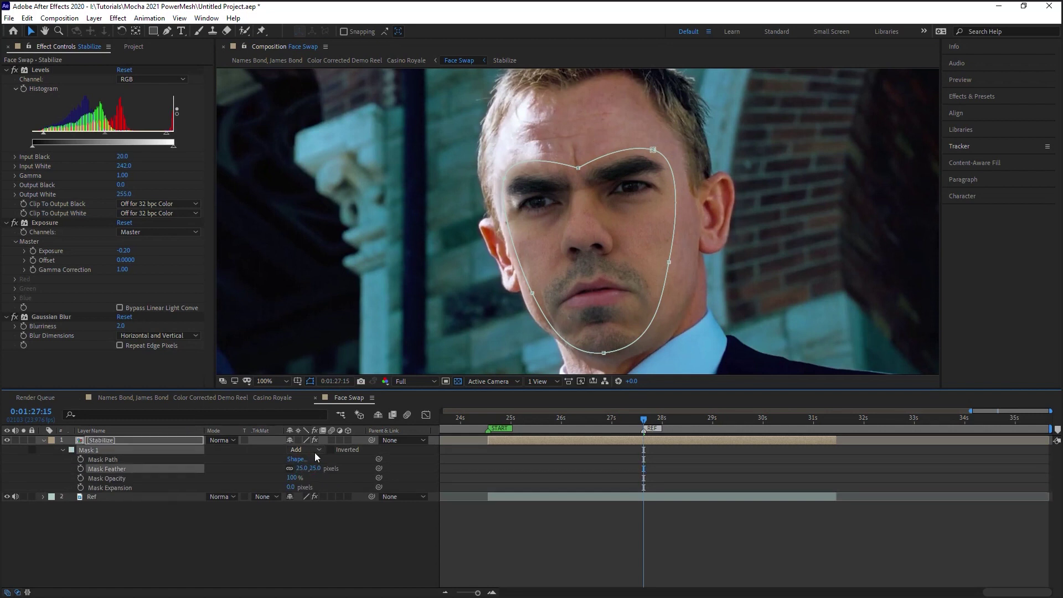
Step: Refine the Stabilize layer's face mask along the picture-left temple and lower its edge above the picture-right eyebrow
{"action": "left_click", "coordinate": [511, 181]}
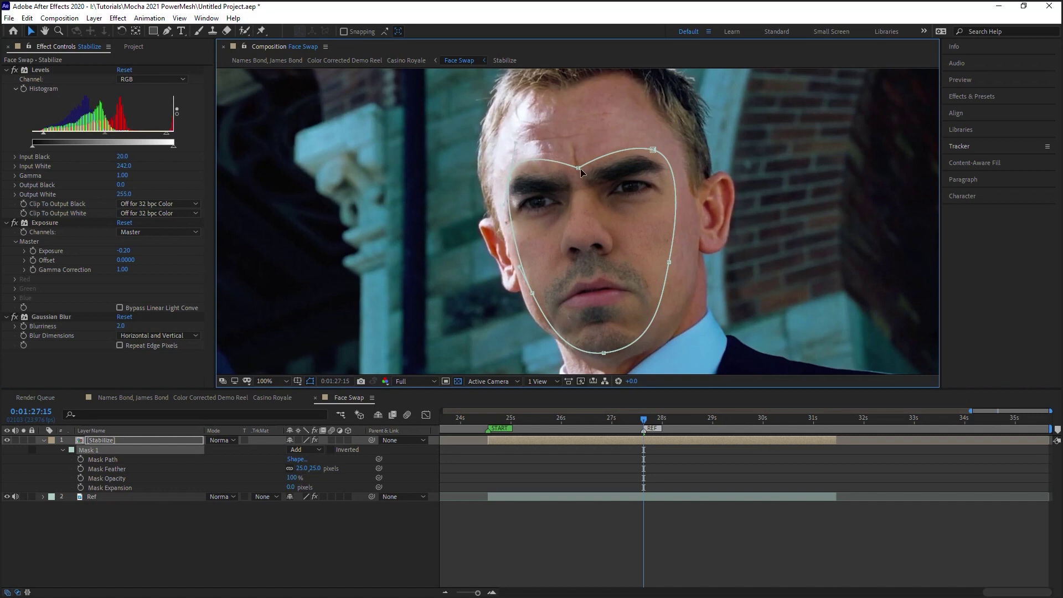
{"action": "left_click_drag", "start_coordinate": [510, 177], "coordinate": [507, 188]}
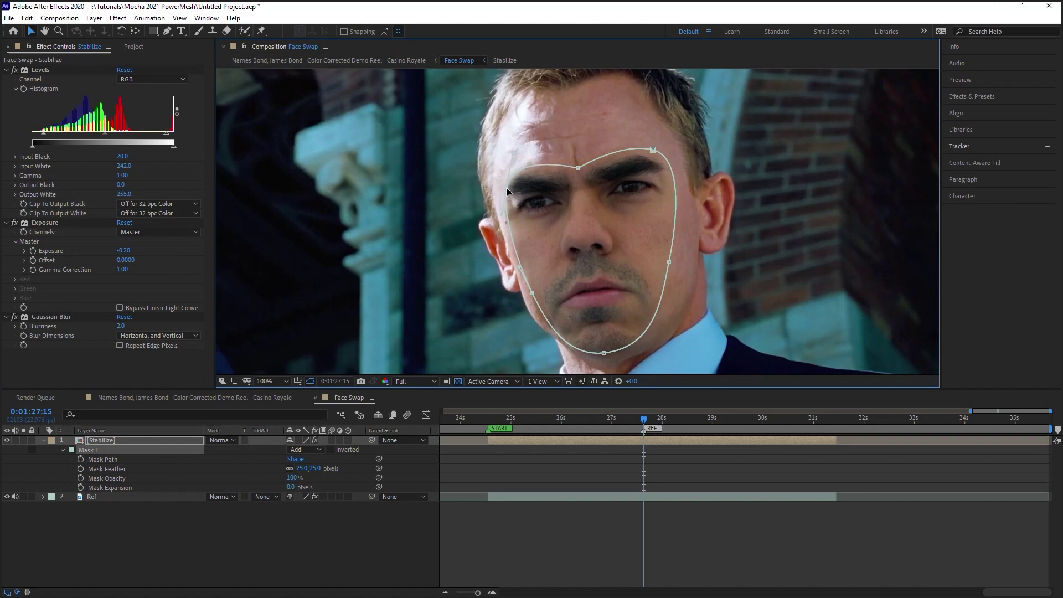
{"action": "left_click", "coordinate": [504, 215]}
{"action": "left_click_drag", "start_coordinate": [648, 148], "coordinate": [654, 156]}
{"action": "left_click", "coordinate": [349, 547]}
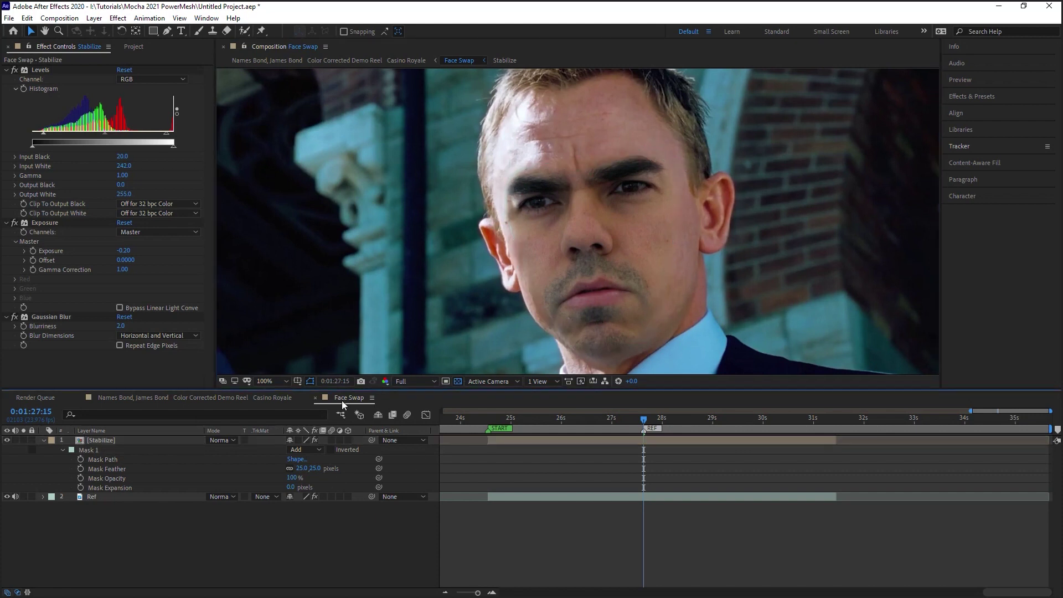
Step: Set the Mask Feather of the Stabilize layer's face mask to 20 pixels and collapse the layer's properties
{"action": "left_click", "coordinate": [300, 468]}
{"action": "type", "text": "20"}
{"action": "key", "text": "Return"}
{"action": "left_click", "coordinate": [98, 440]}
{"action": "left_click", "coordinate": [43, 440]}
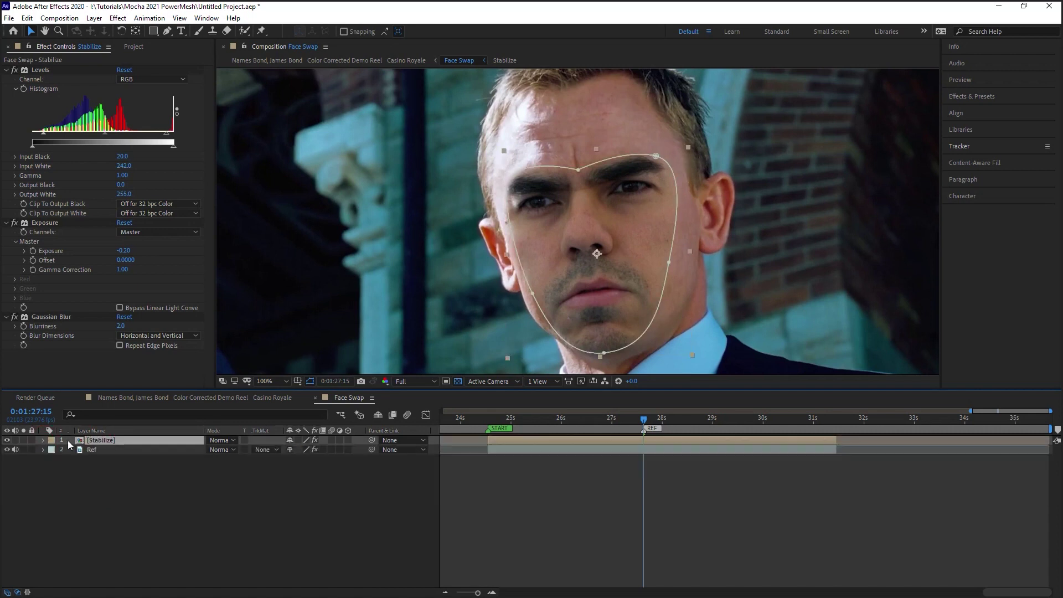
Step: Hide the Ref layer in the Face Swap composition and scrub both it and the main Casino Royale composition to check the isolated face
{"action": "left_click", "coordinate": [92, 449]}
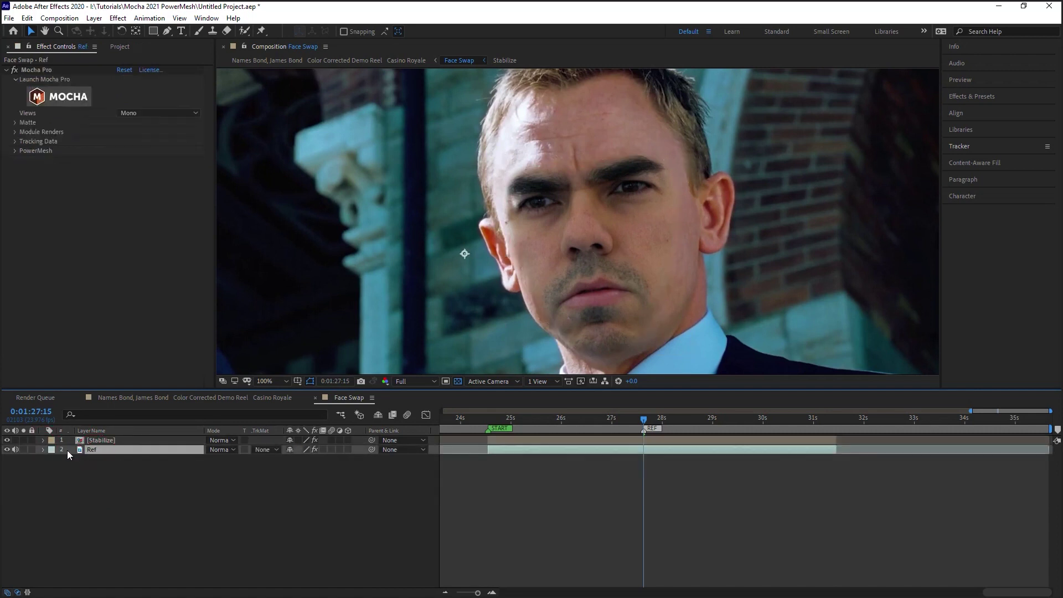
{"action": "left_click", "coordinate": [7, 449]}
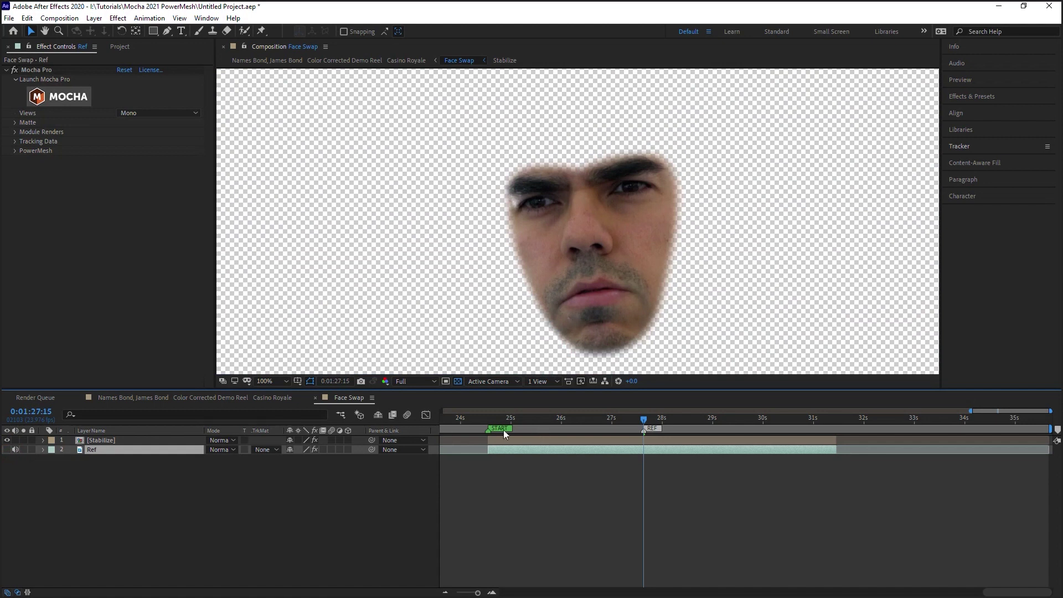
{"action": "key", "text": "comma"}
{"action": "left_click_drag", "start_coordinate": [515, 419], "coordinate": [677, 420]}
{"action": "left_click_drag", "start_coordinate": [818, 419], "coordinate": [638, 430]}
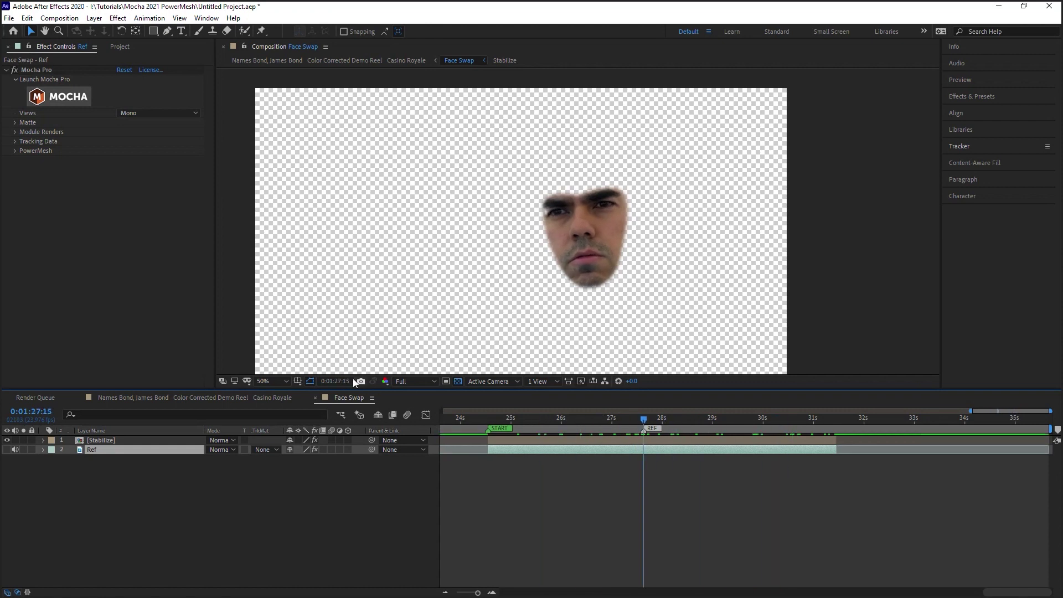
{"action": "left_click", "coordinate": [199, 398]}
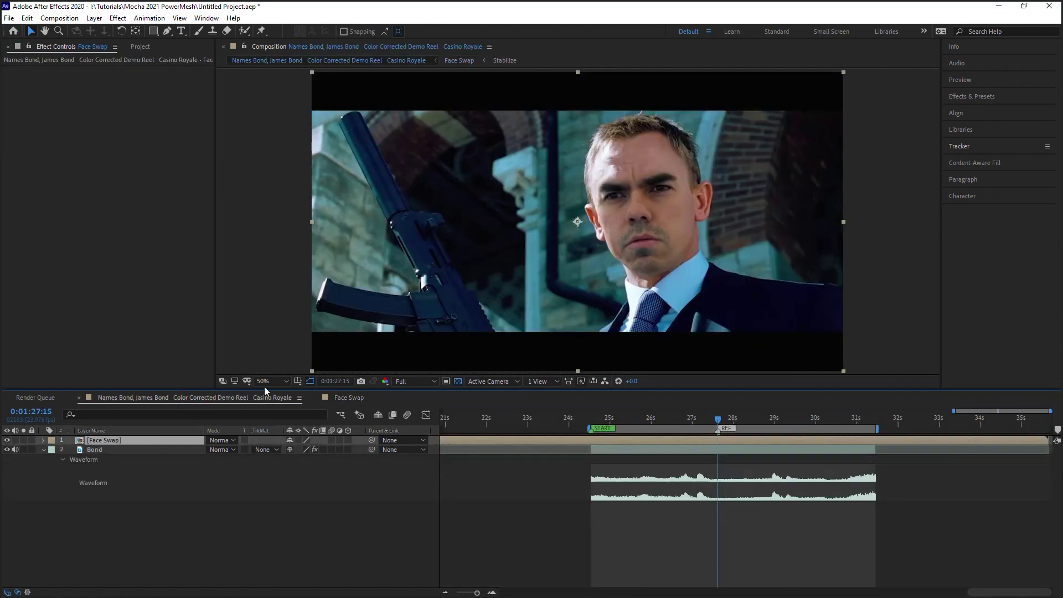
{"action": "mouse_move", "coordinate": [619, 424]}
{"action": "left_mouse_down"}
{"action": "mouse_move", "coordinate": [829, 422]}
{"action": "mouse_move", "coordinate": [666, 420]}
{"action": "mouse_move", "coordinate": [717, 423]}
{"action": "left_mouse_up"}
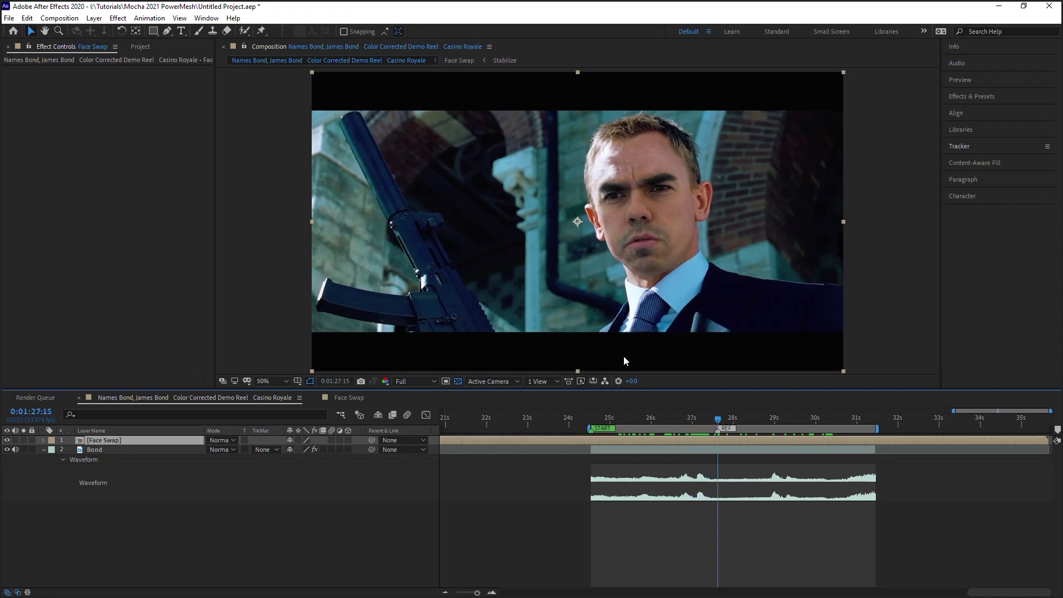
Step: Copy the Mocha Pro effect from the Bond layer to the Face Swap layer in the Casino Royale composition
{"action": "left_click", "coordinate": [102, 450]}
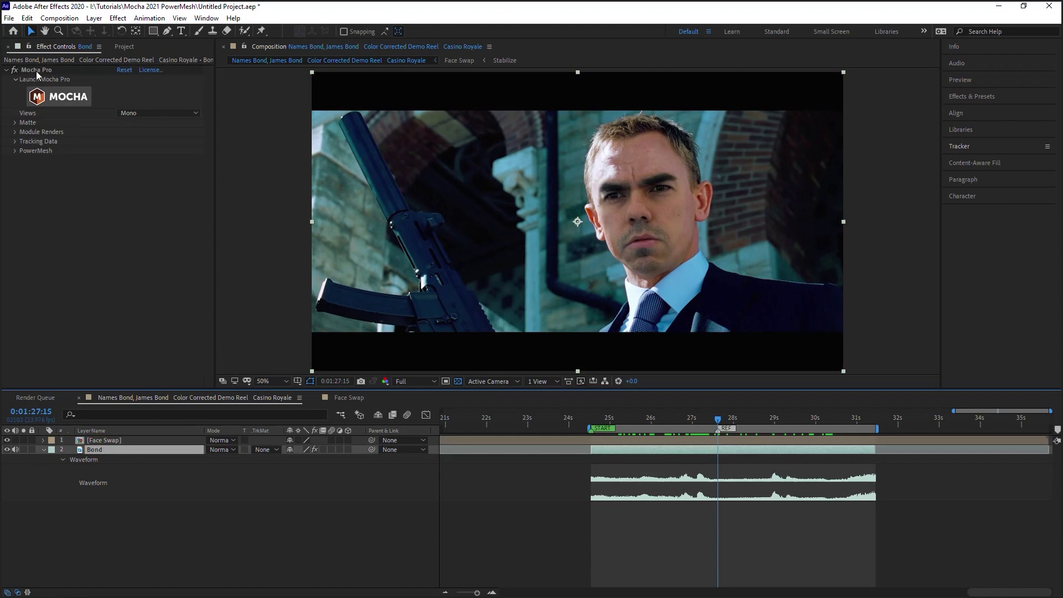
{"action": "left_click", "coordinate": [36, 71]}
{"action": "left_click", "coordinate": [27, 19]}
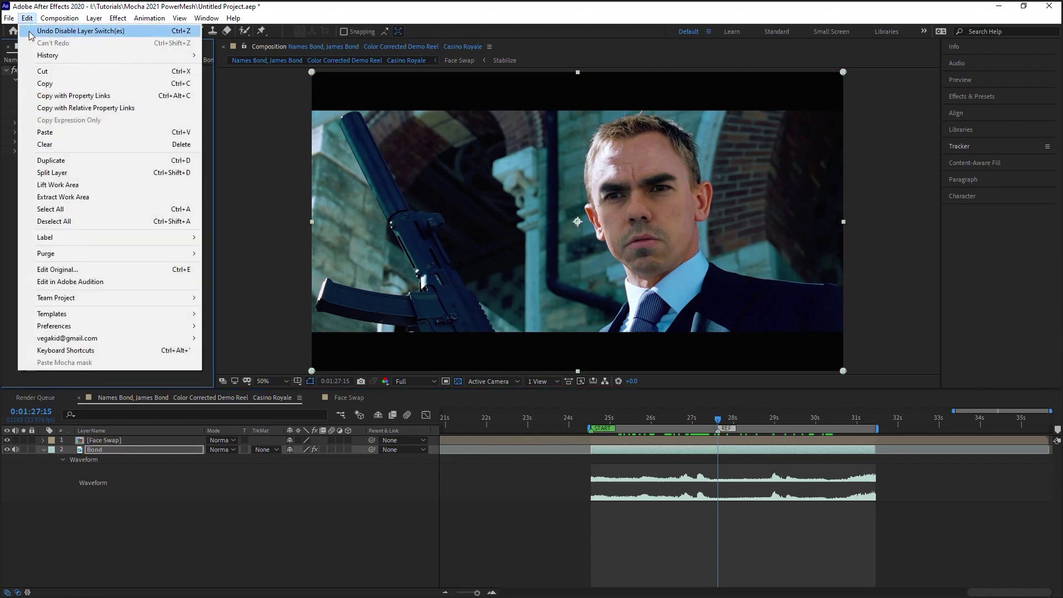
{"action": "left_click", "coordinate": [52, 83]}
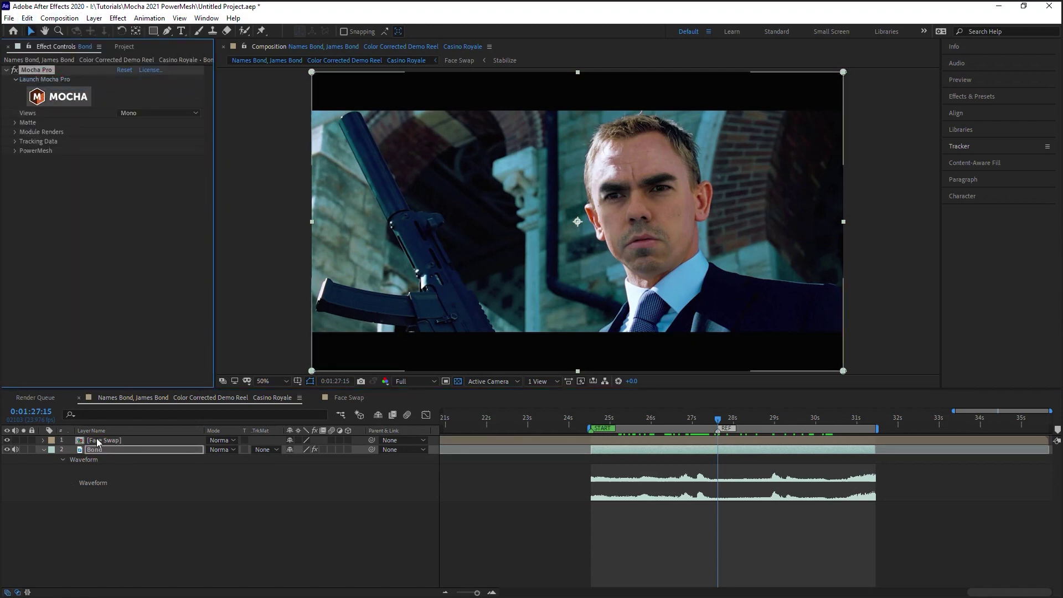
{"action": "left_click", "coordinate": [102, 440]}
{"action": "left_click", "coordinate": [27, 18]}
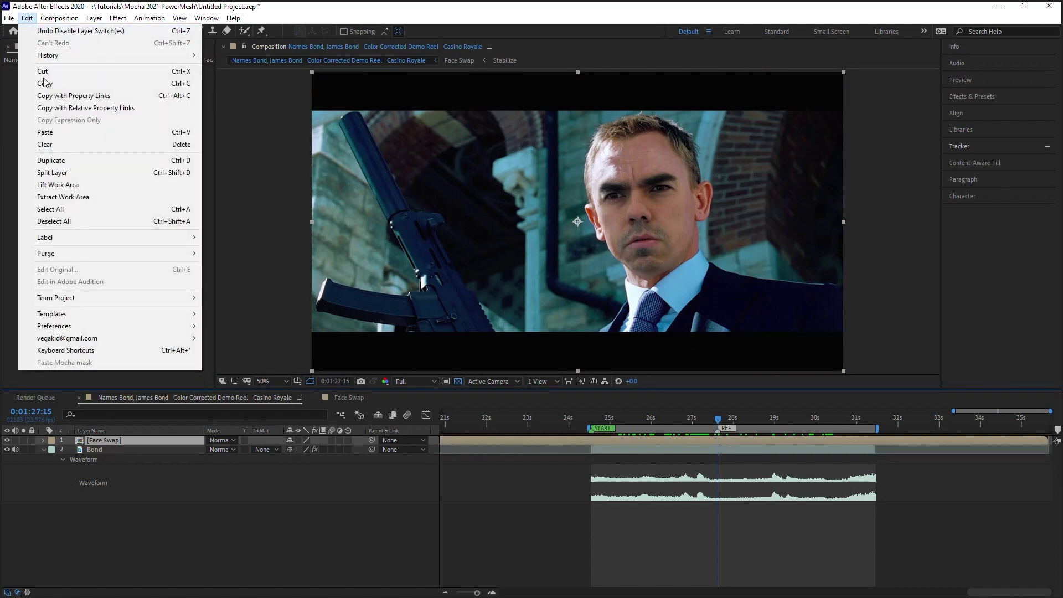
{"action": "left_click", "coordinate": [57, 134]}
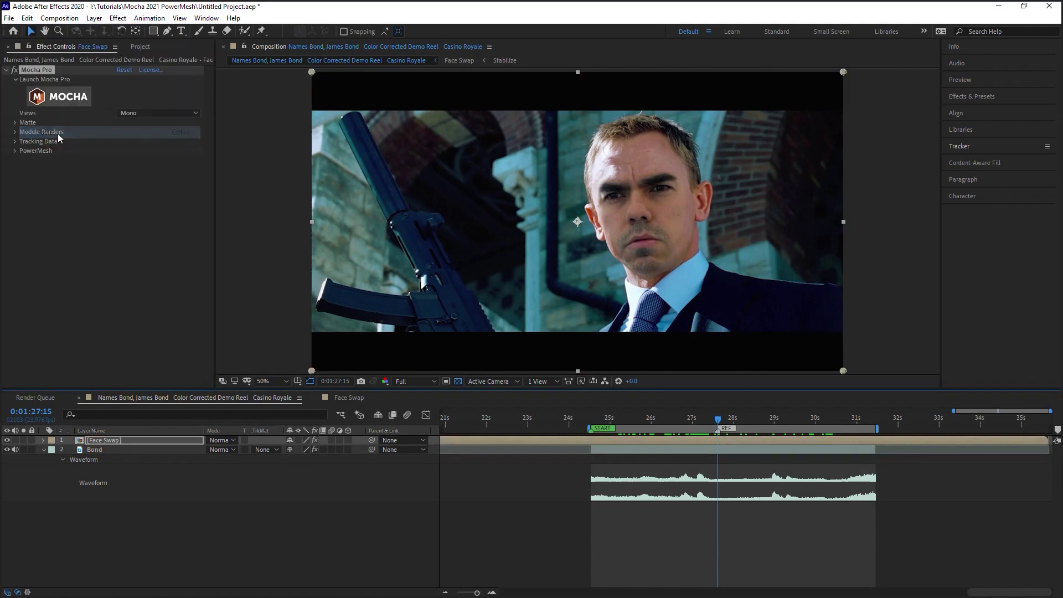
Step: Set the Face Swap layer's Mocha Pro module to Stabilize: Warp with High warp quality and enable Render
{"action": "left_click", "coordinate": [16, 132]}
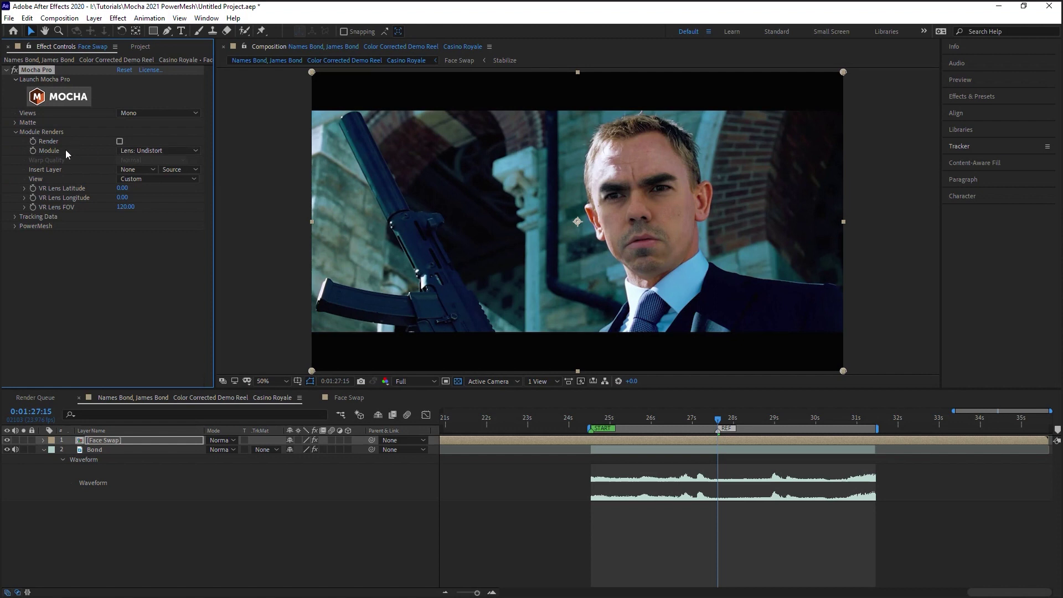
{"action": "left_click", "coordinate": [128, 150]}
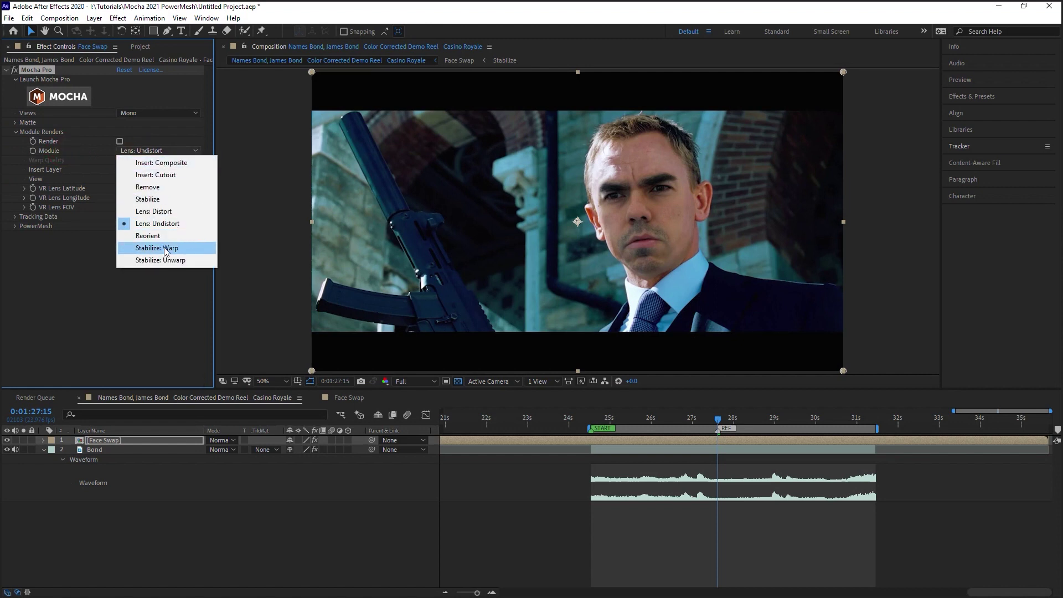
{"action": "left_click", "coordinate": [178, 248]}
{"action": "left_click", "coordinate": [124, 159]}
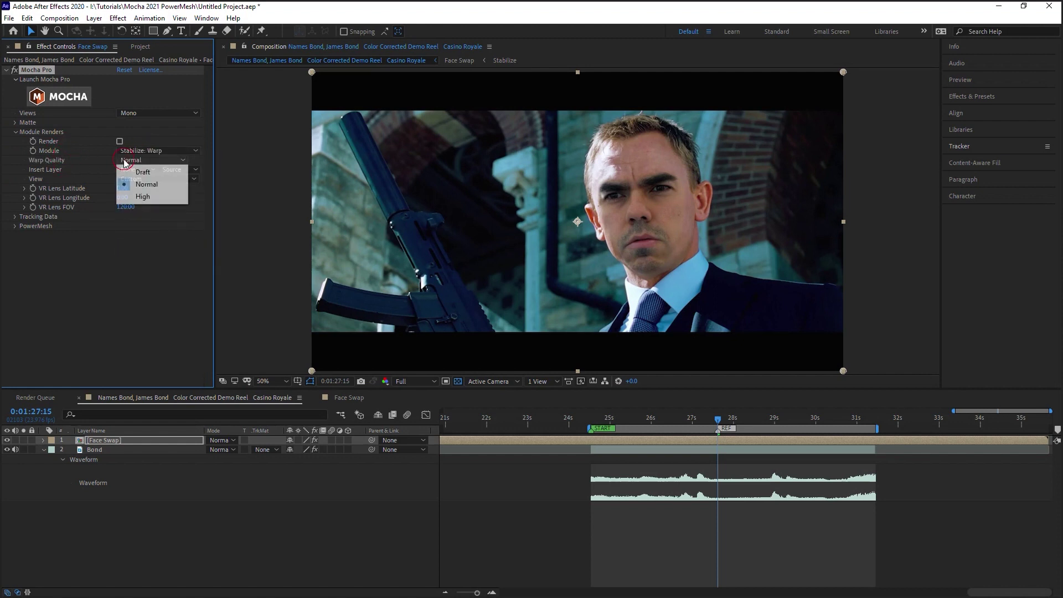
{"action": "left_click", "coordinate": [144, 196]}
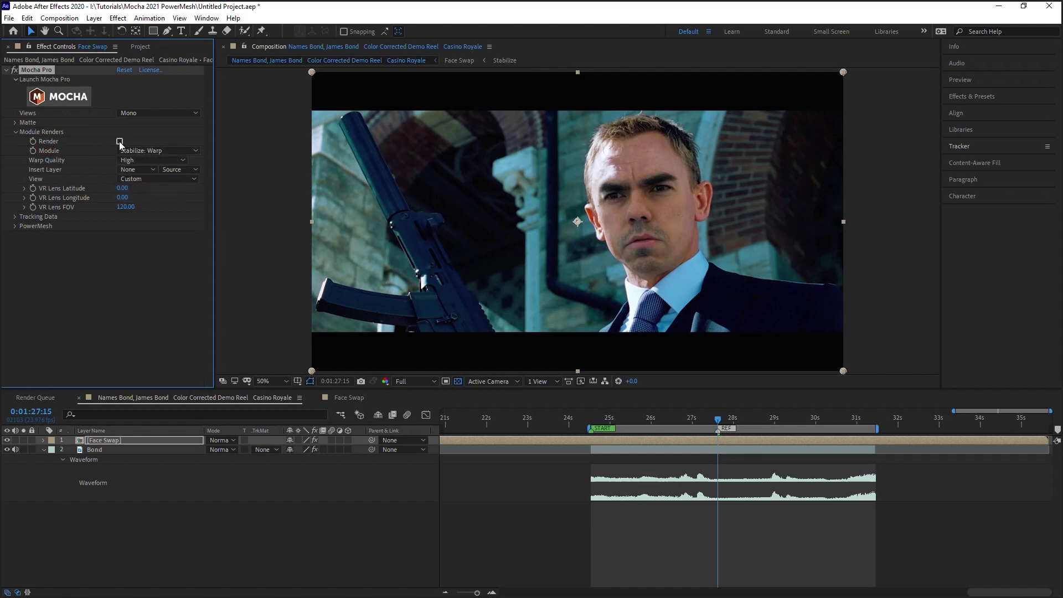
Step: Check how the warped face follows the head at several frames between the start and end of the clip
{"action": "left_click", "coordinate": [619, 426]}
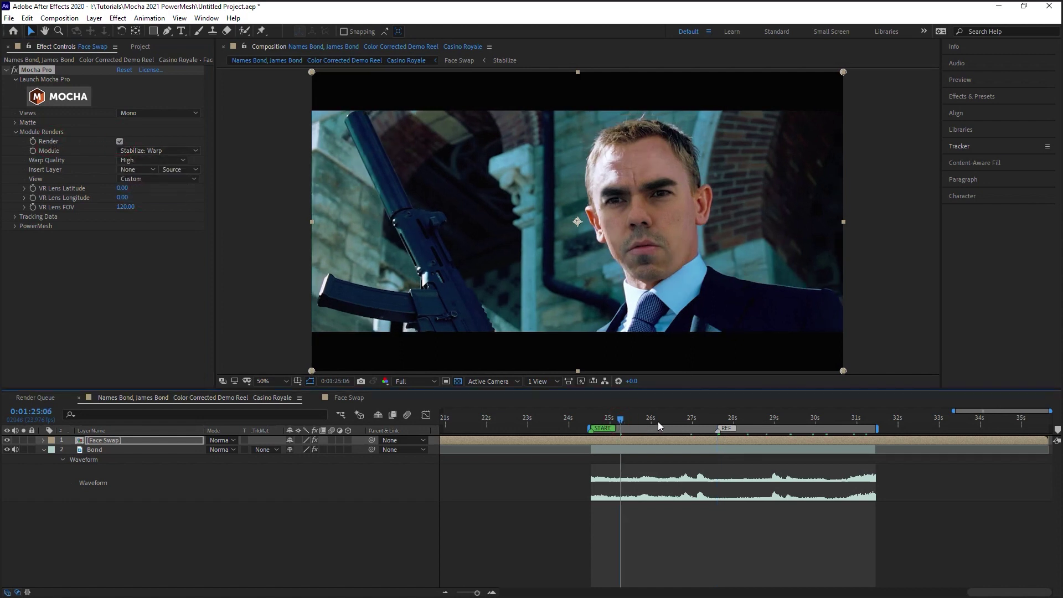
{"action": "left_click", "coordinate": [673, 421]}
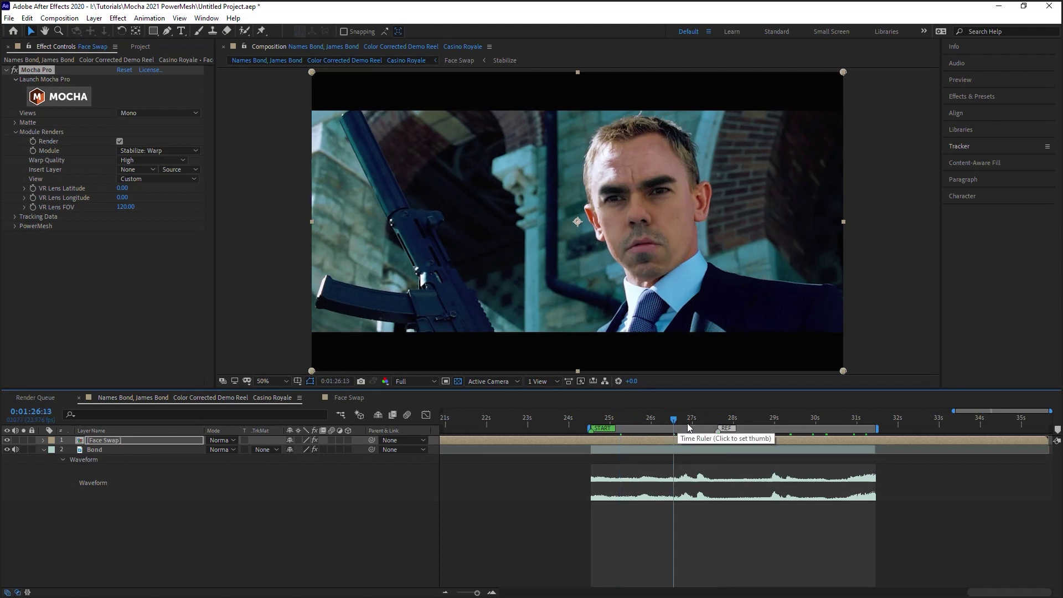
{"action": "left_click", "coordinate": [748, 422]}
{"action": "left_click", "coordinate": [789, 418]}
{"action": "left_click", "coordinate": [829, 422]}
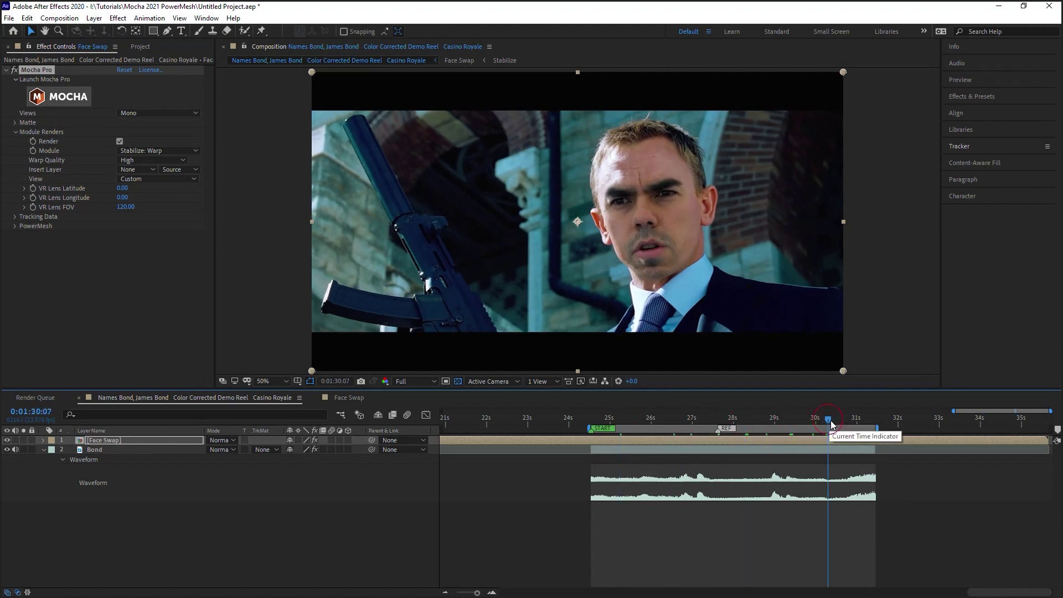
{"action": "left_click", "coordinate": [857, 422]}
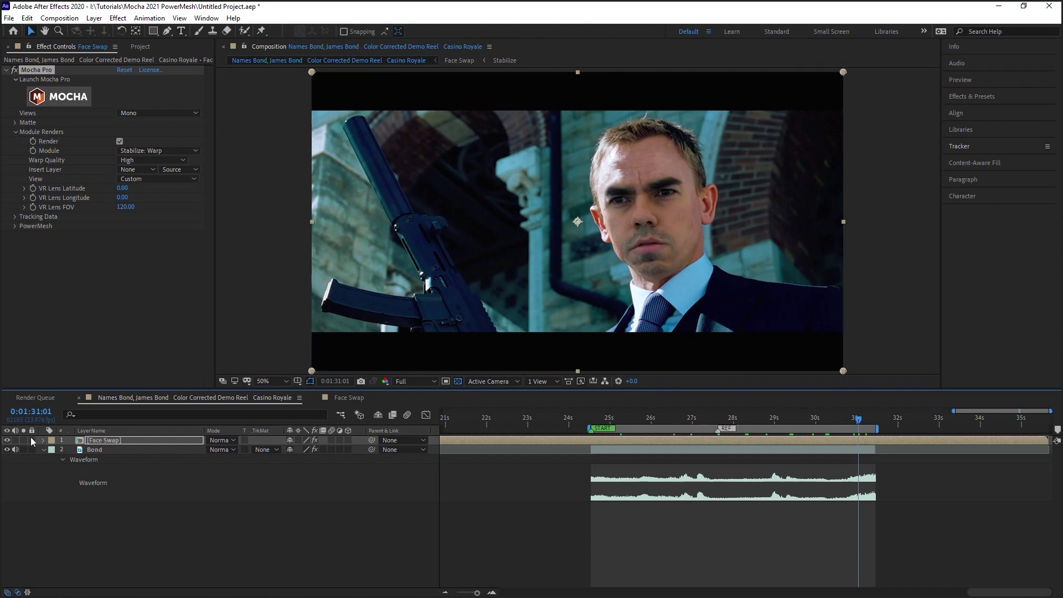
Step: Preview the face swap with the Bond layer's audio muted, restore the audio, and play the clip from the start
{"action": "left_click", "coordinate": [15, 449]}
{"action": "key", "text": "space"}
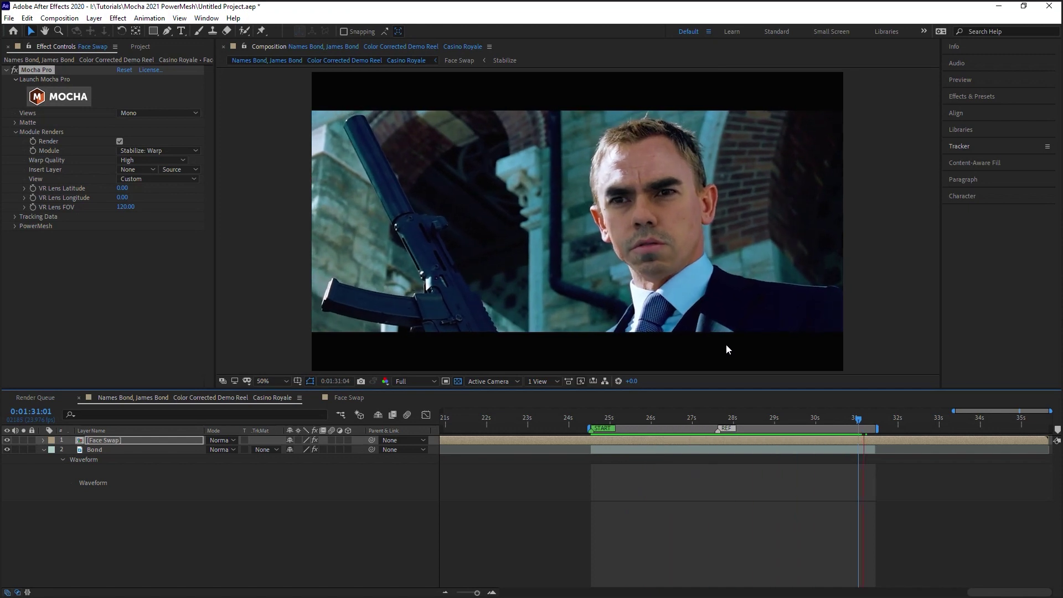
{"action": "key", "text": "space"}
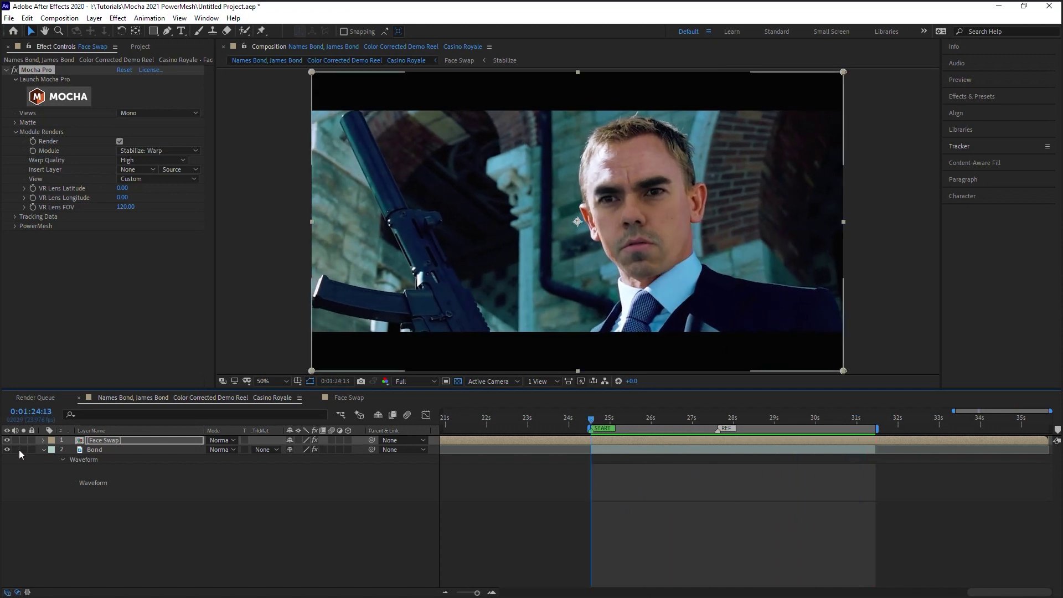
{"action": "left_click", "coordinate": [16, 449]}
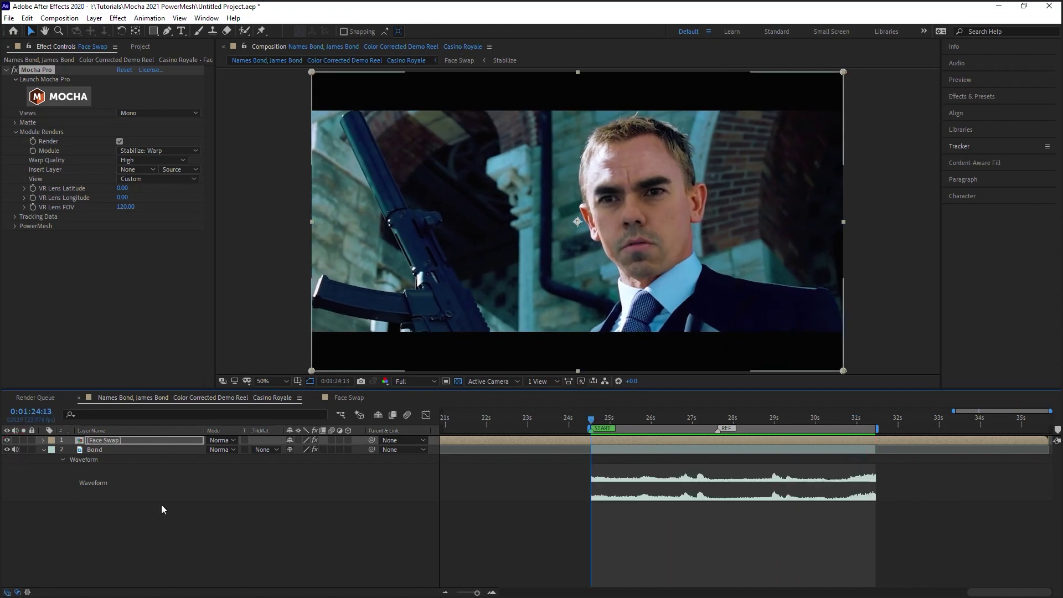
{"action": "key", "text": "space"}
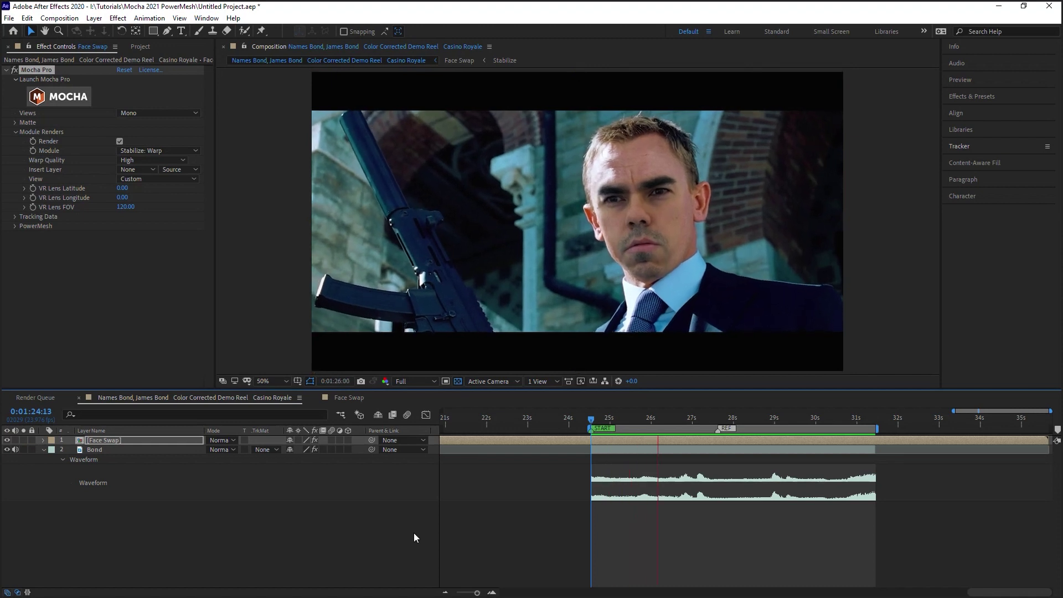